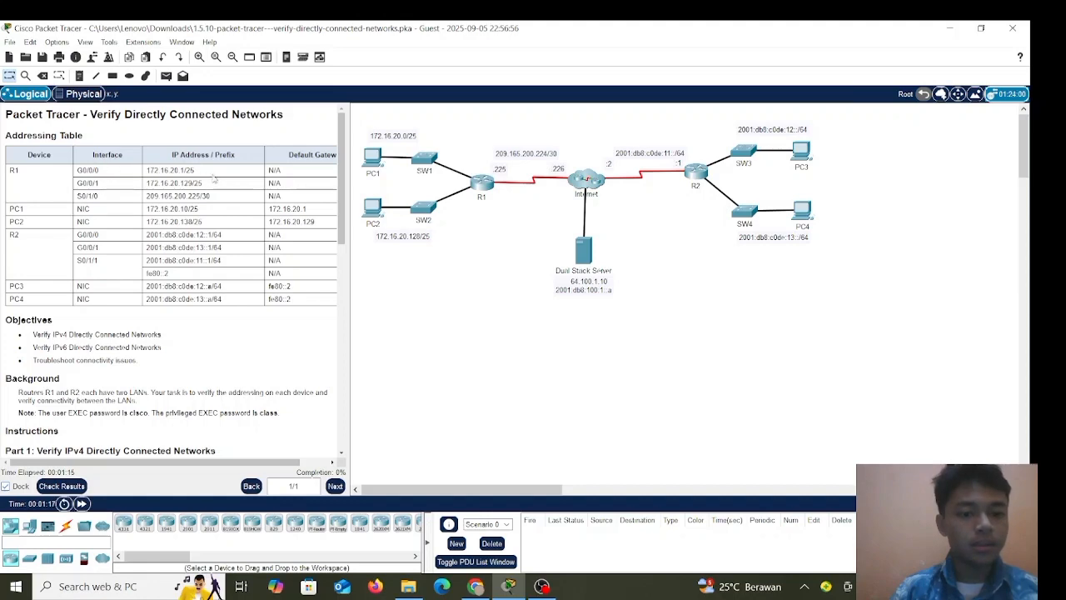
Open router R1's device window on its CLI tab.
{"action": "scroll", "coordinate": [214, 179], "scroll_direction": "right", "scroll_amount": 1}
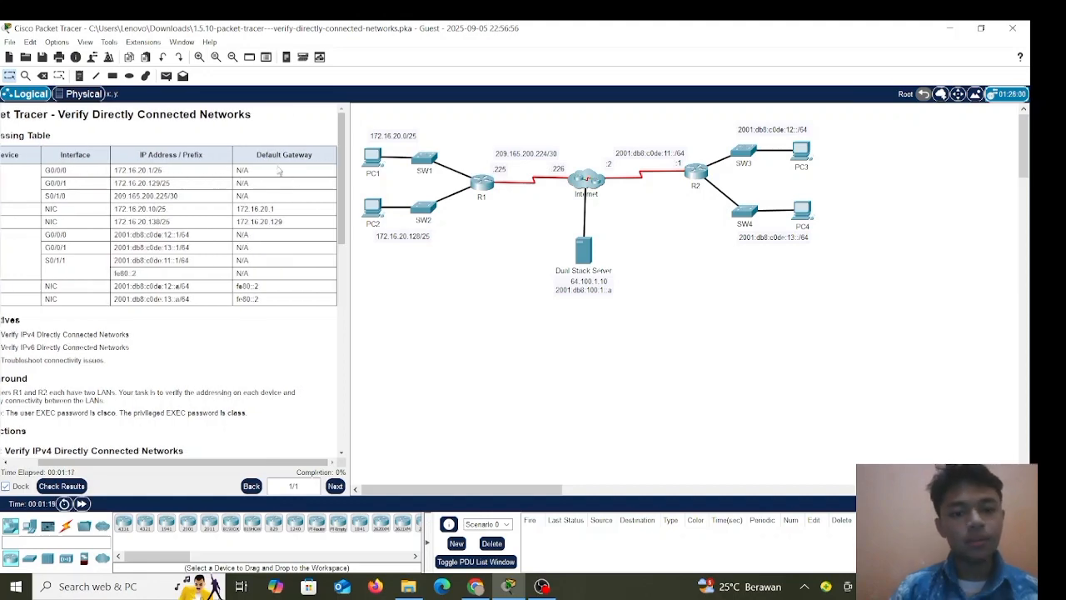
{"action": "scroll", "coordinate": [189, 218], "scroll_direction": "left", "scroll_amount": 1}
{"action": "scroll", "coordinate": [157, 324], "scroll_direction": "down", "scroll_amount": 3}
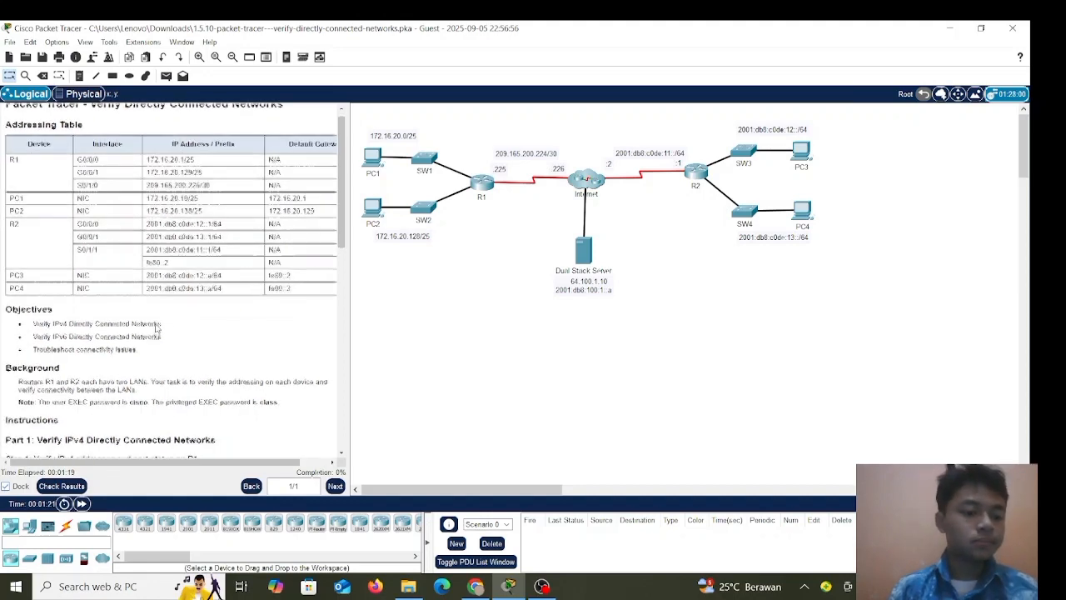
{"action": "scroll", "coordinate": [156, 327], "scroll_direction": "down", "scroll_amount": 1}
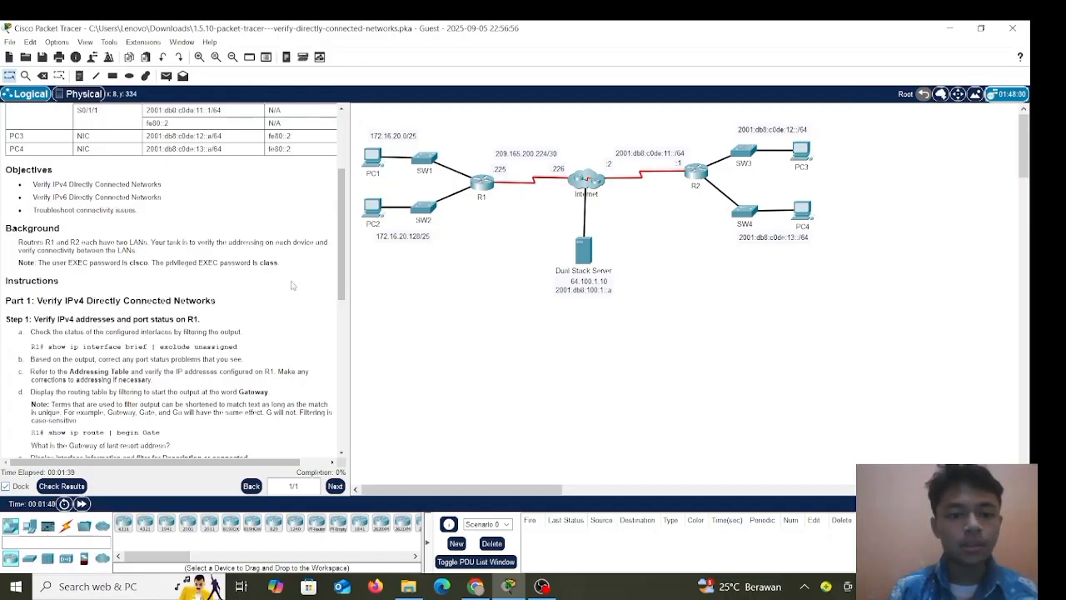
{"action": "scroll", "coordinate": [292, 286], "scroll_direction": "up", "scroll_amount": 3}
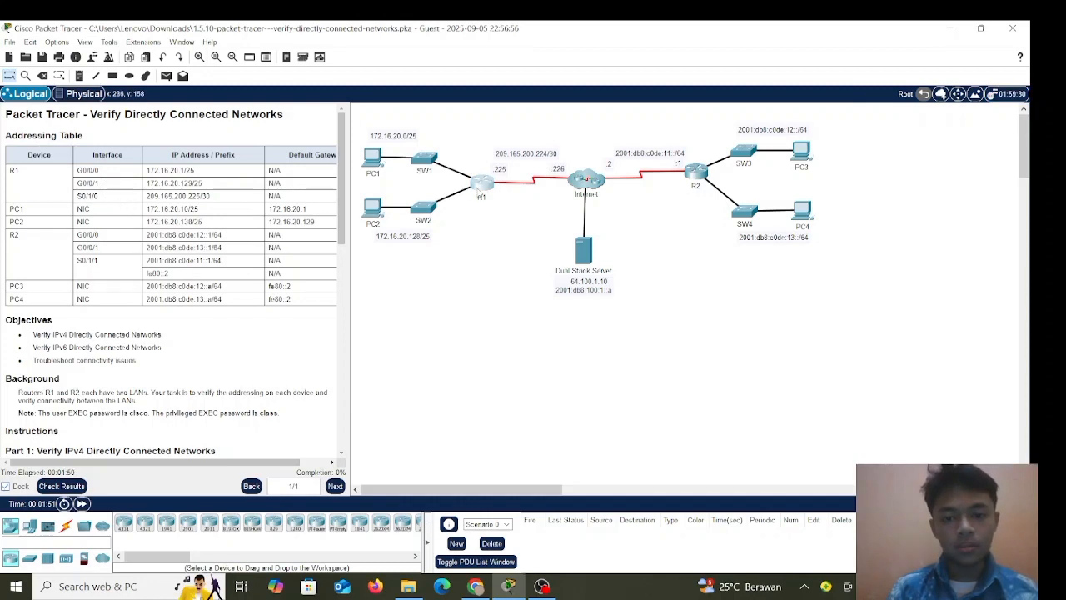
{"action": "left_click", "coordinate": [478, 194]}
{"action": "left_click", "coordinate": [450, 129]}
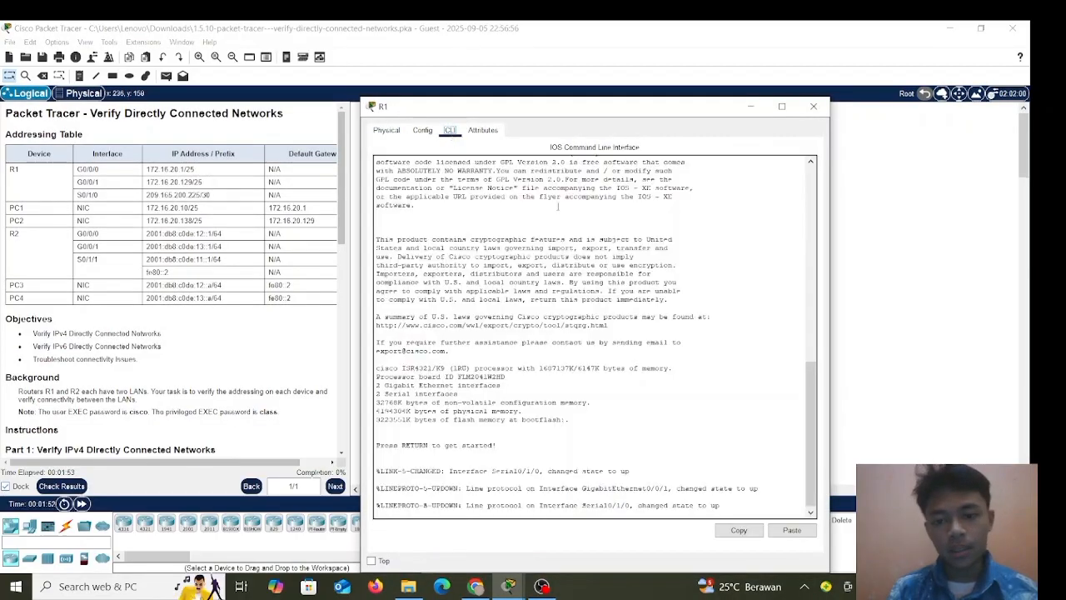
Get past R1's password prompts and enter privileged EXEC mode with enable.
{"action": "key", "text": "Return"}
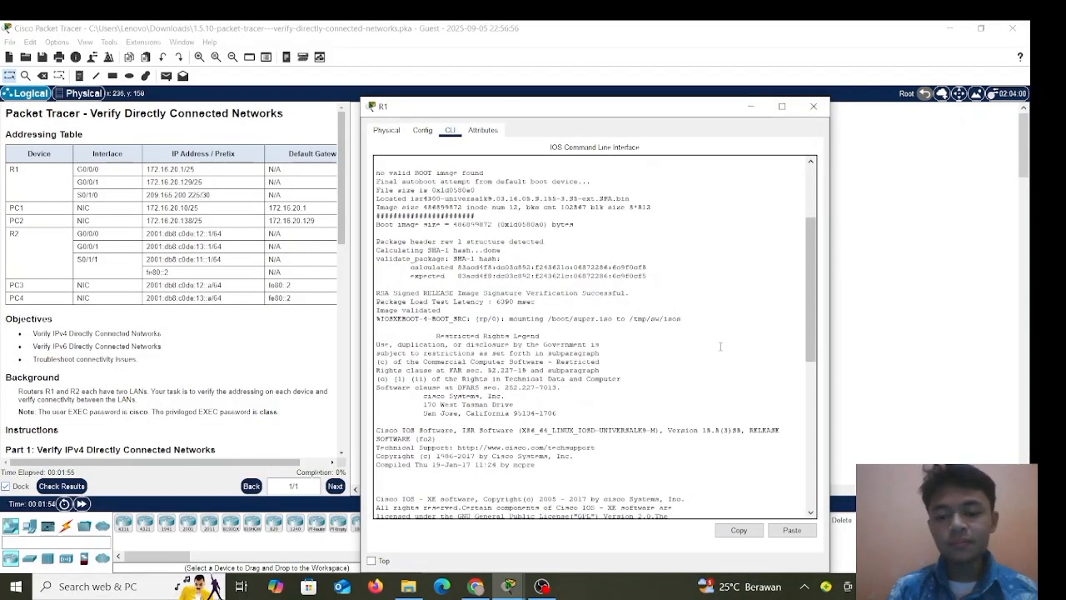
{"action": "key", "text": "Return"}
{"action": "key", "text": "Return"}
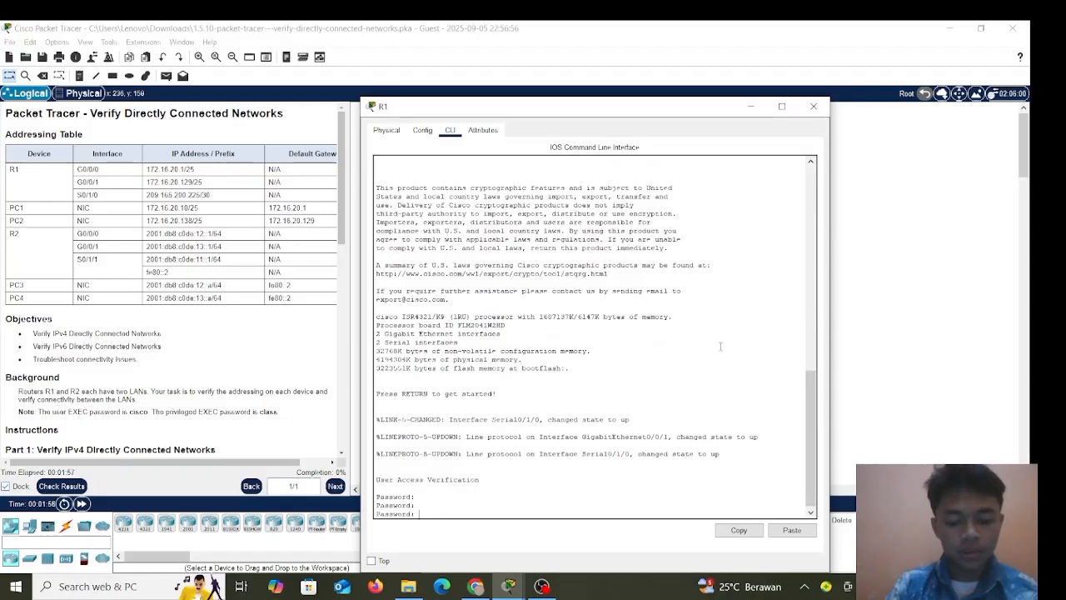
{"action": "key", "text": "Return"}
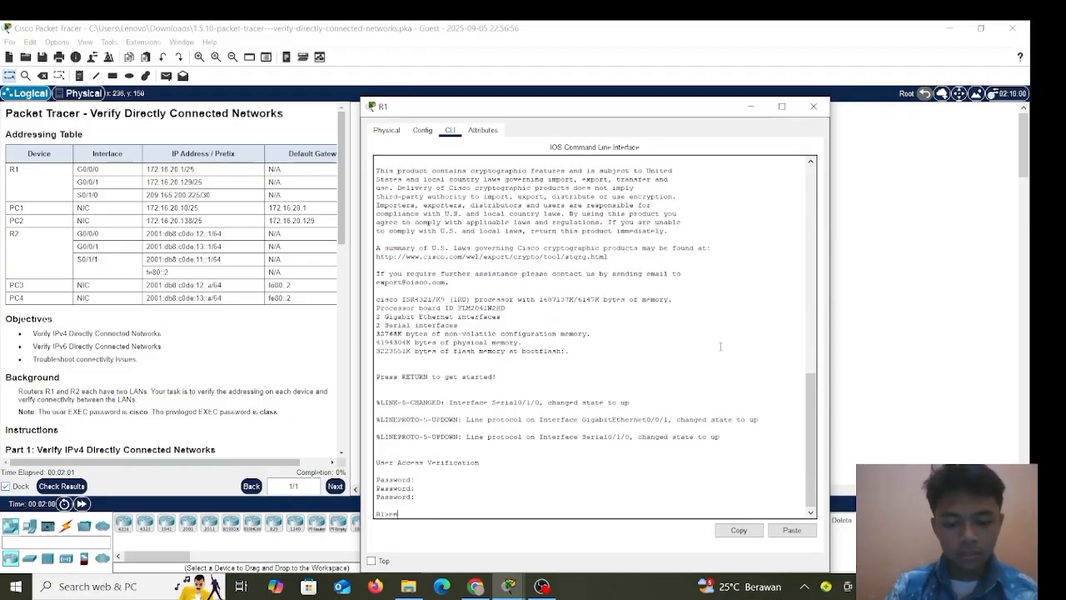
{"action": "type", "text": "en"}
{"action": "key", "text": "Tab"}
{"action": "key", "text": "Return"}
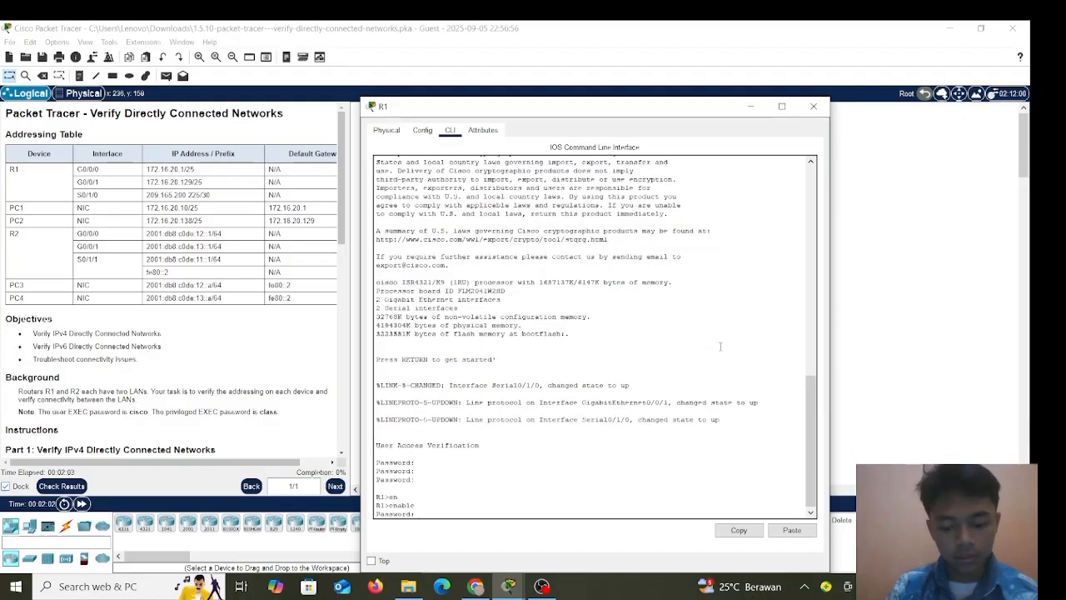
{"action": "key", "text": "Return"}
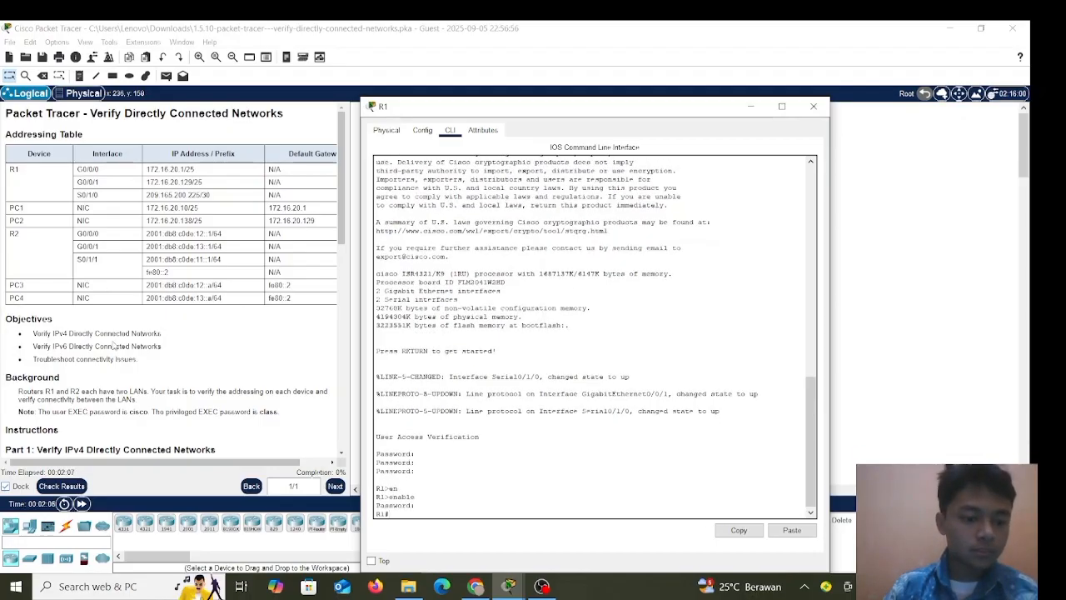
{"action": "scroll", "coordinate": [116, 345], "scroll_direction": "down", "scroll_amount": 3}
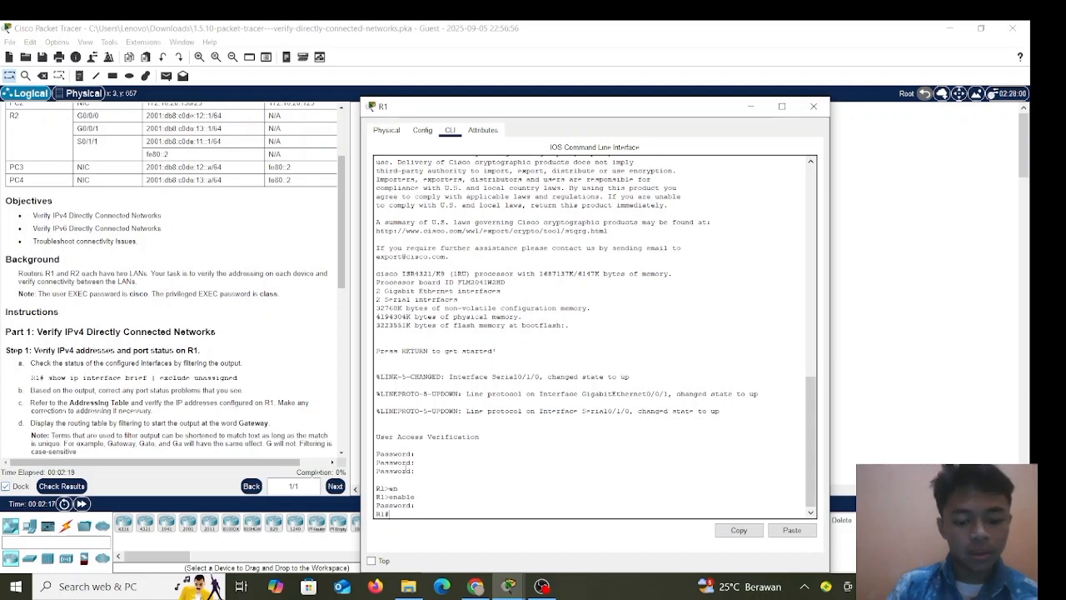
Enter show ip interface brief at the R1# prompt.
{"action": "type", "text": "sho"}
{"action": "key", "text": "Tab"}
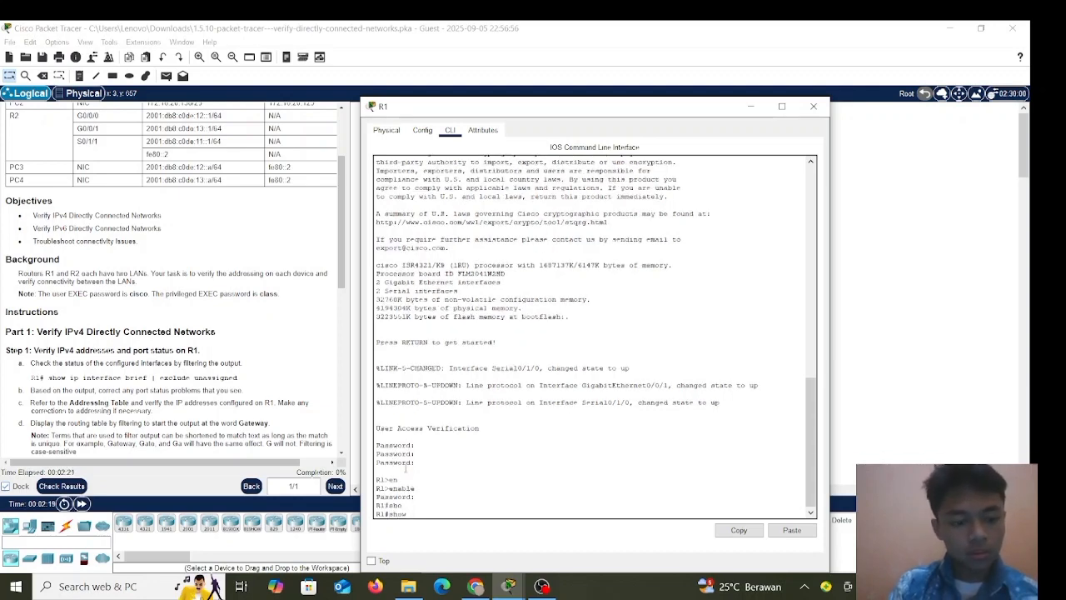
{"action": "type", "text": "ip int"}
{"action": "key", "text": "Tab"}
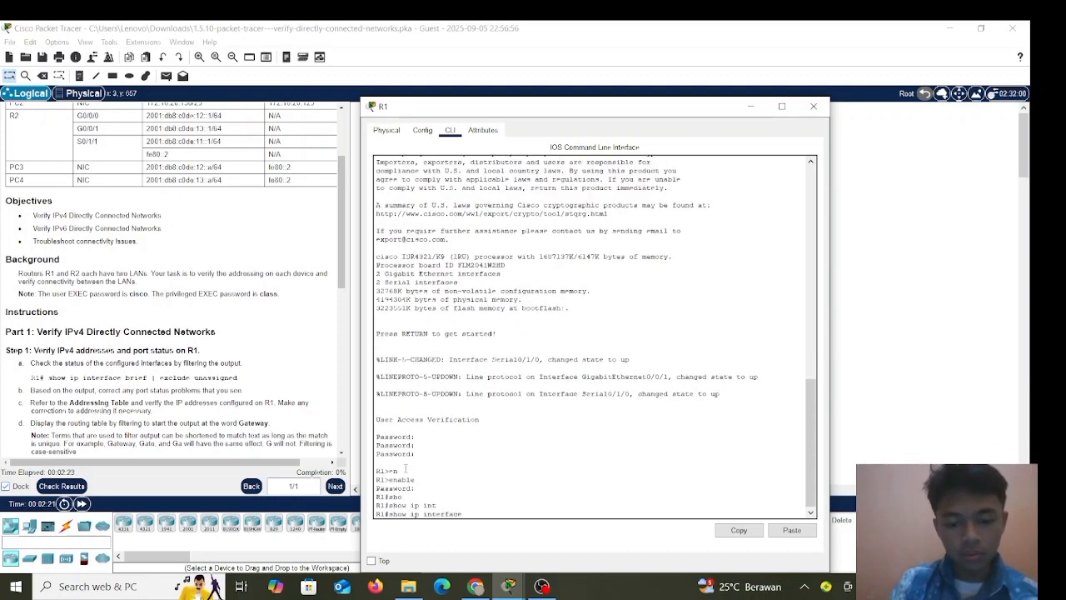
{"action": "type", "text": "b"}
{"action": "key", "text": "Tab"}
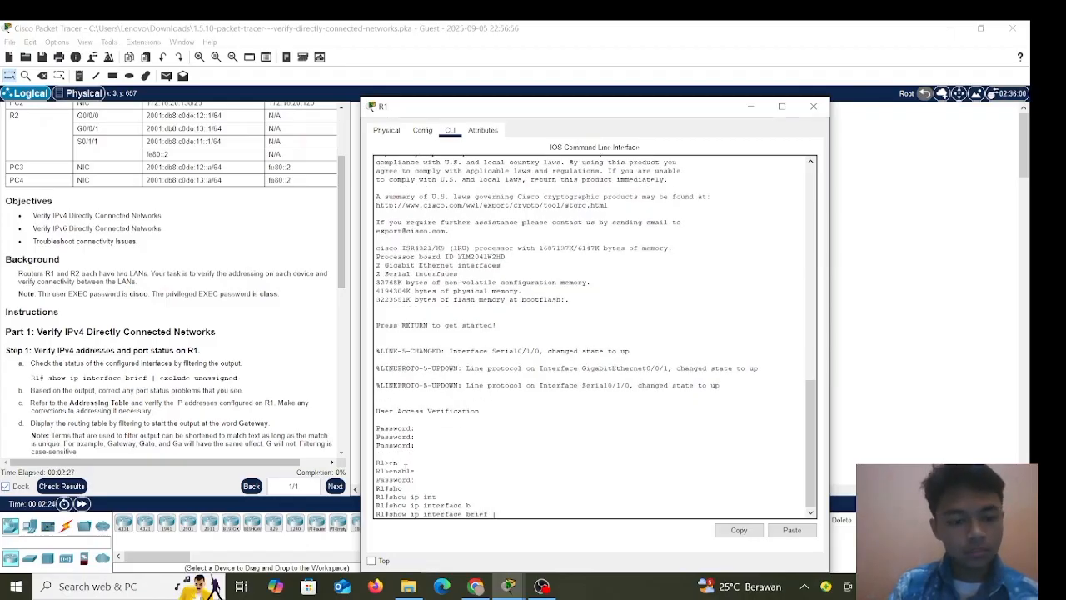
Add the | exclude unassigned filter and run it, revealing G0/0/0 (172.16.20.1) administratively down.
{"action": "type", "text": "| co"}
{"action": "key", "text": "Tab"}
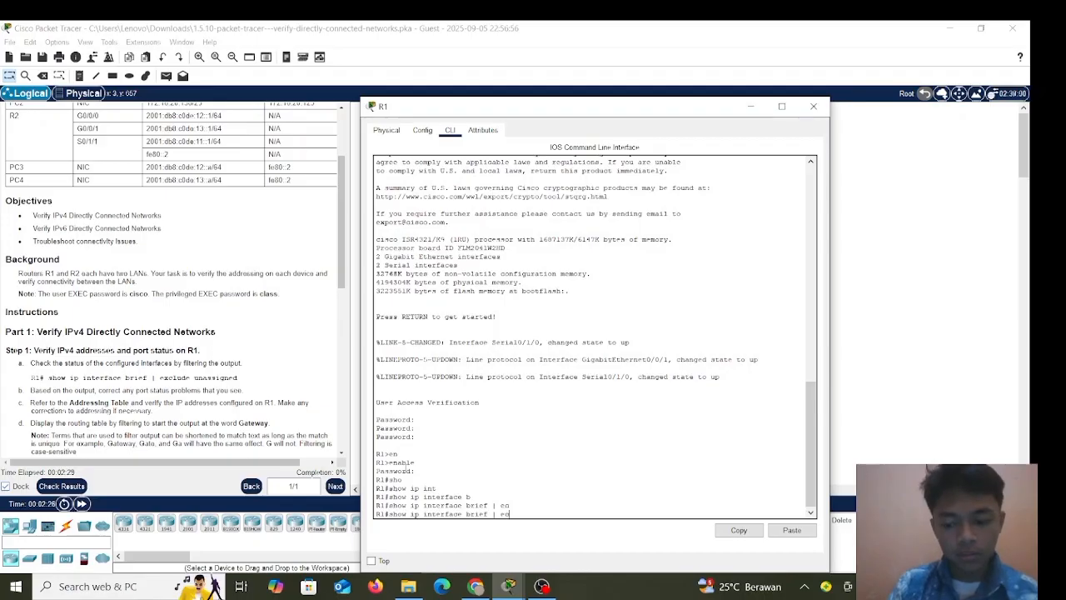
{"action": "type", "text": "x"}
{"action": "key", "text": "Tab"}
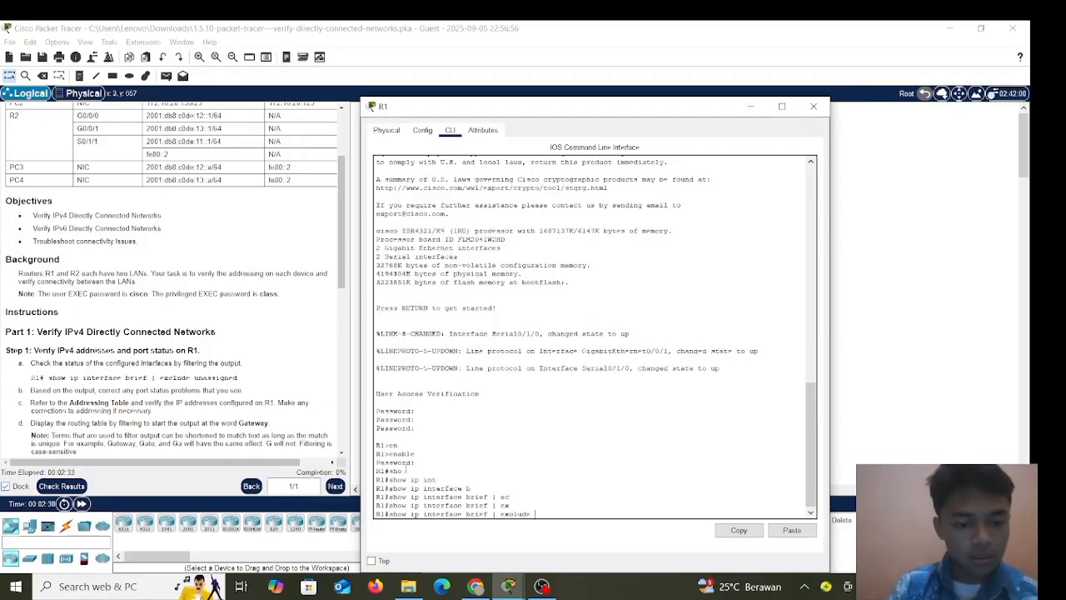
{"action": "type", "text": "un"}
{"action": "key", "text": "Tab"}
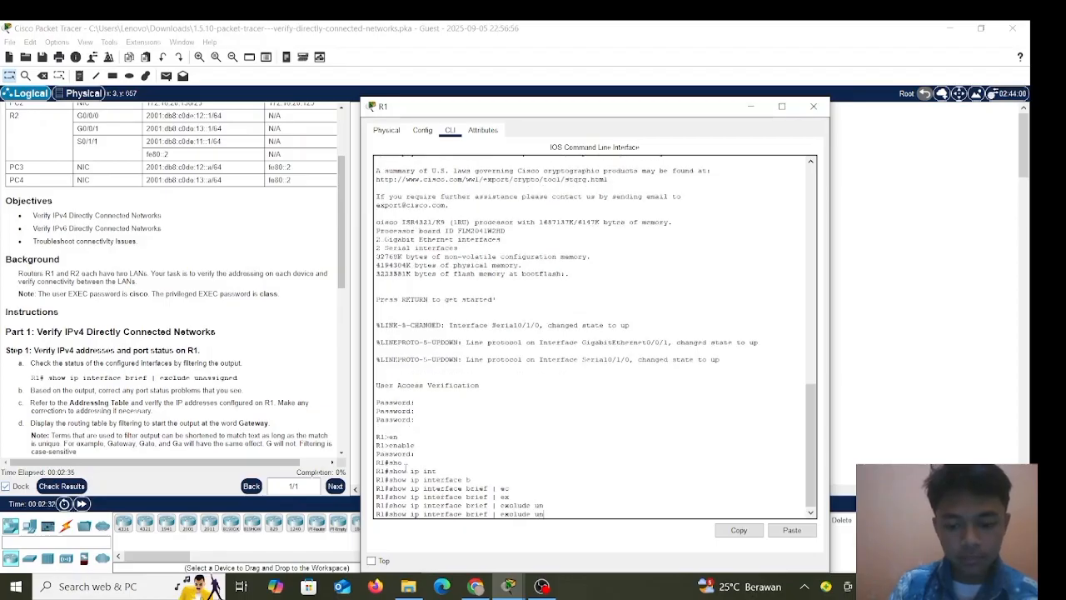
{"action": "key", "text": "Tab"}
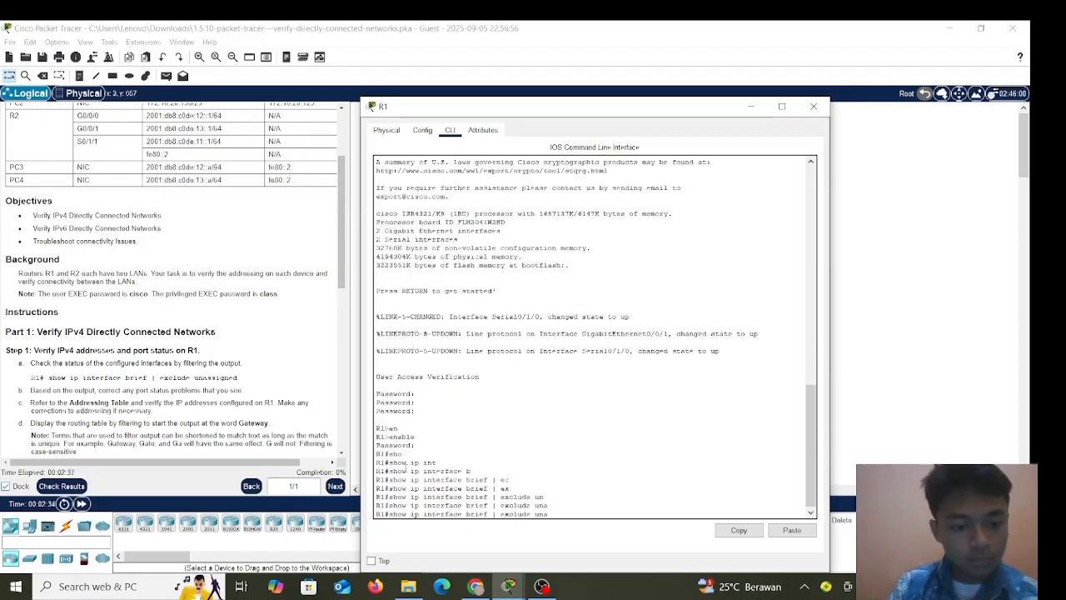
{"action": "type", "text": "ssigned"}
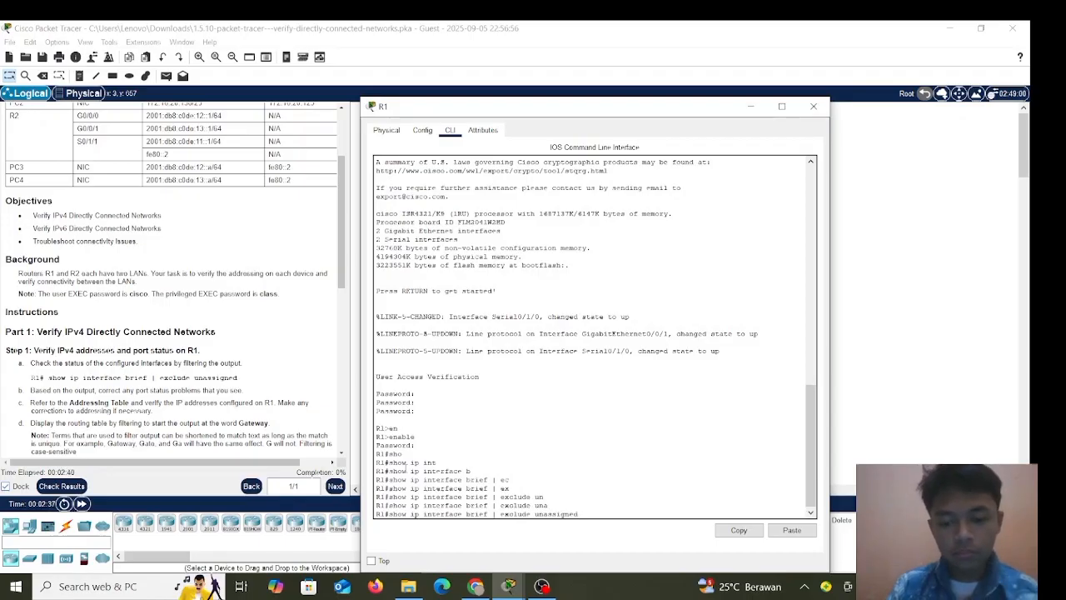
{"action": "key", "text": "Return"}
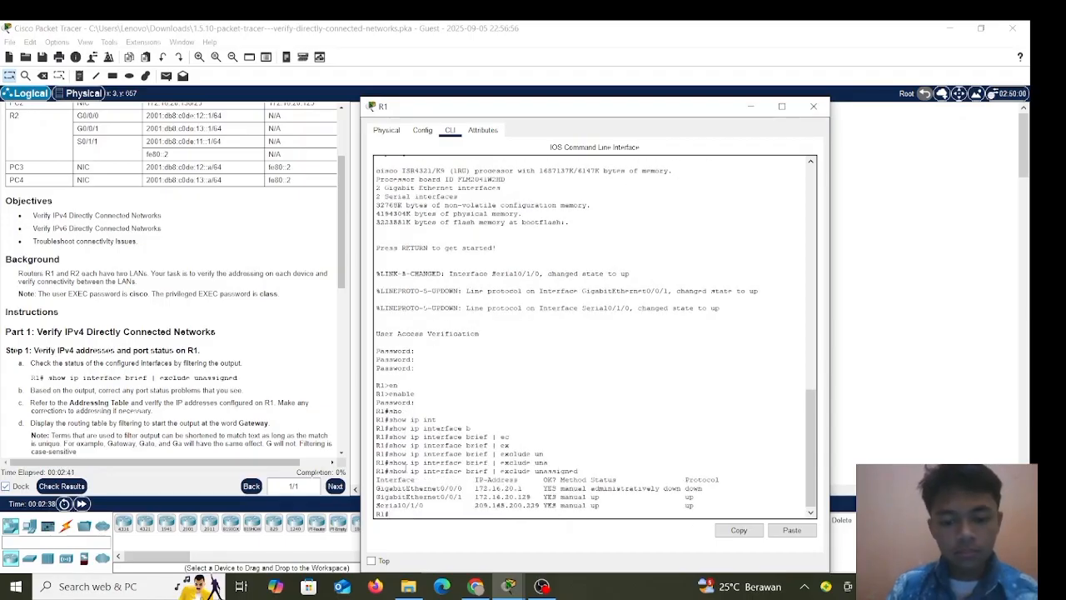
{"action": "scroll", "coordinate": [232, 358], "scroll_direction": "down", "scroll_amount": 2}
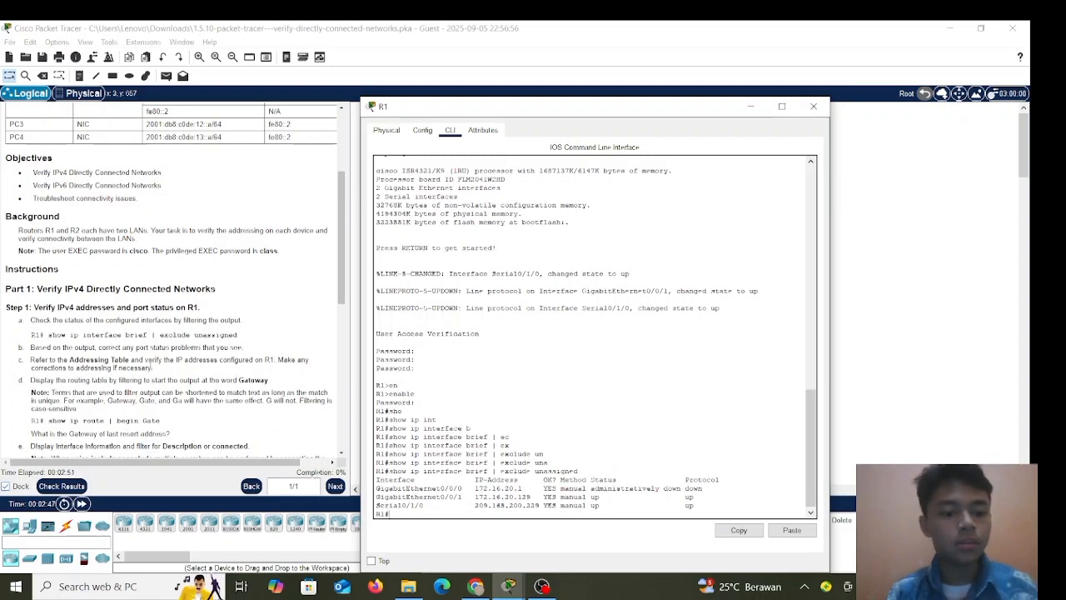
{"action": "scroll", "coordinate": [215, 354], "scroll_direction": "up", "scroll_amount": 1}
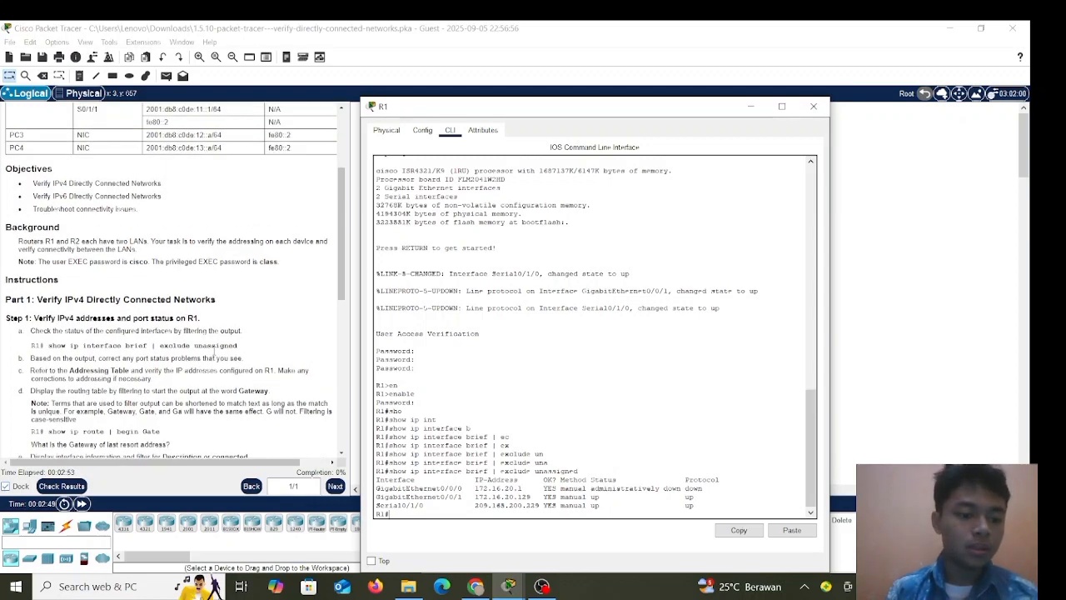
{"action": "scroll", "coordinate": [215, 354], "scroll_direction": "down", "scroll_amount": 3}
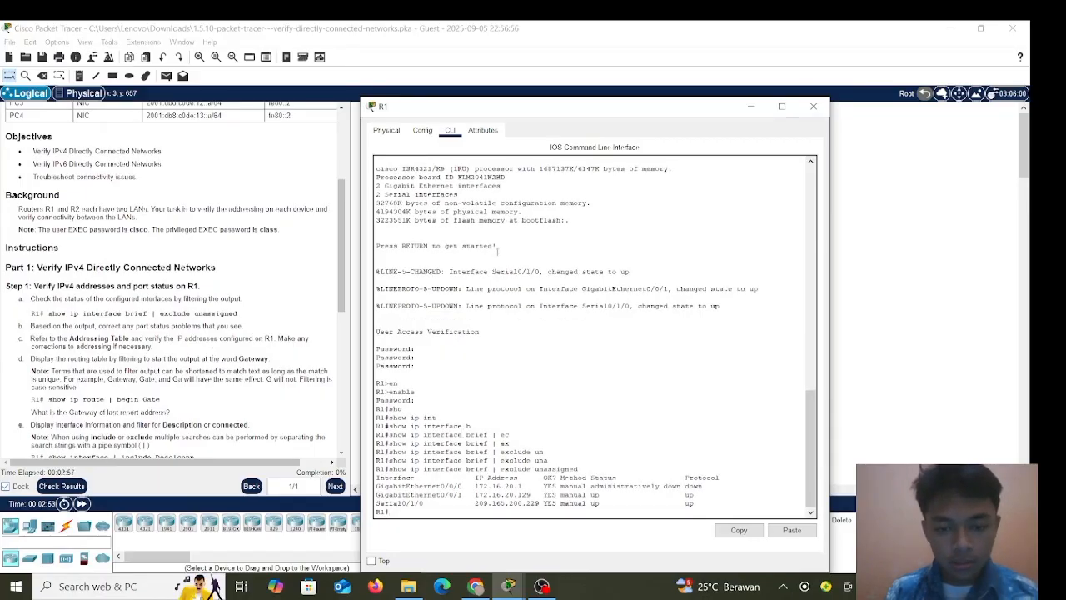
Move R1's console aside and line up the Addressing Table's G0/0/0, G0/0/1 and S0/1/0 rows with the CLI output.
{"action": "left_click_drag", "start_coordinate": [549, 108], "coordinate": [598, 75]}
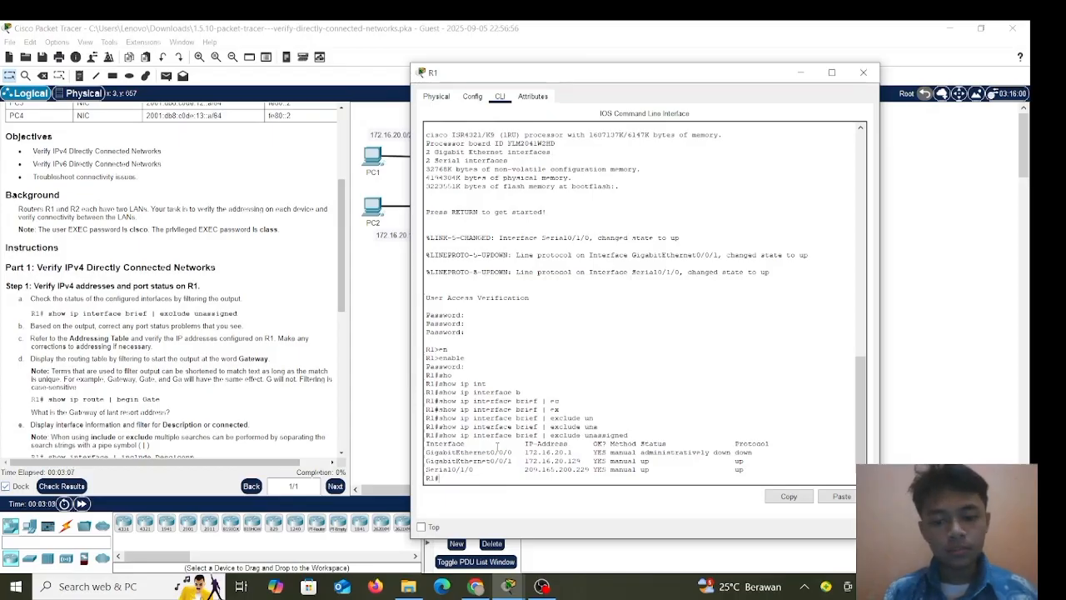
{"action": "scroll", "coordinate": [114, 268], "scroll_direction": "up", "scroll_amount": 1}
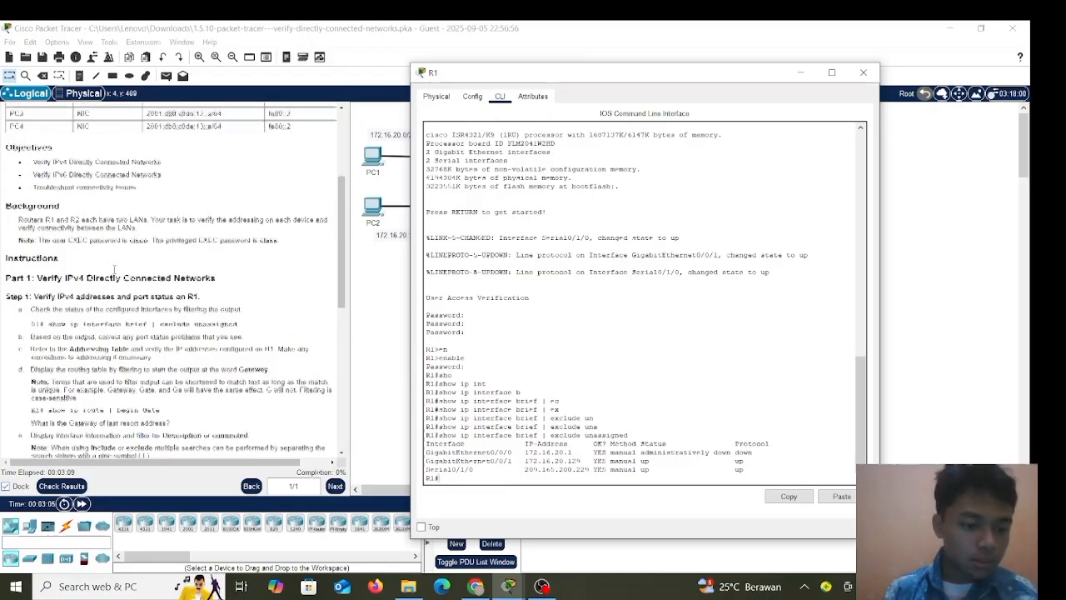
{"action": "scroll", "coordinate": [114, 268], "scroll_direction": "up", "scroll_amount": 5}
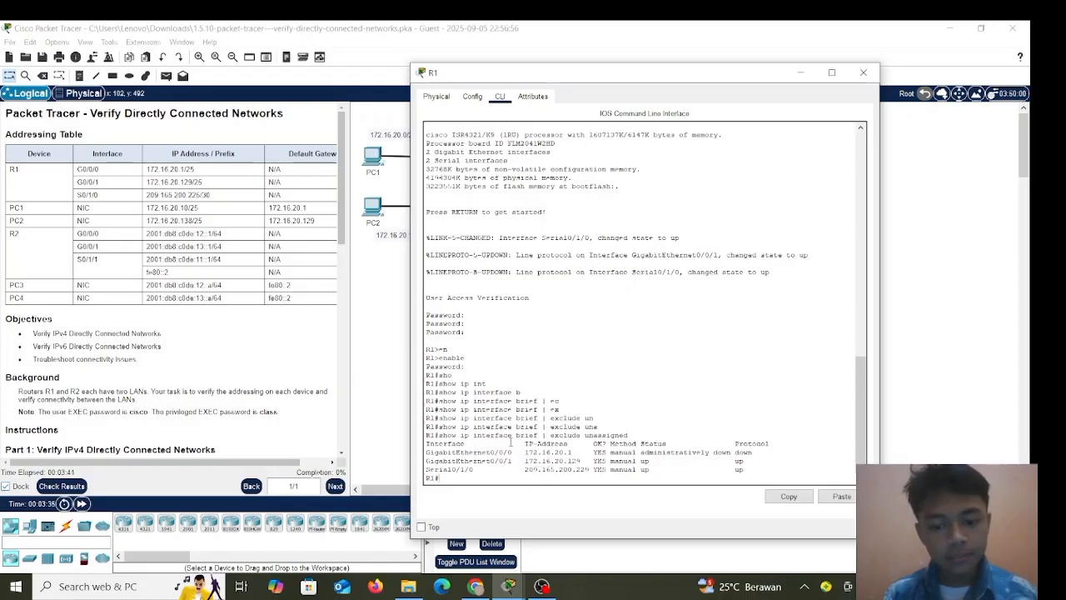
{"action": "scroll", "coordinate": [231, 292], "scroll_direction": "down", "scroll_amount": 3}
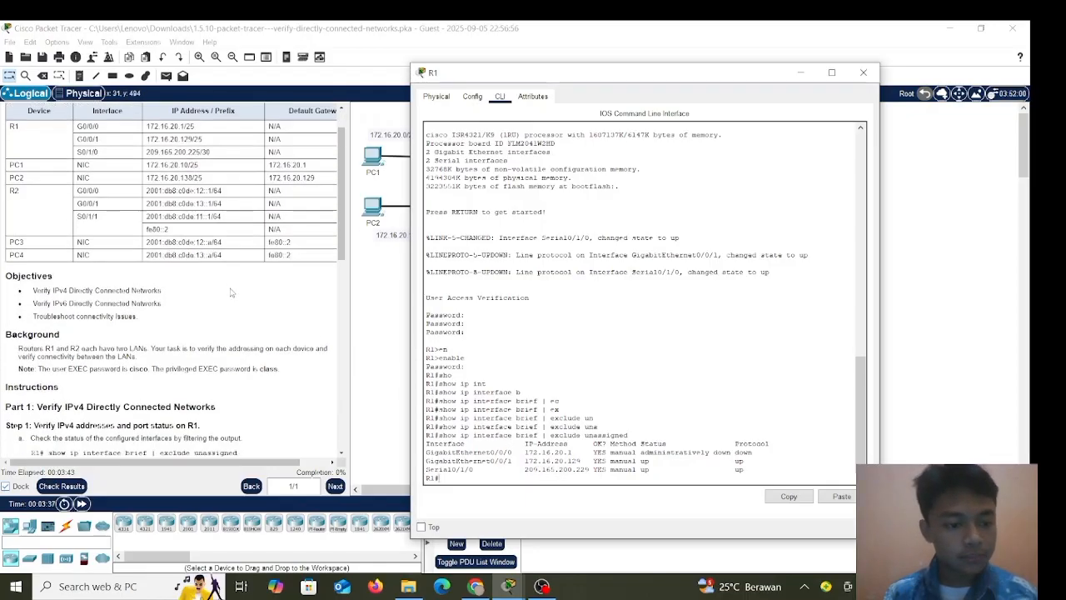
{"action": "scroll", "coordinate": [231, 292], "scroll_direction": "down", "scroll_amount": 1}
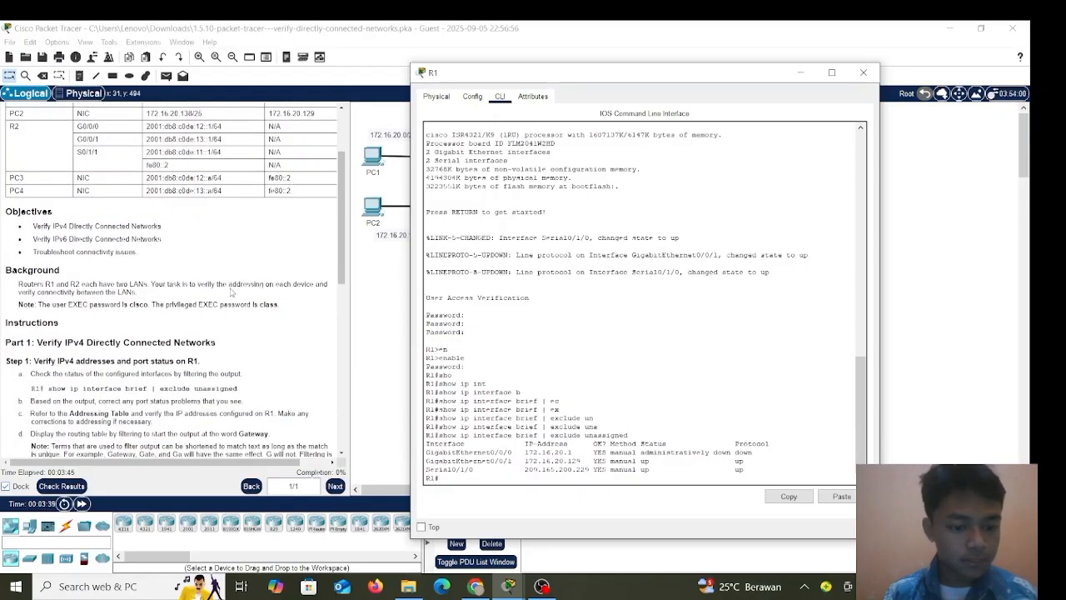
{"action": "scroll", "coordinate": [205, 303], "scroll_direction": "down", "scroll_amount": 1}
{"action": "scroll", "coordinate": [205, 302], "scroll_direction": "up", "scroll_amount": 3}
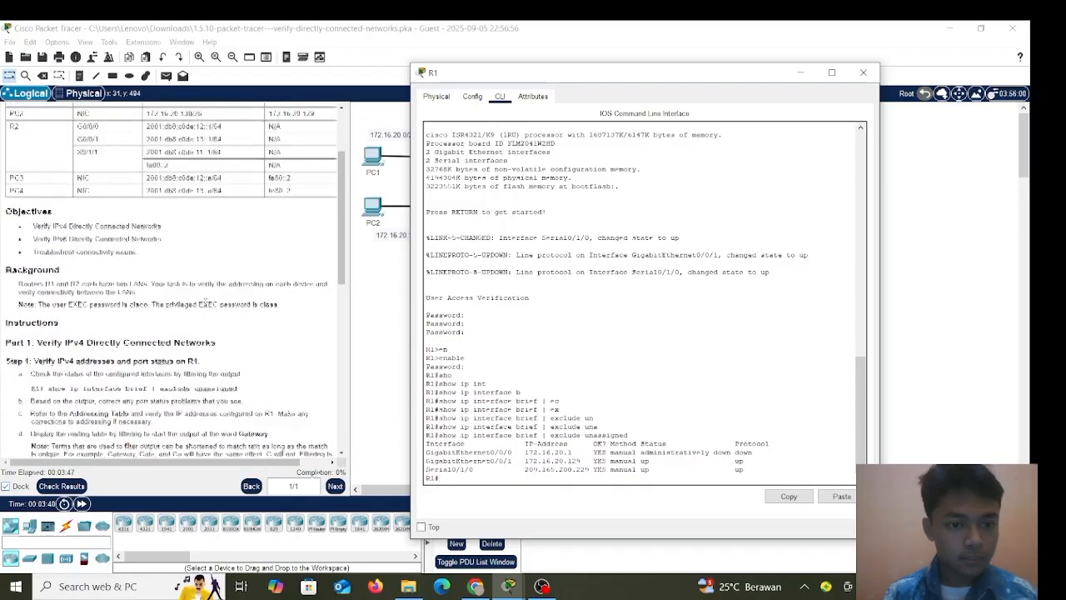
{"action": "scroll", "coordinate": [205, 302], "scroll_direction": "up", "scroll_amount": 1}
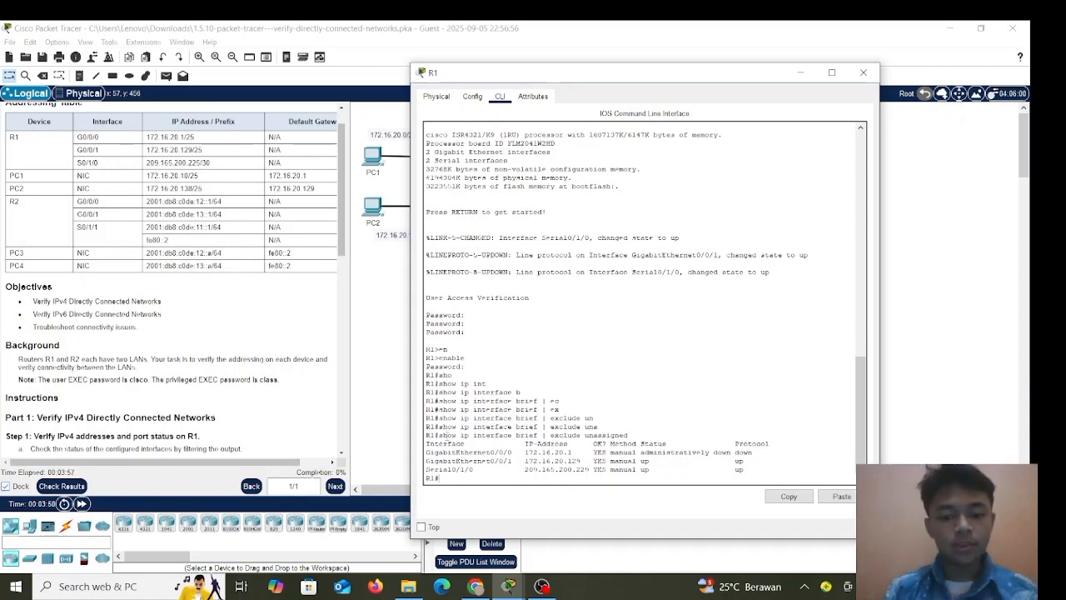
Enter global configuration on R1 and select interface Serial0/1/0.
{"action": "type", "text": "conf"}
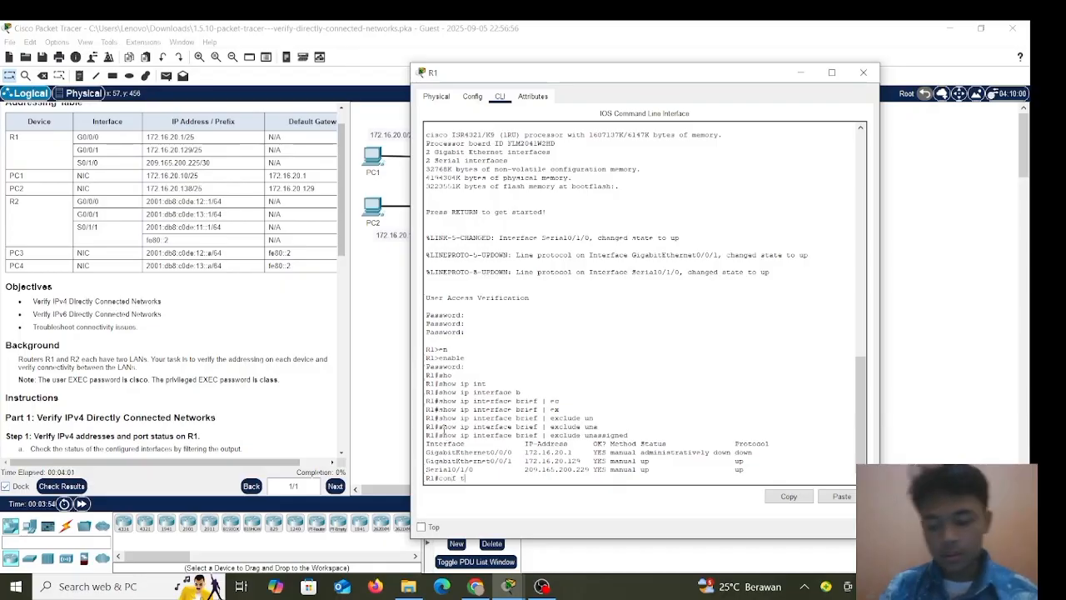
{"action": "type", "text": " t"}
{"action": "key", "text": "Return"}
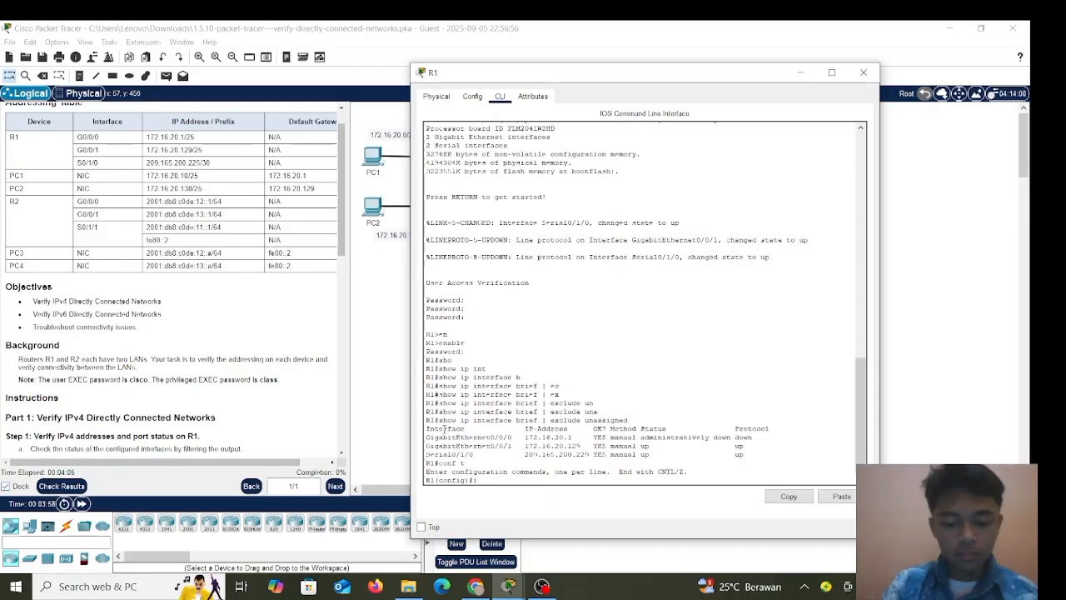
{"action": "type", "text": "int"}
{"action": "key", "text": "Tab"}
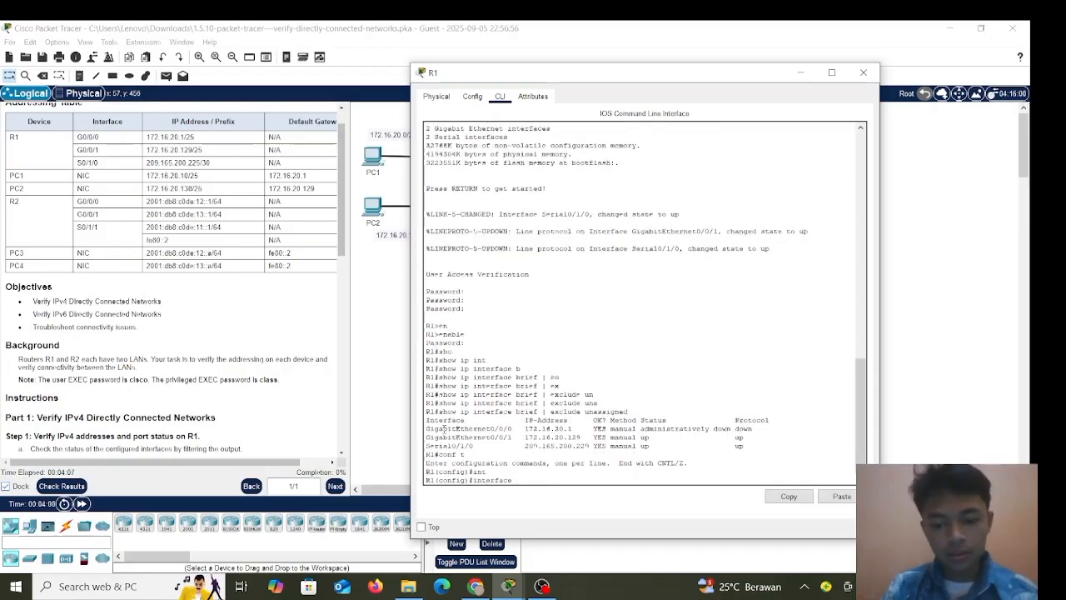
{"action": "type", "text": "s"}
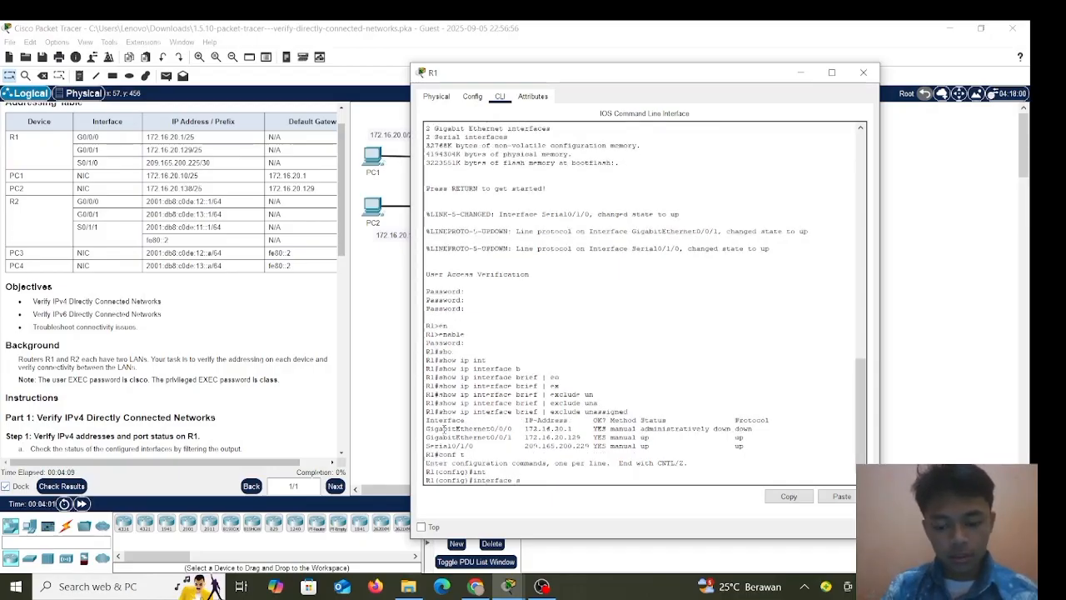
{"action": "type", "text": "0"}
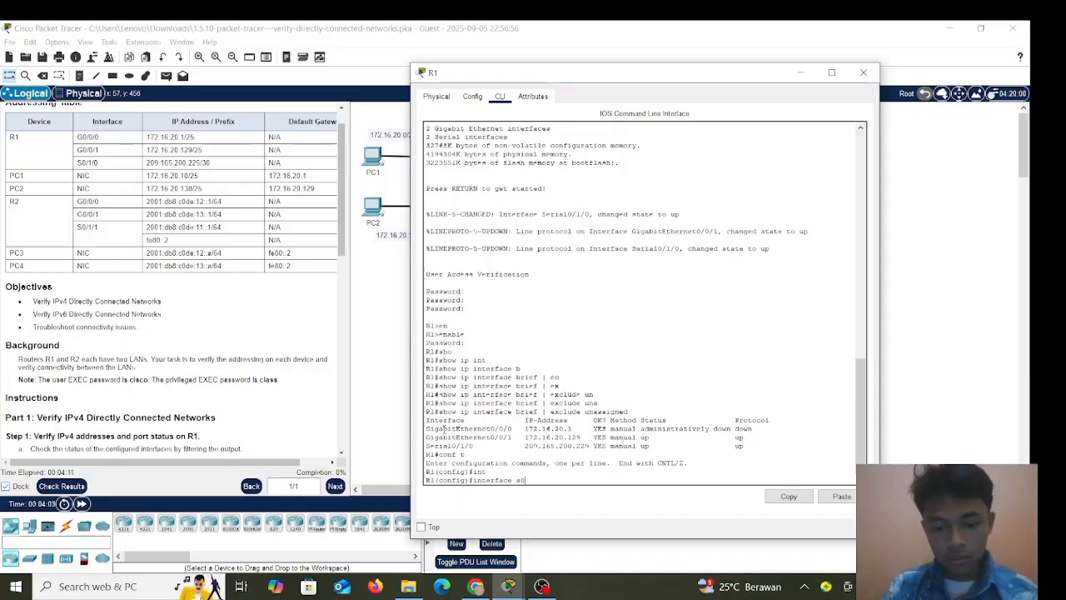
{"action": "type", "text": "/1/"}
{"action": "type", "text": "0"}
{"action": "key", "text": "Return"}
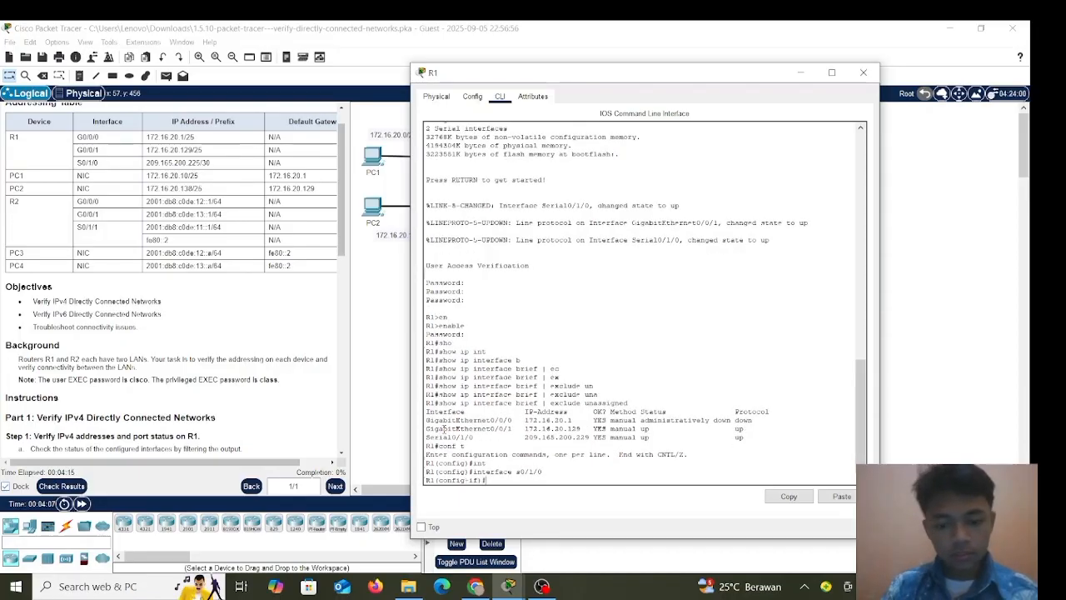
Assign ip address 209.165.200.225 255.255.255.252, correcting a mistyped mask digit.
{"action": "type", "text": "ip"}
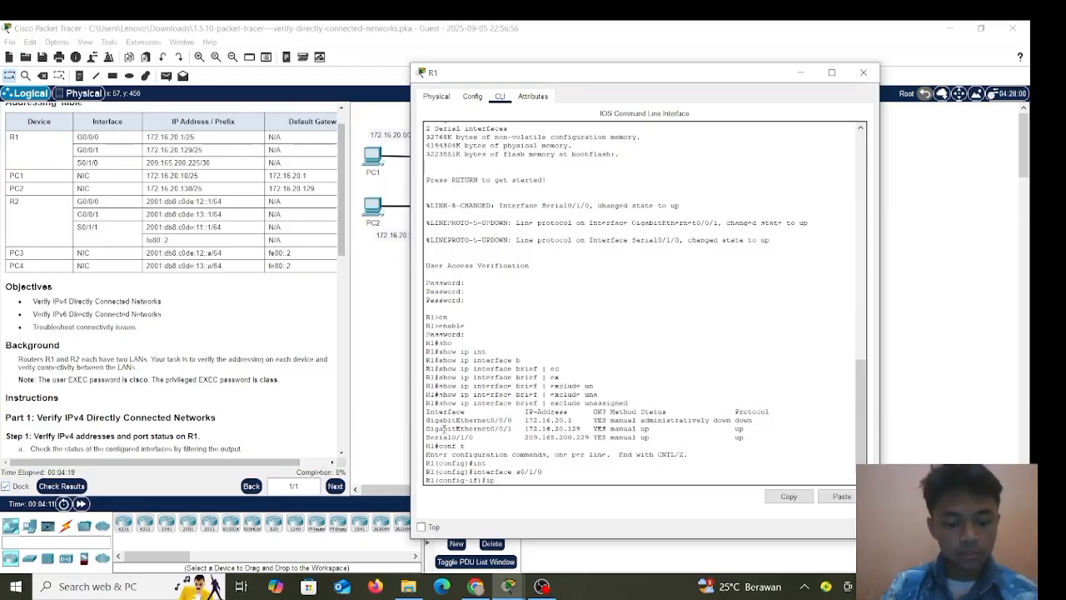
{"action": "type", "text": " add"}
{"action": "key", "text": "Tab"}
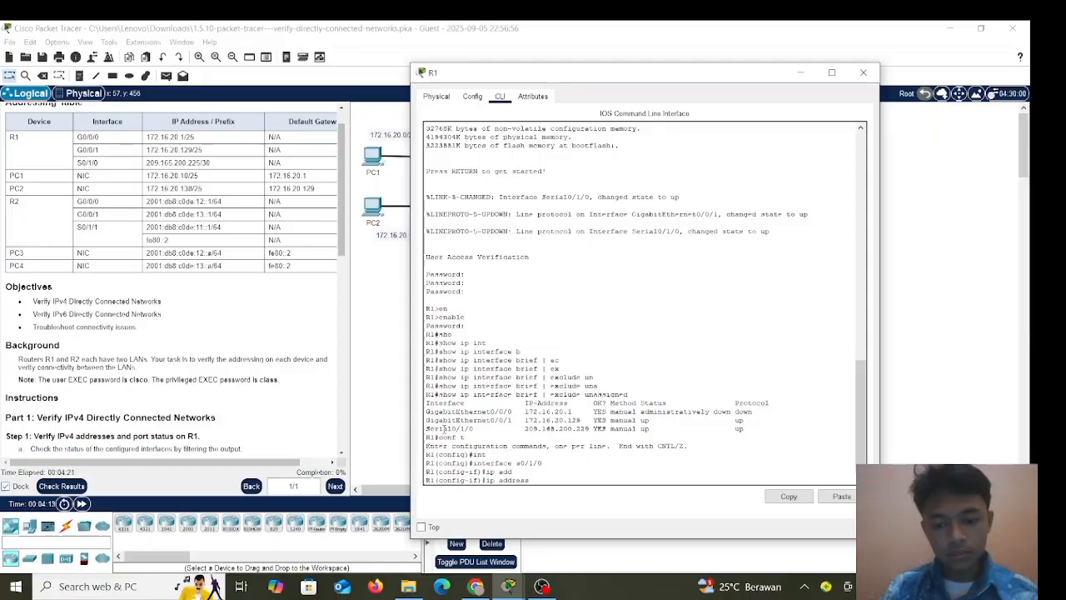
{"action": "type", "text": "209."}
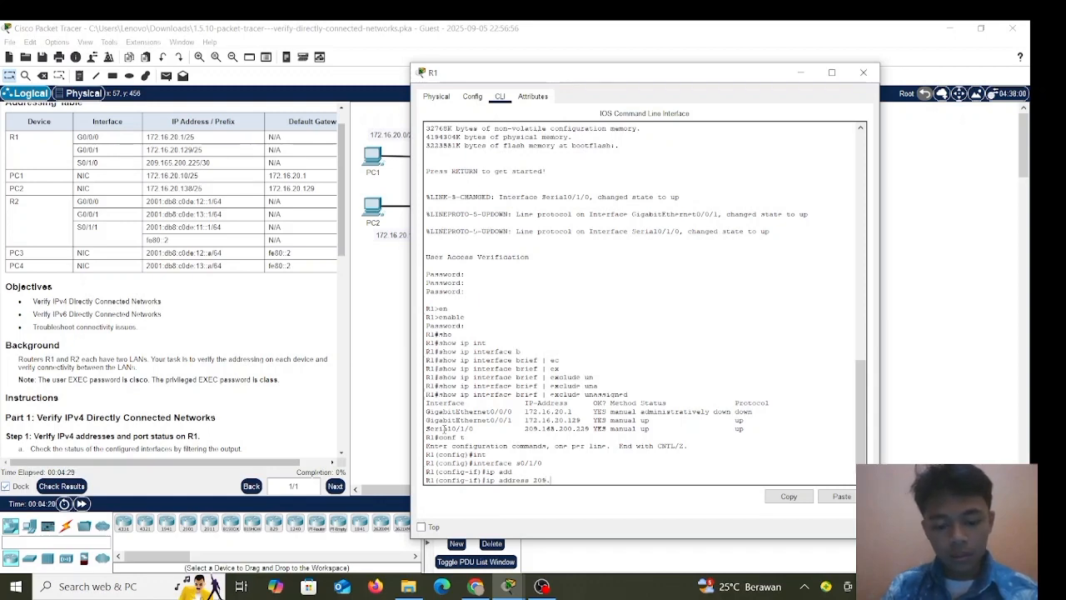
{"action": "type", "text": "16"}
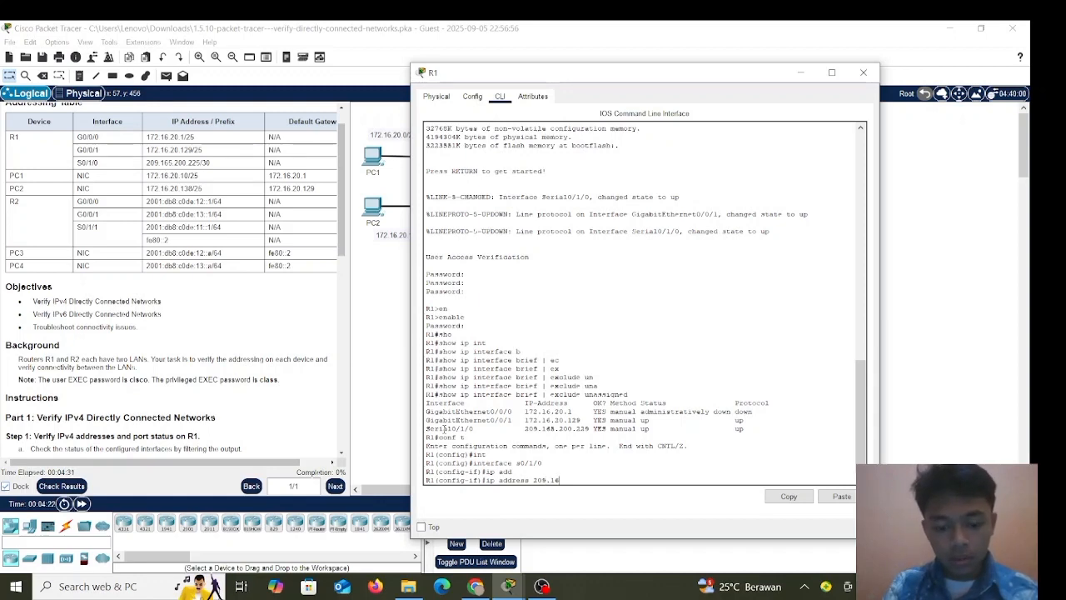
{"action": "type", "text": "5"}
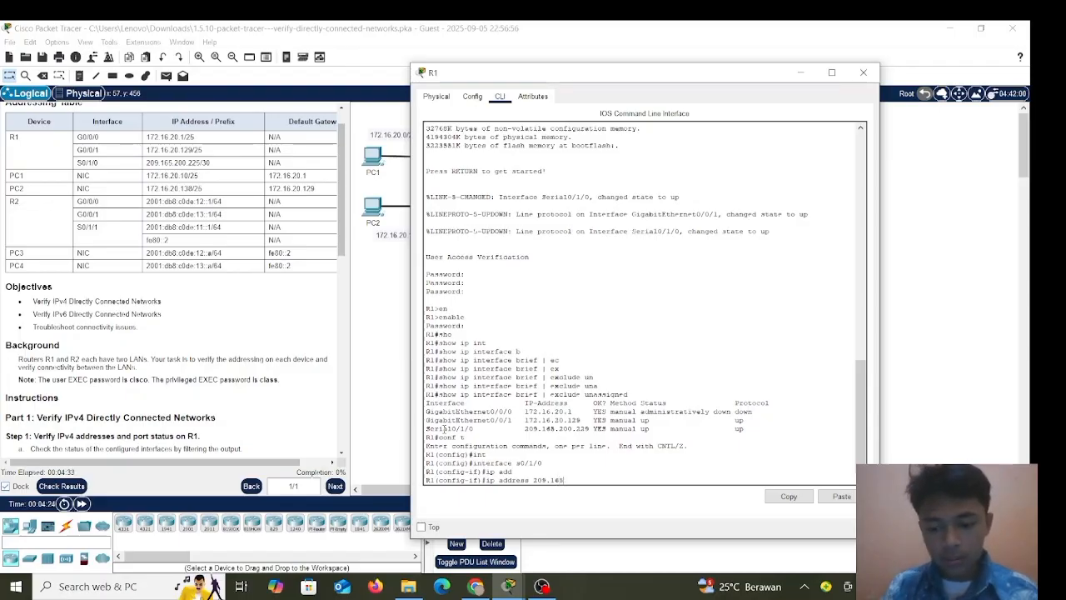
{"action": "type", "text": ".2"}
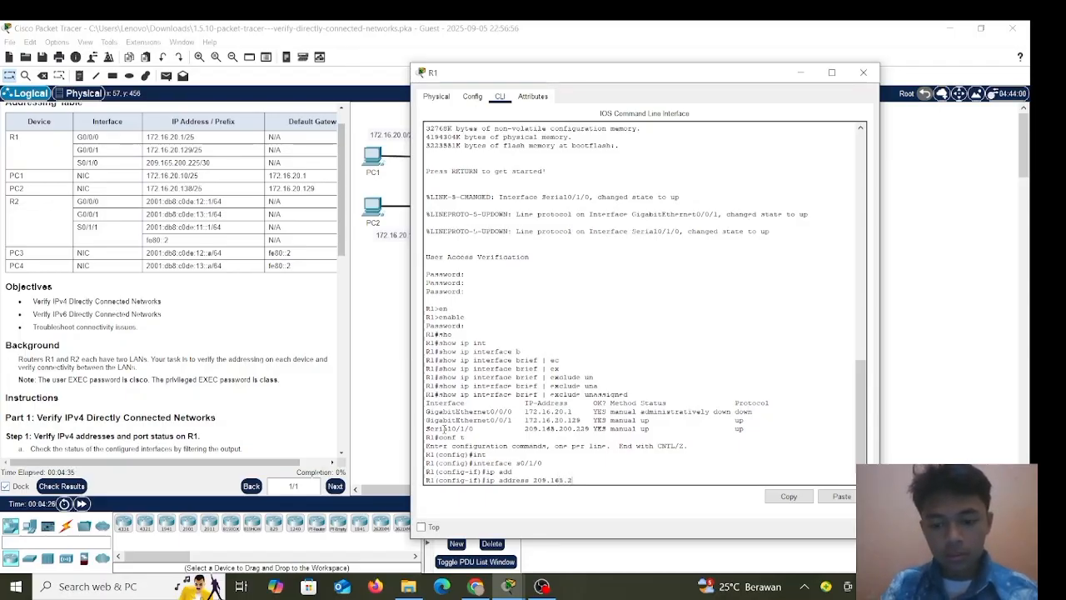
{"action": "type", "text": "00."}
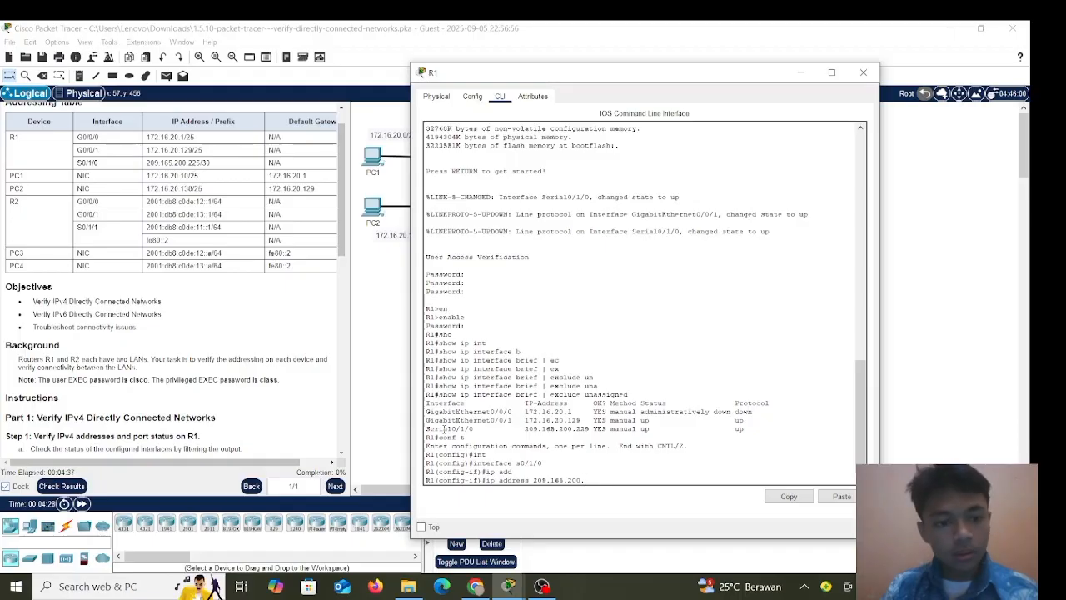
{"action": "type", "text": "22"}
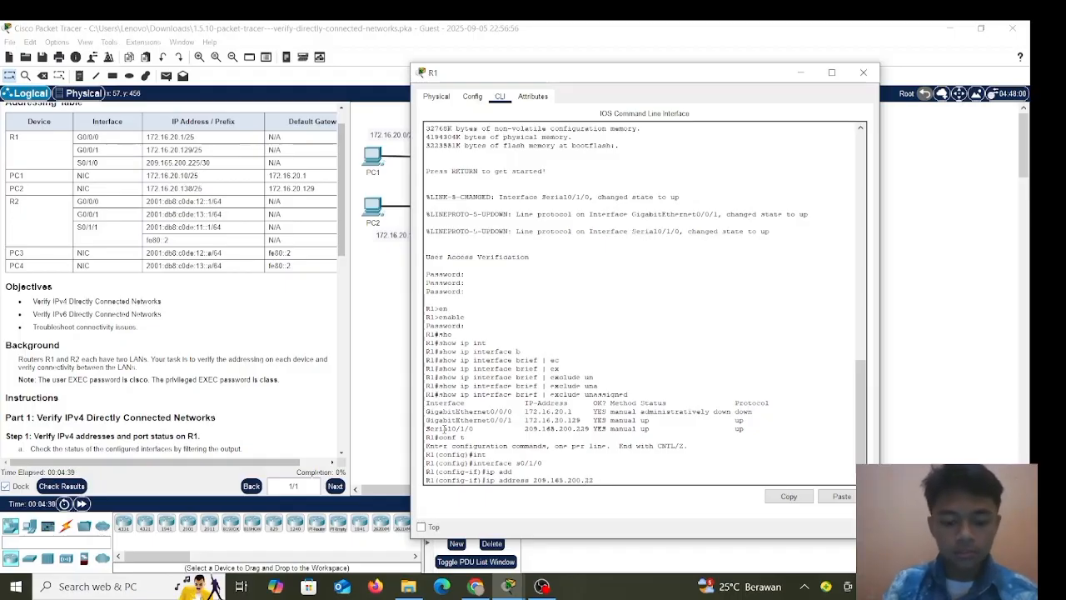
{"action": "type", "text": "5"}
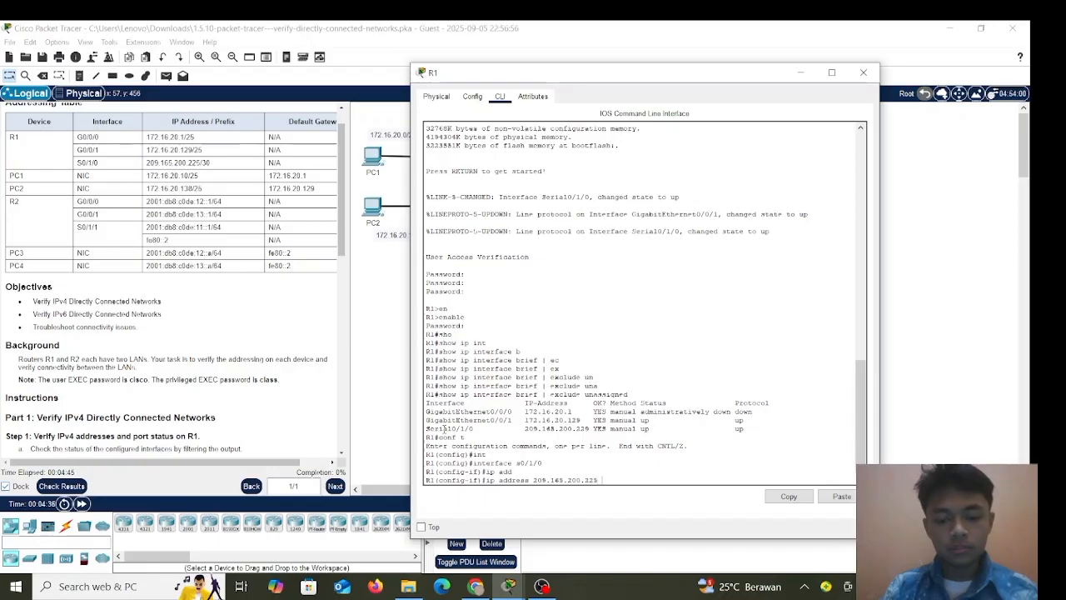
{"action": "type", "text": "255.255.255"}
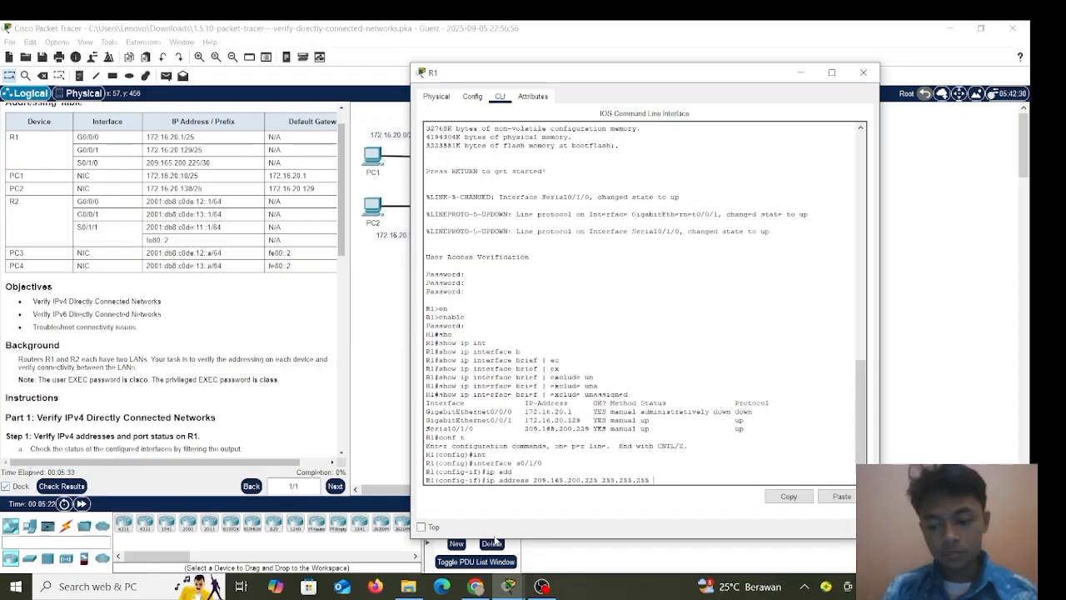
{"action": "type", "text": ".253"}
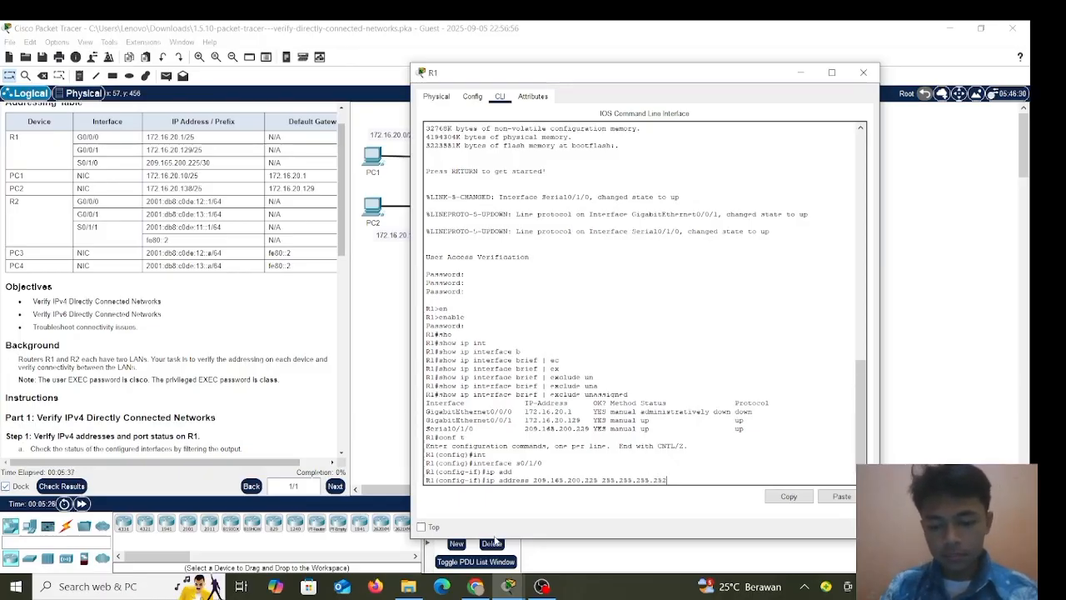
{"action": "key", "text": "BackSpace"}
{"action": "type", "text": "2"}
{"action": "key", "text": "Return"}
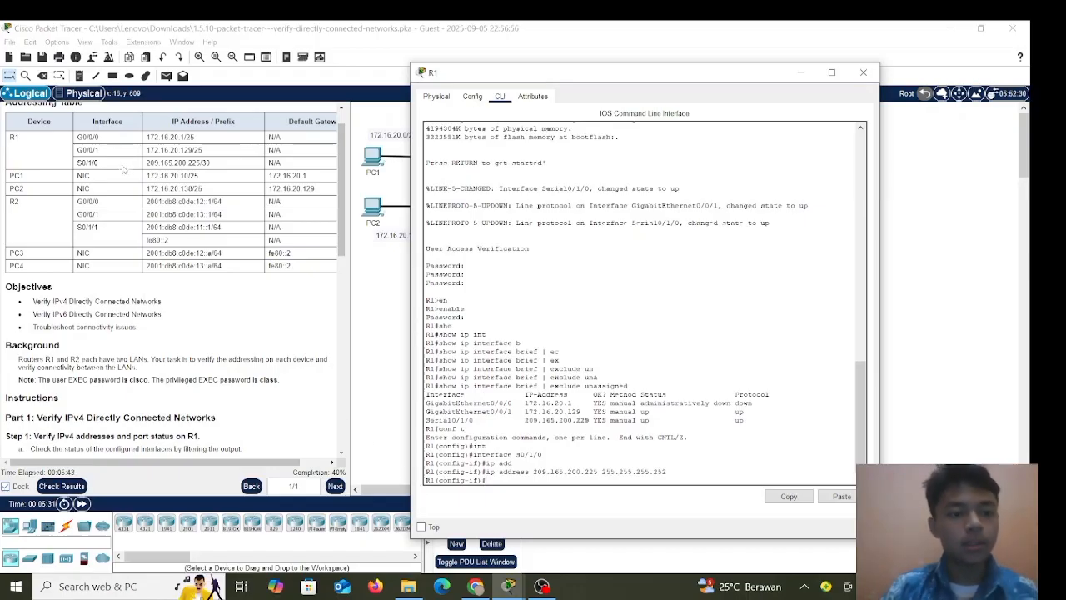
Scroll the instructions through Step 1 items a–f to the Step 2 Verify connectivity heading.
{"action": "scroll", "coordinate": [222, 319], "scroll_direction": "down", "scroll_amount": 3}
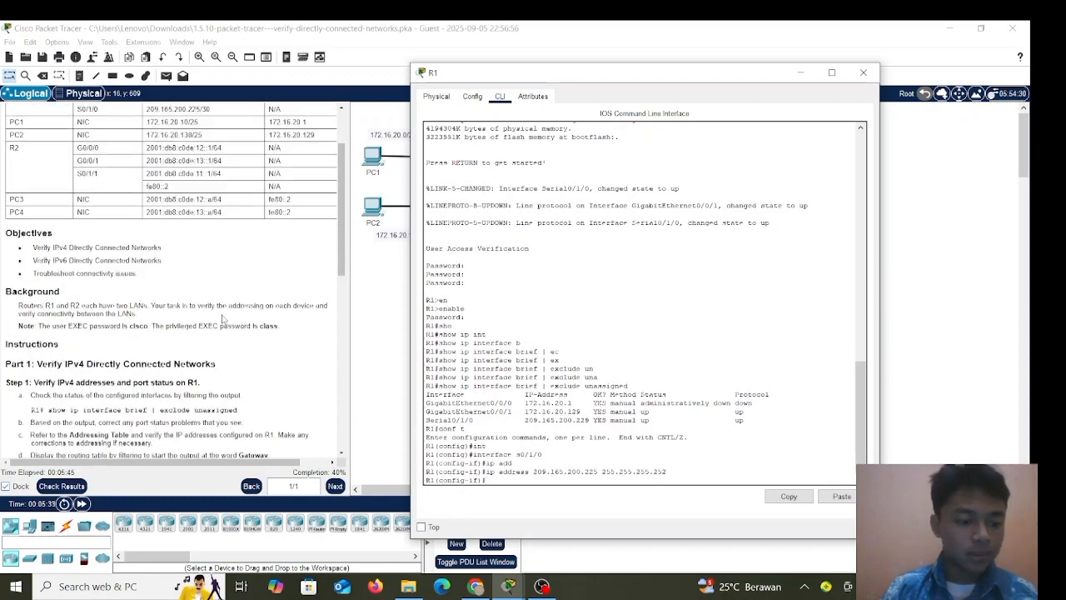
{"action": "scroll", "coordinate": [223, 319], "scroll_direction": "down", "scroll_amount": 1}
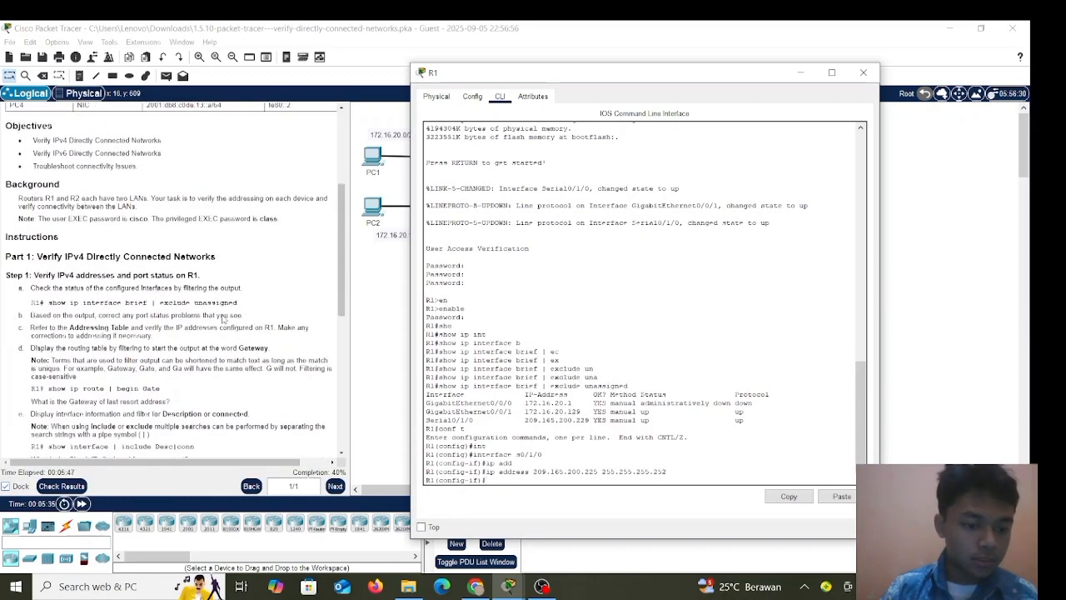
{"action": "scroll", "coordinate": [224, 319], "scroll_direction": "down", "scroll_amount": 1}
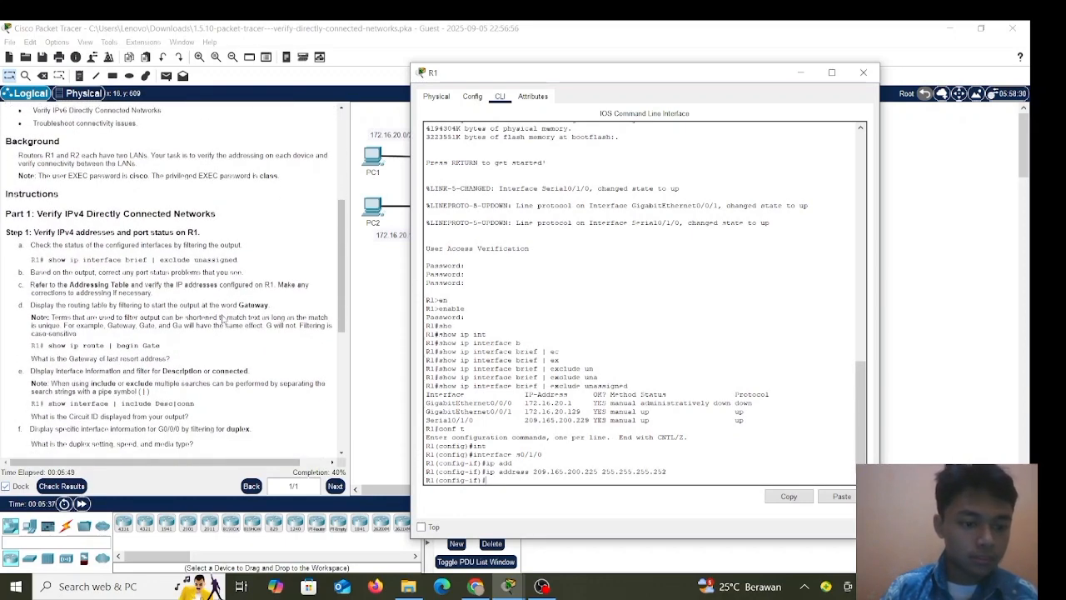
{"action": "scroll", "coordinate": [223, 319], "scroll_direction": "down", "scroll_amount": 1}
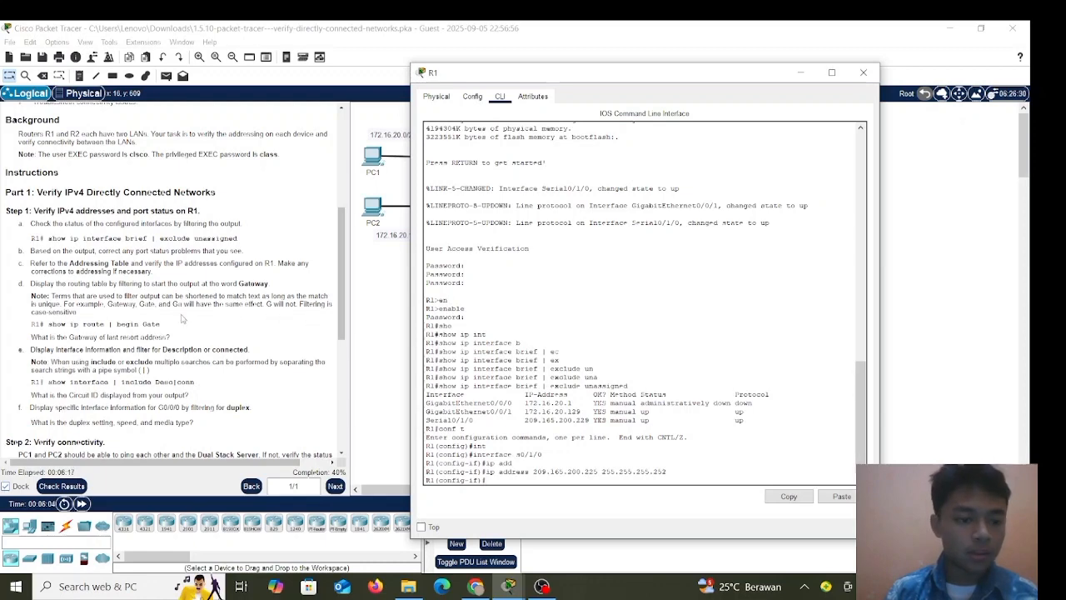
{"action": "scroll", "coordinate": [97, 318], "scroll_direction": "down", "scroll_amount": 1}
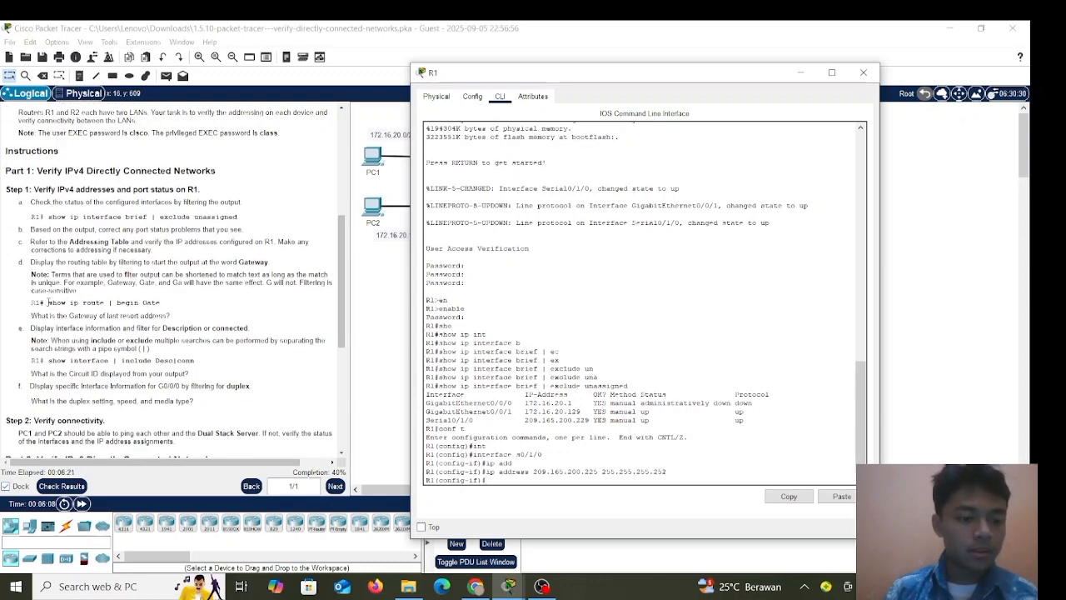
Return to privileged EXEC and type show ip route | begin Gate on R1.
{"action": "type", "text": "exi"}
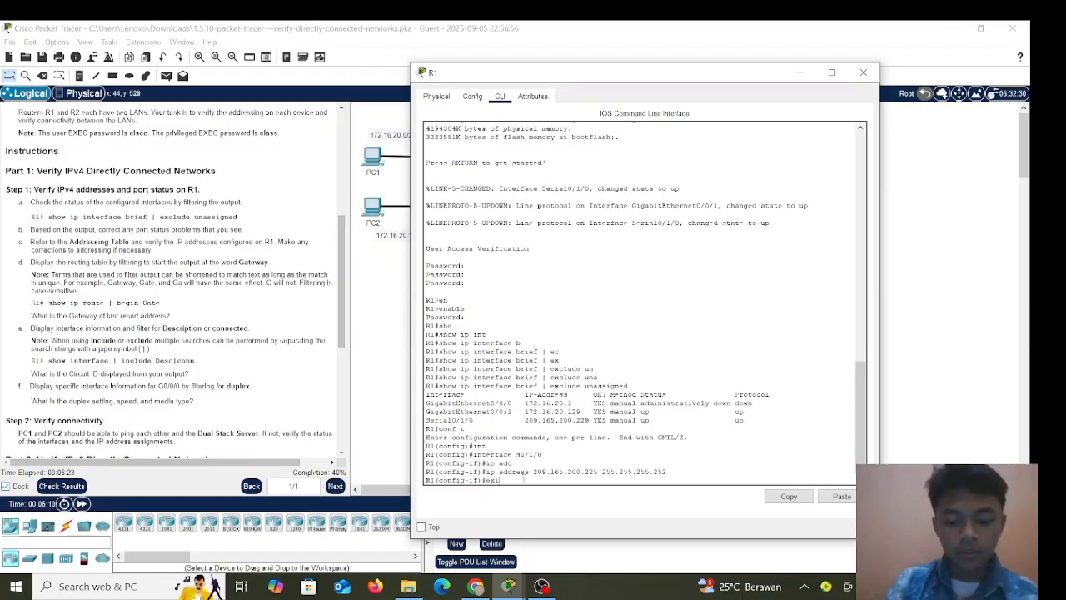
{"action": "type", "text": "t"}
{"action": "key", "text": "Return"}
{"action": "type", "text": "exit"}
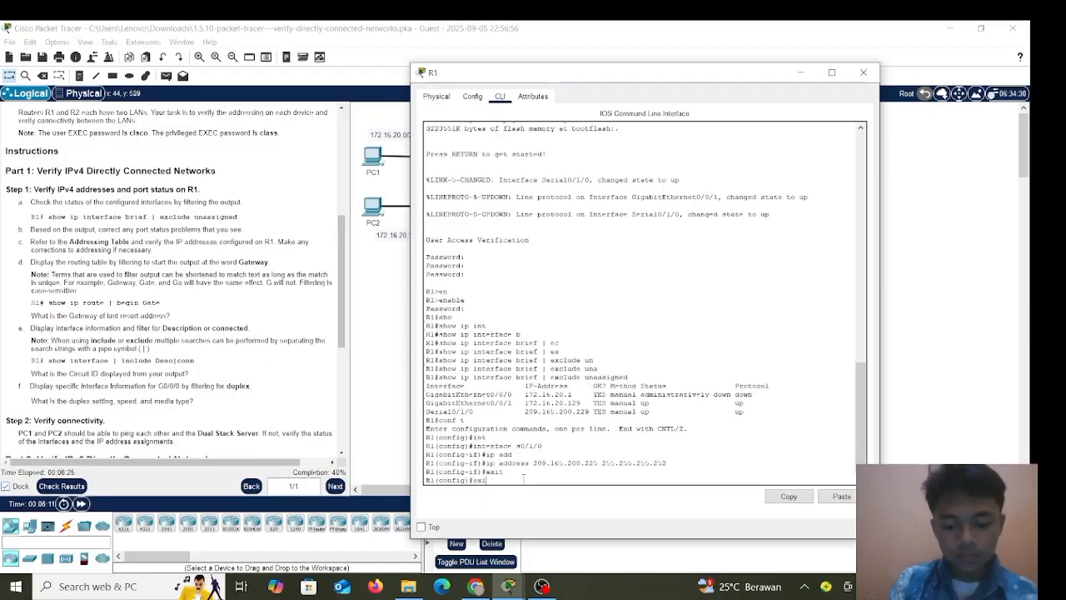
{"action": "key", "text": "Return"}
{"action": "key", "text": "Return"}
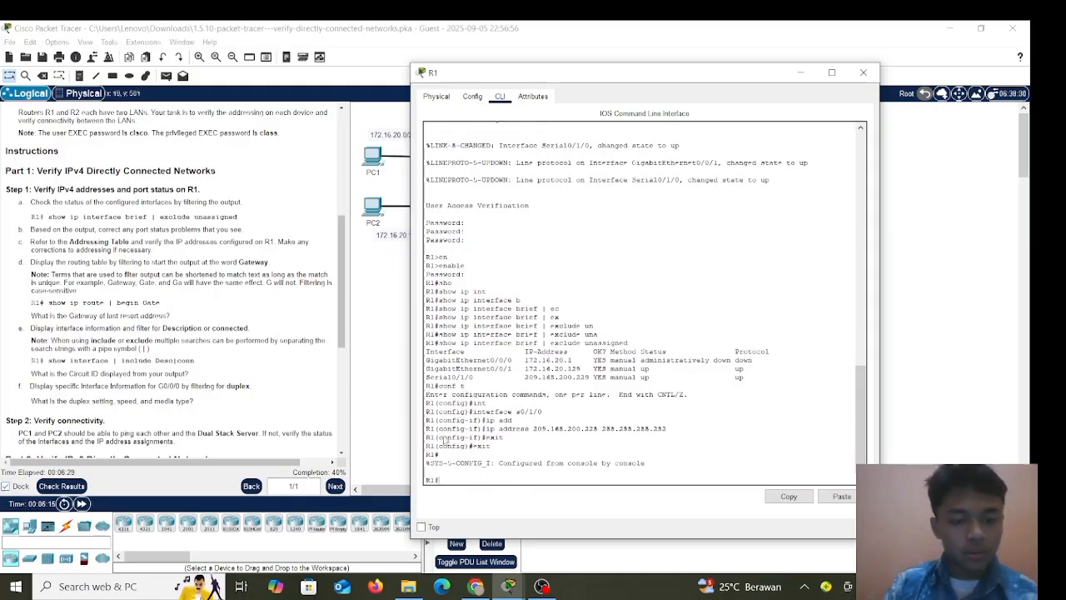
{"action": "type", "text": "show"}
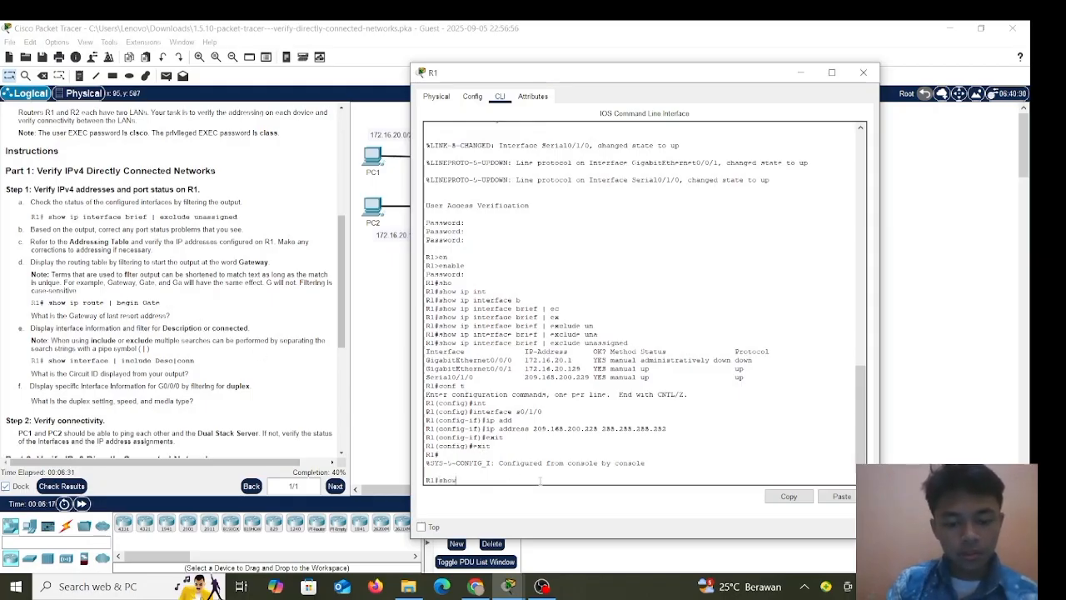
{"action": "type", "text": " ip r"}
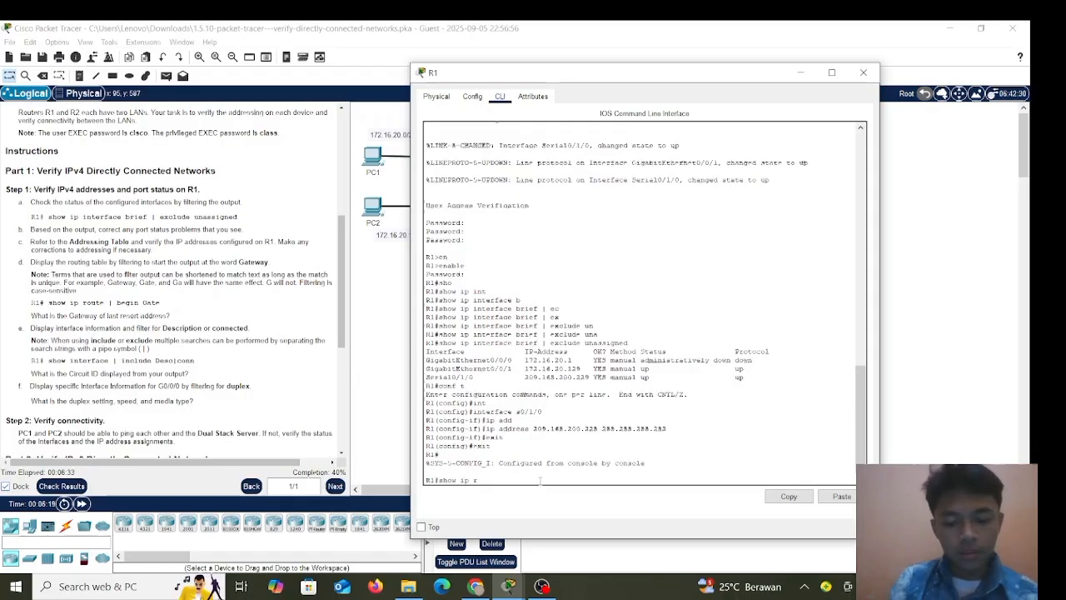
{"action": "key", "text": "Tab"}
{"action": "type", "text": "ou"}
{"action": "key", "text": "Tab"}
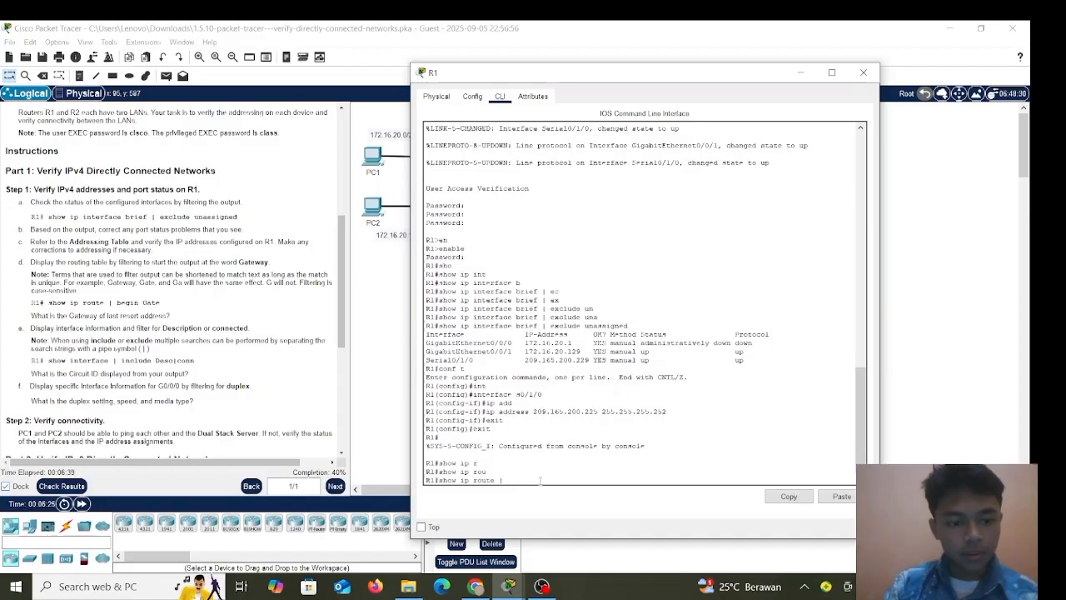
{"action": "type", "text": "| begin"}
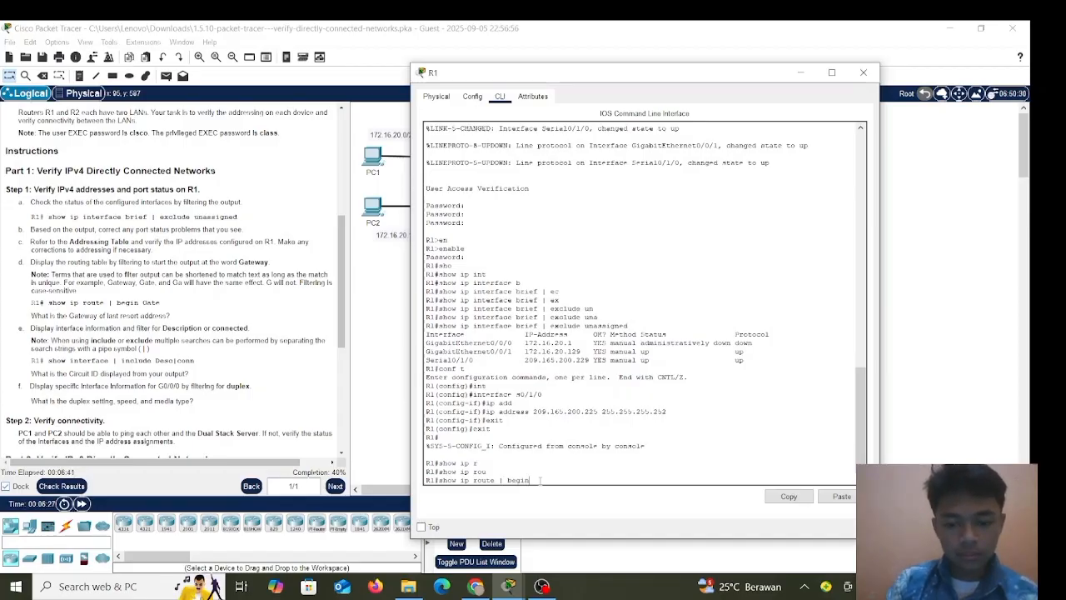
{"action": "type", "text": " Ga"}
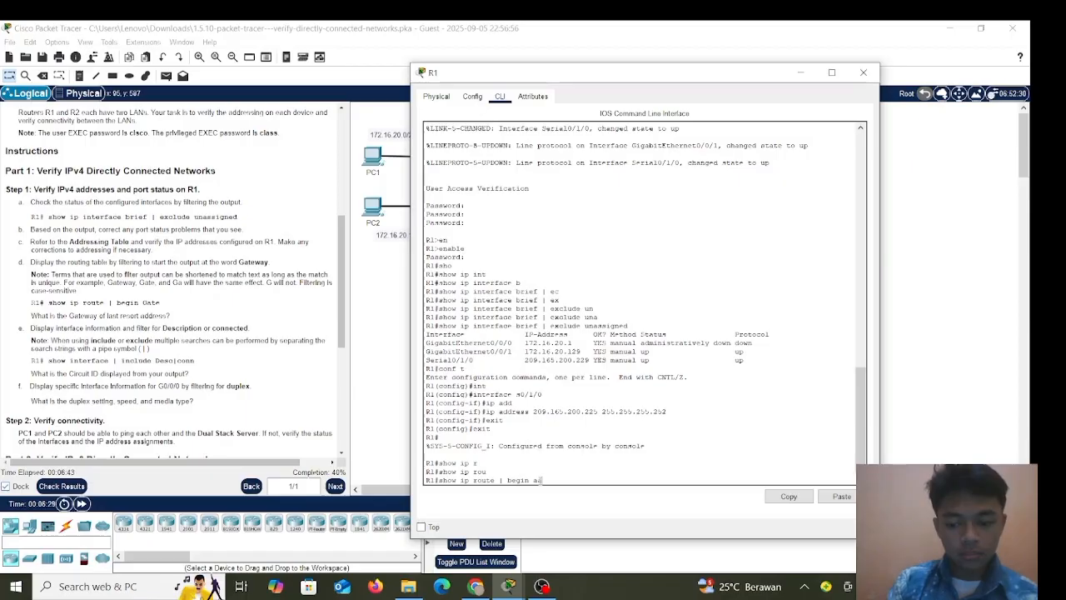
{"action": "type", "text": "te"}
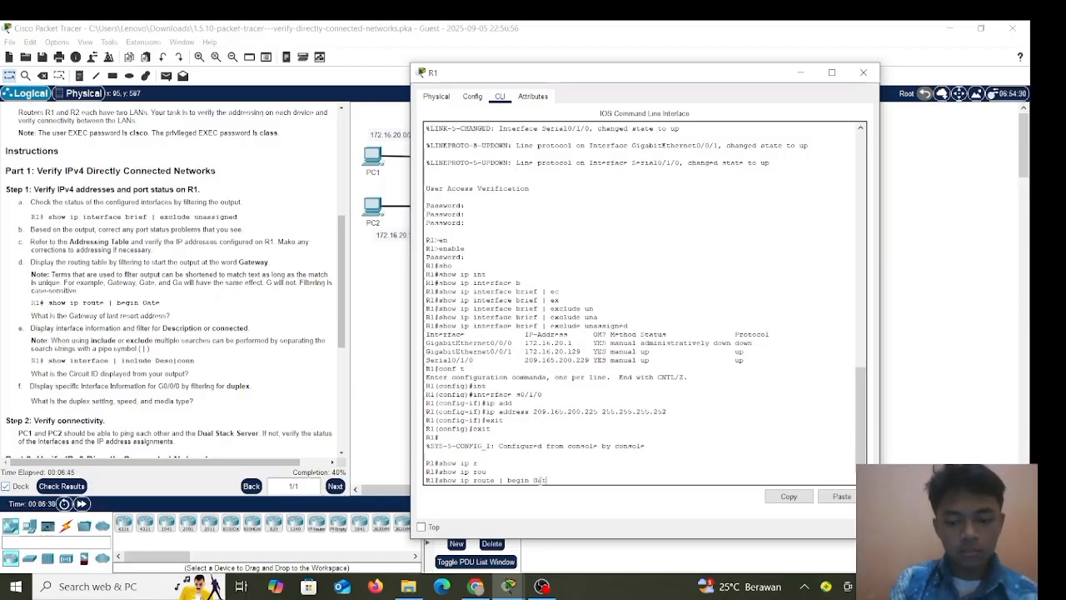
Run the filtered routing table, showing gateway of last resort 209.165.200.226 to 0.0.0.0.
{"action": "key", "text": "Return"}
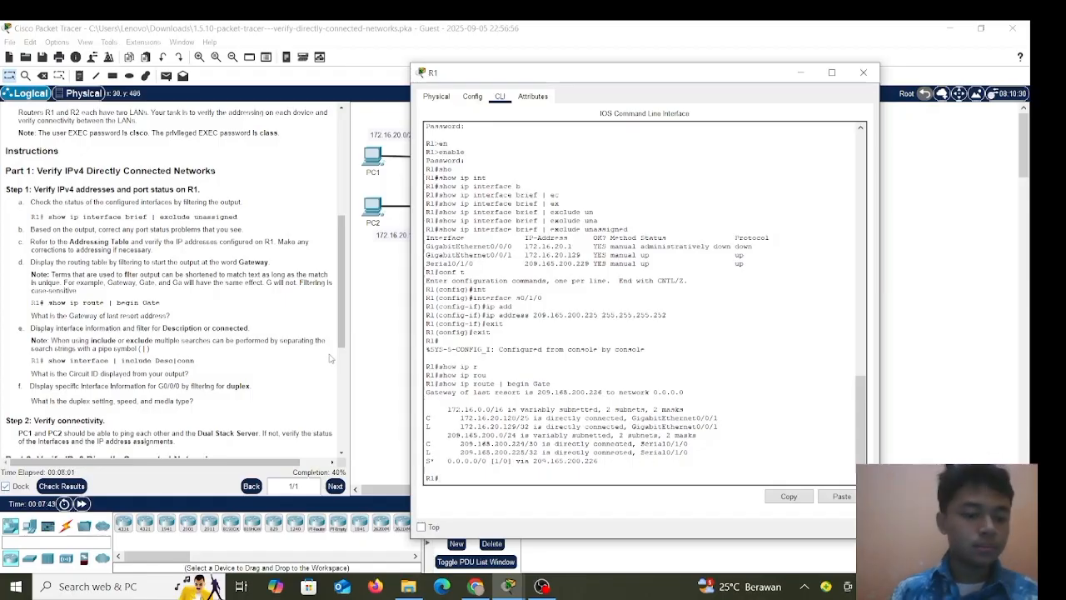
{"action": "scroll", "coordinate": [204, 360], "scroll_direction": "down", "scroll_amount": 2}
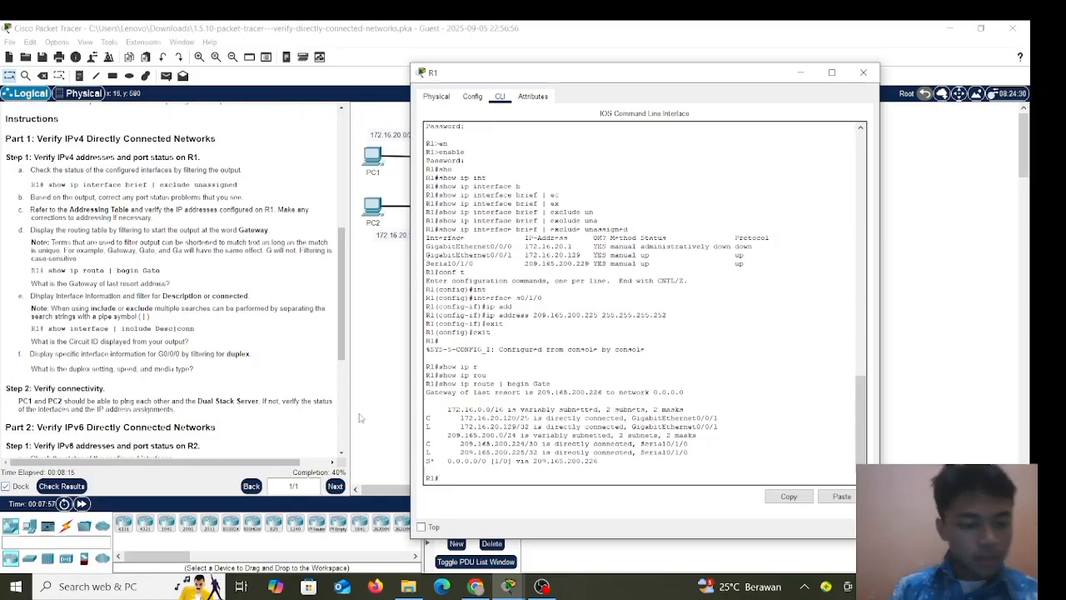
Run show interfaces | include Desc|conn to list the SW1, SW2 and circuit ID descriptions.
{"action": "type", "text": "show"}
{"action": "key", "text": "Tab"}
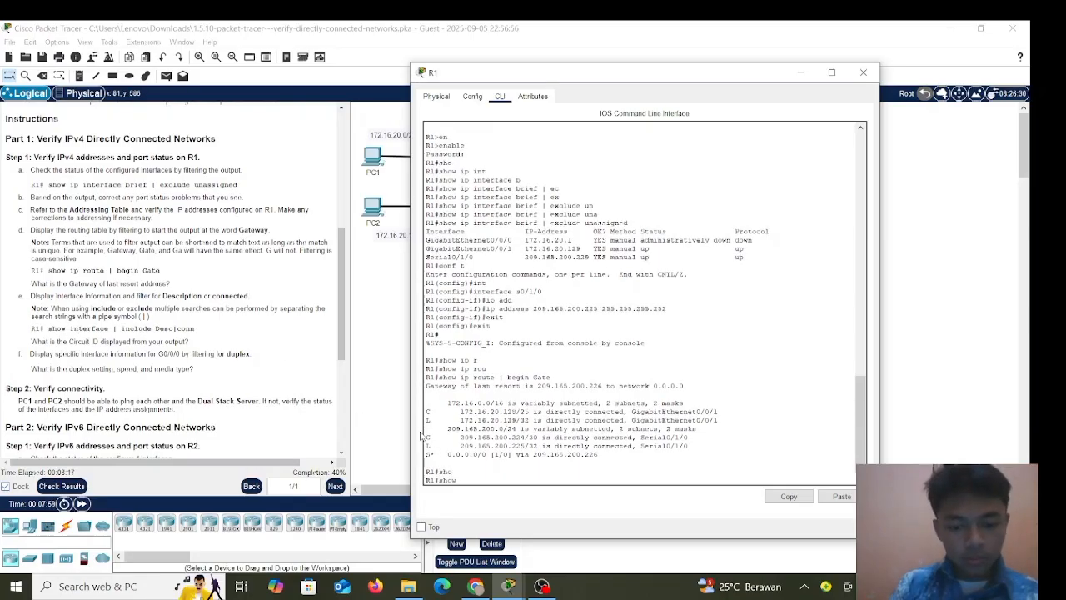
{"action": "type", "text": "t"}
{"action": "key", "text": "Tab"}
{"action": "type", "text": "|"}
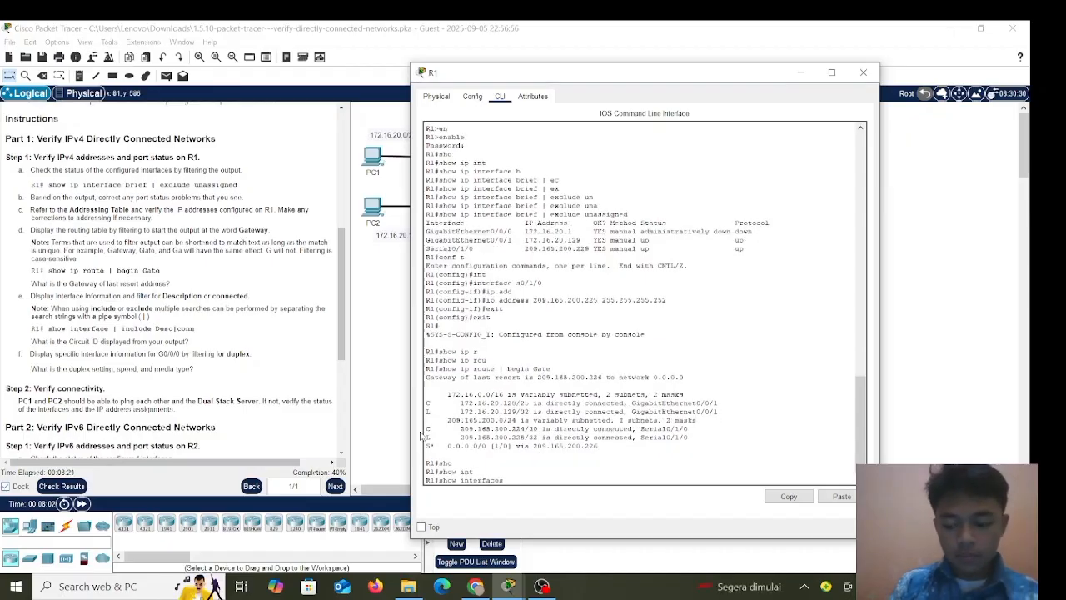
{"action": "type", "text": " in"}
{"action": "key", "text": "Tab"}
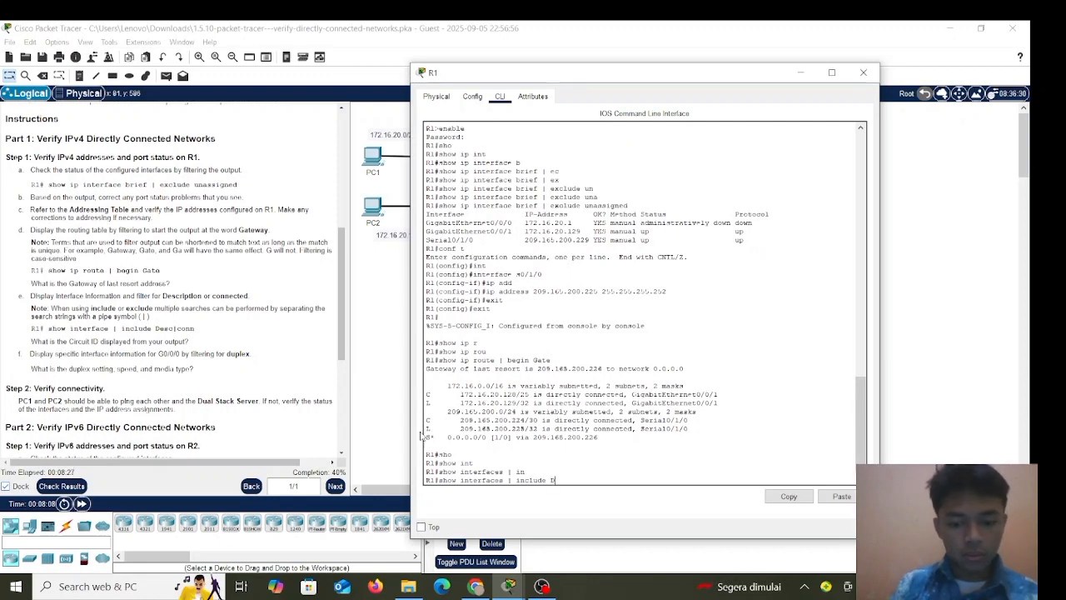
{"action": "type", "text": "D"}
{"action": "key", "text": "Tab"}
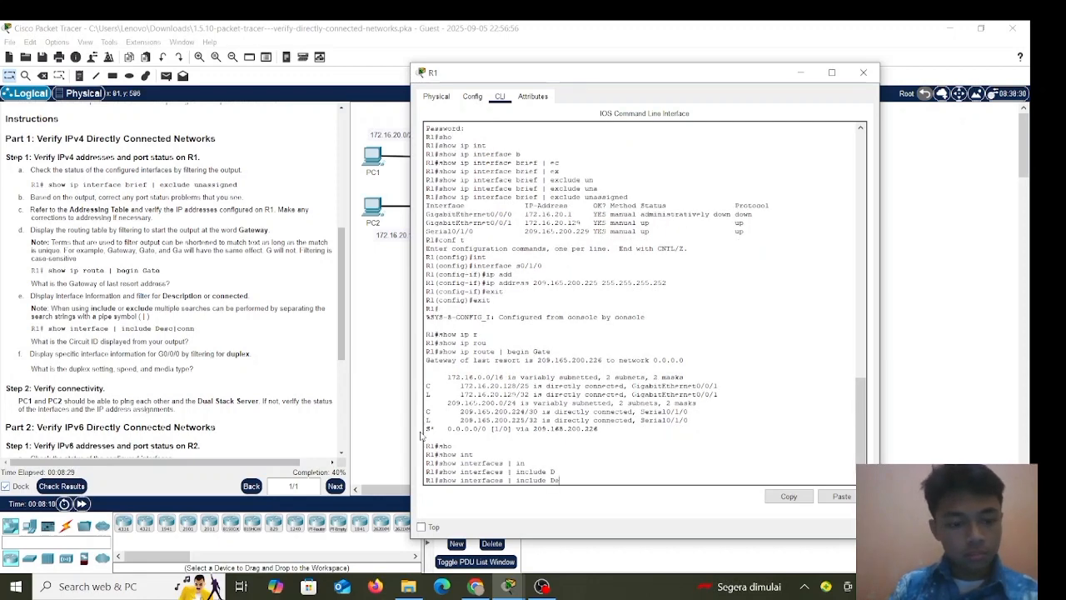
{"action": "type", "text": "esc"}
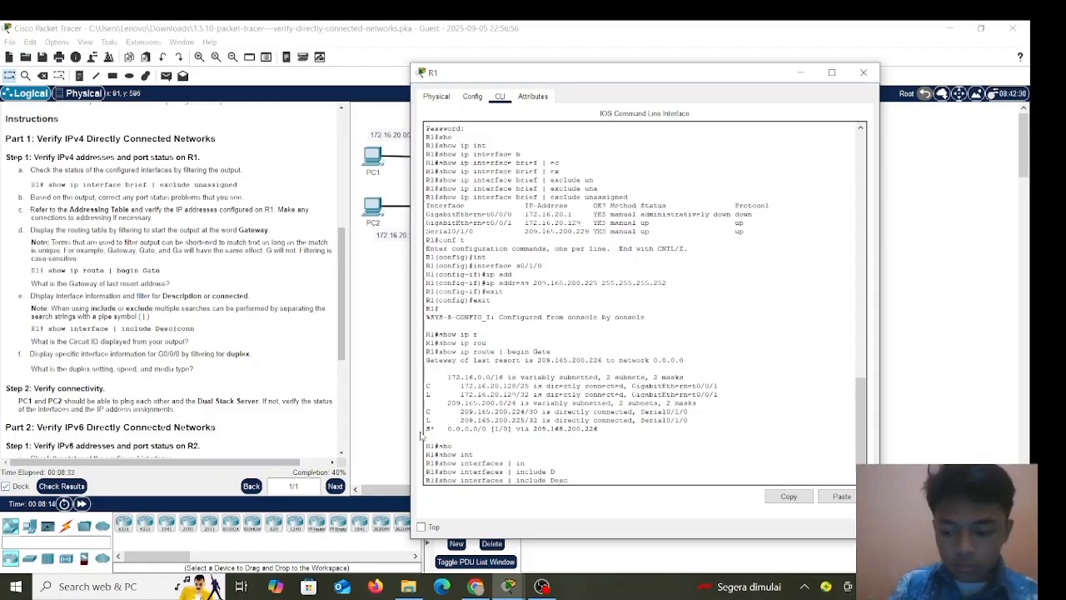
{"action": "type", "text": " |"}
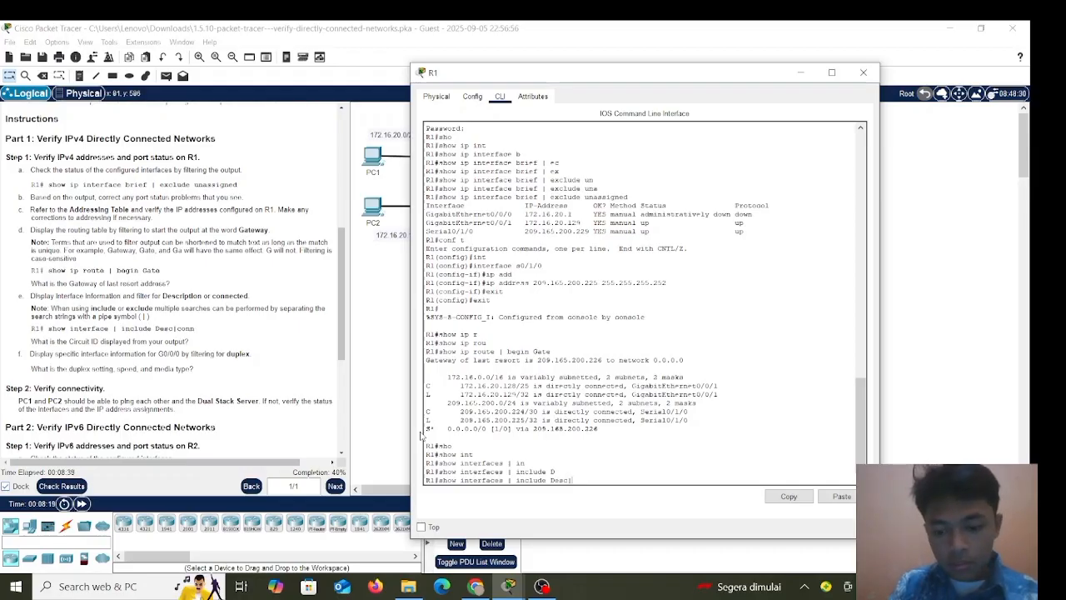
{"action": "type", "text": "co"}
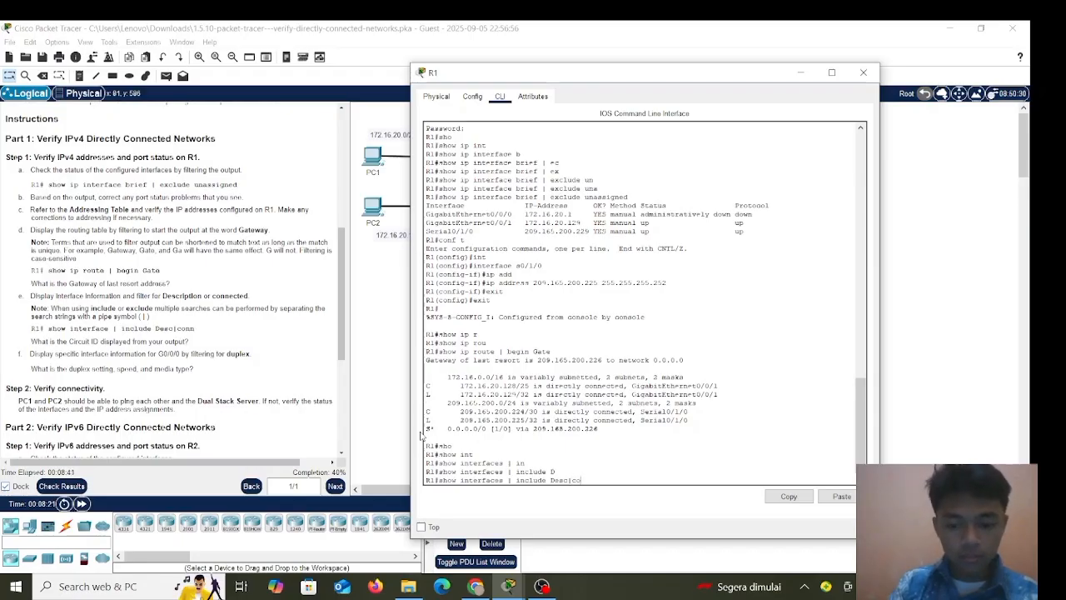
{"action": "type", "text": "nn"}
{"action": "key", "text": "Return"}
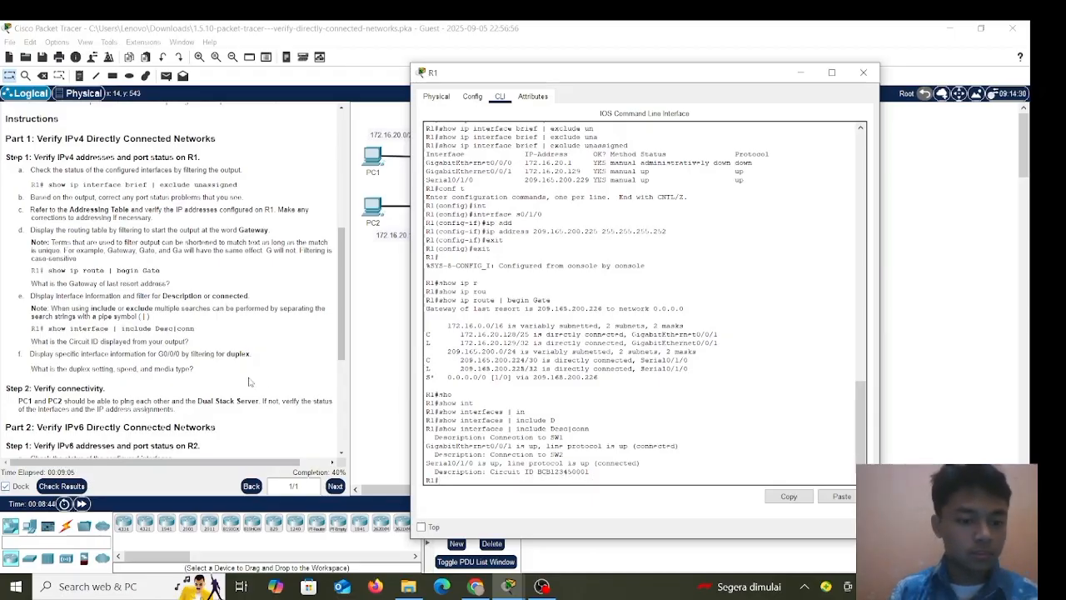
Scroll the instructions to Part 2's R2 IPv6 checks and drag R1's console to the right.
{"action": "scroll", "coordinate": [173, 377], "scroll_direction": "down", "scroll_amount": 5}
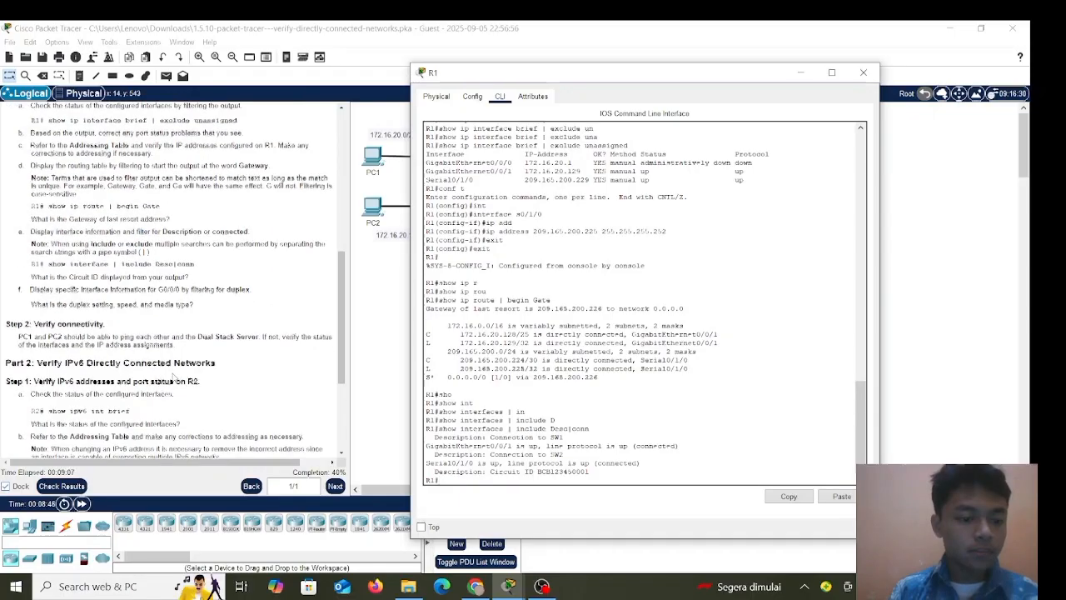
{"action": "scroll", "coordinate": [173, 377], "scroll_direction": "down", "scroll_amount": 2}
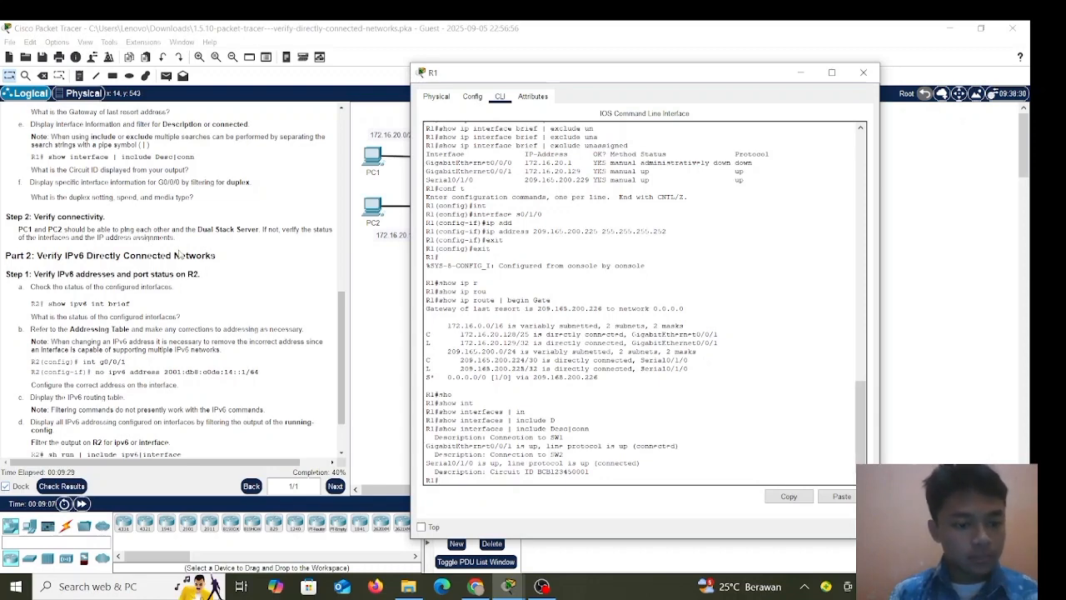
{"action": "left_click_drag", "start_coordinate": [515, 76], "coordinate": [638, 103]}
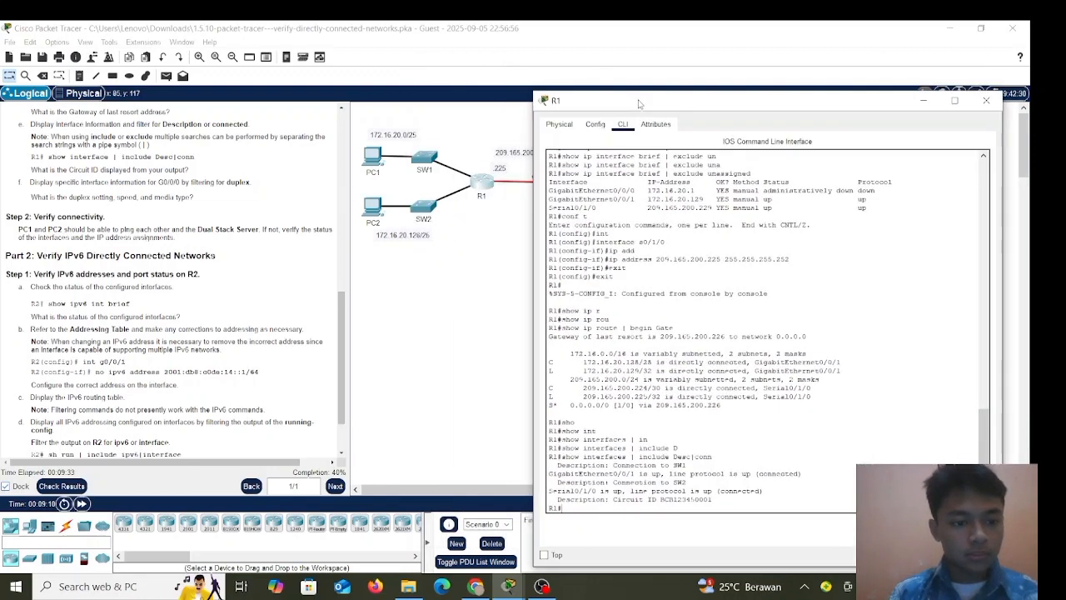
Close R1's console and ping the Dual Stack Server at 64.100.1.10 from PC1's command prompt.
{"action": "left_click", "coordinate": [985, 101]}
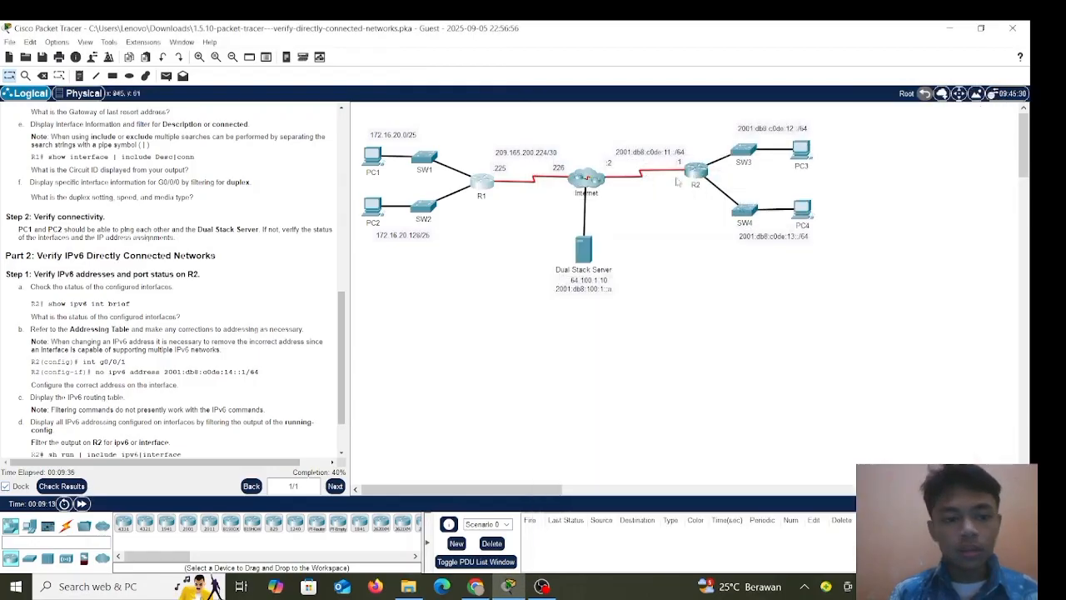
{"action": "left_click", "coordinate": [372, 159]}
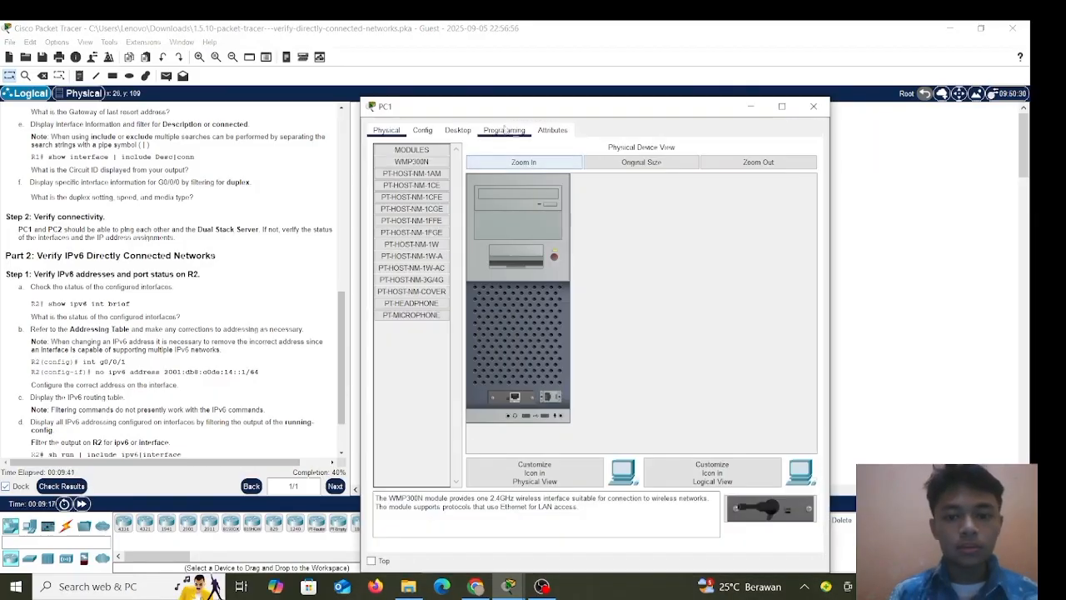
{"action": "left_click", "coordinate": [463, 133]}
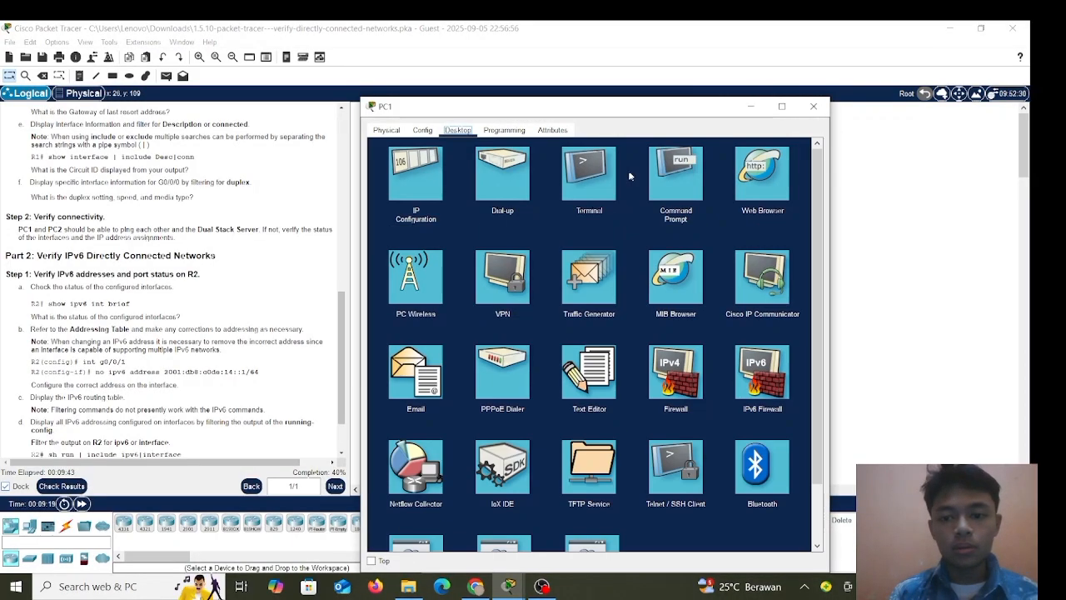
{"action": "left_click", "coordinate": [682, 187]}
{"action": "key", "text": "Return"}
{"action": "key", "text": "Return"}
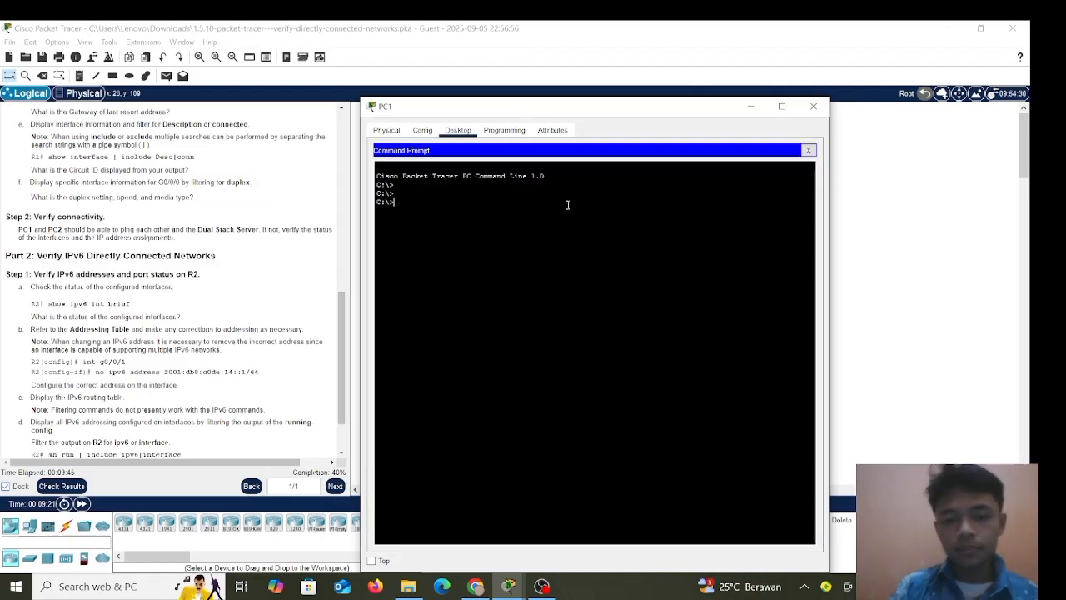
{"action": "type", "text": "pi"}
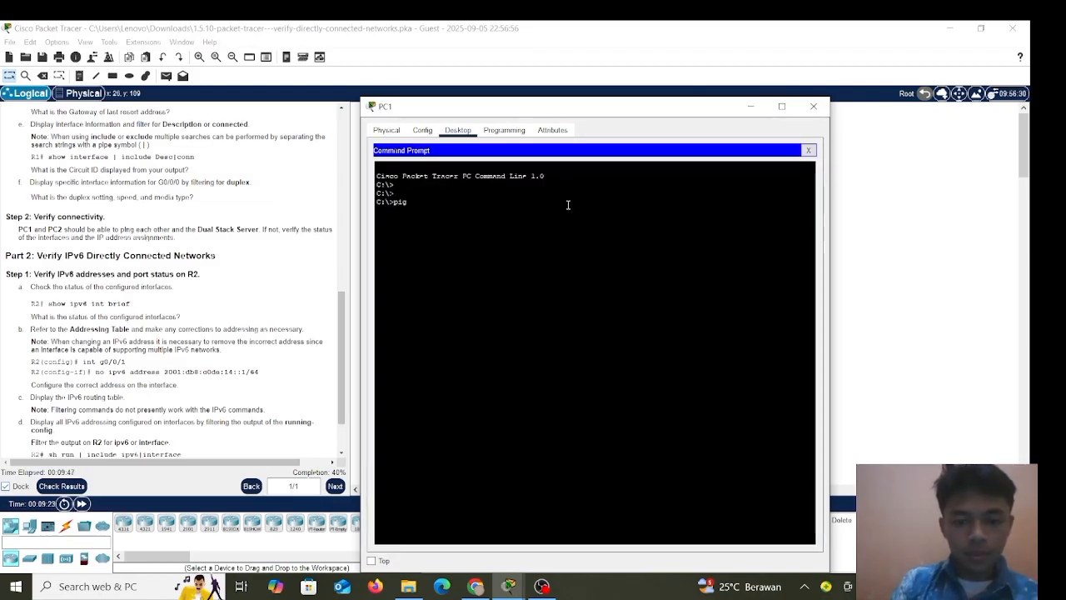
{"action": "type", "text": "ng"}
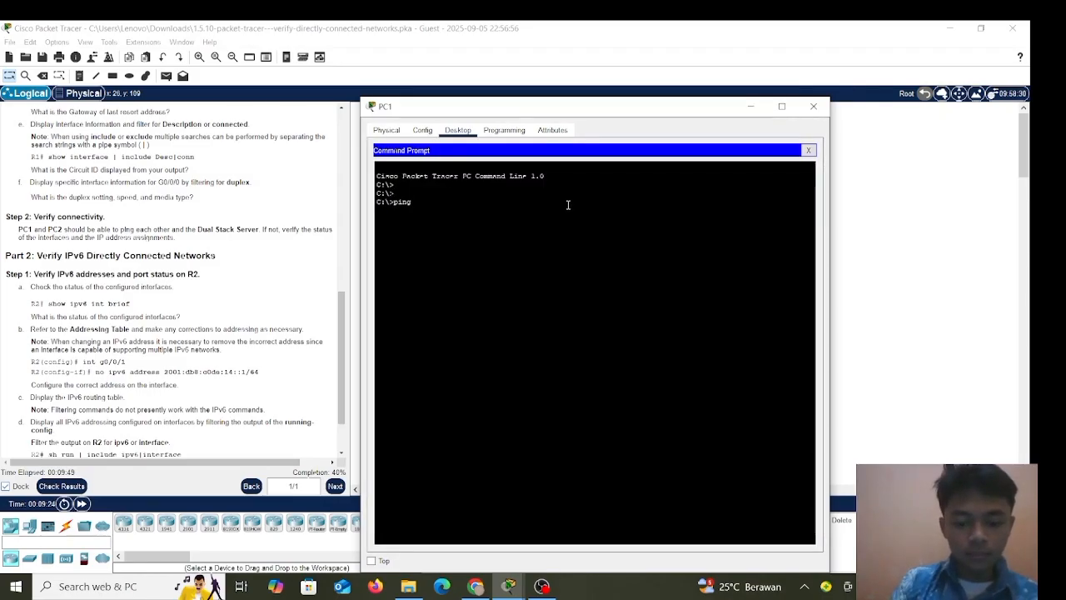
{"action": "type", "text": " 64"}
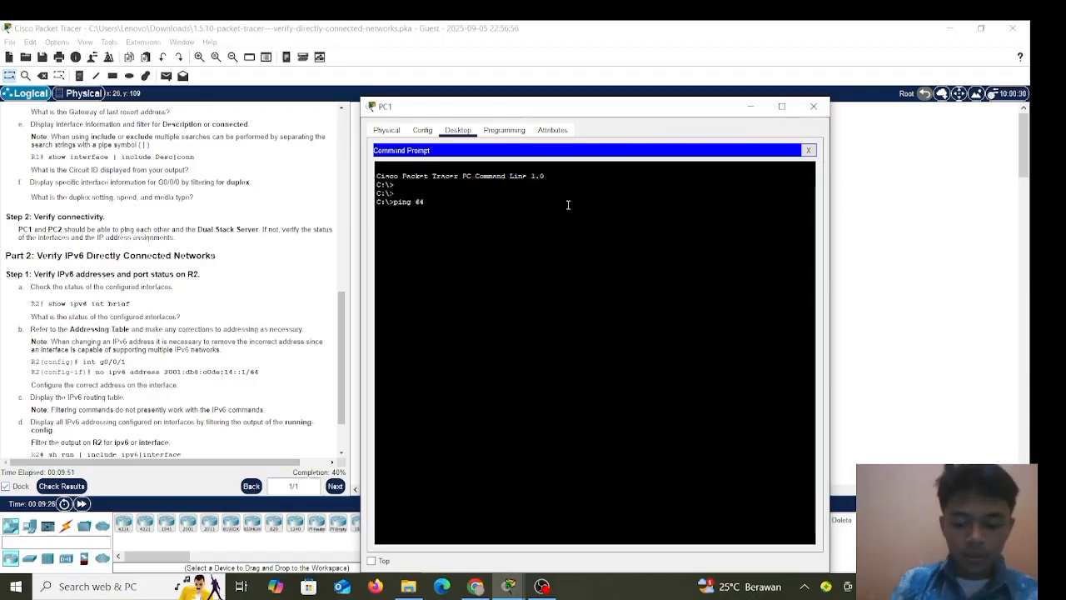
{"action": "type", "text": "."}
{"action": "left_click_drag", "start_coordinate": [589, 111], "coordinate": [947, 73]}
{"action": "type", "text": "10"}
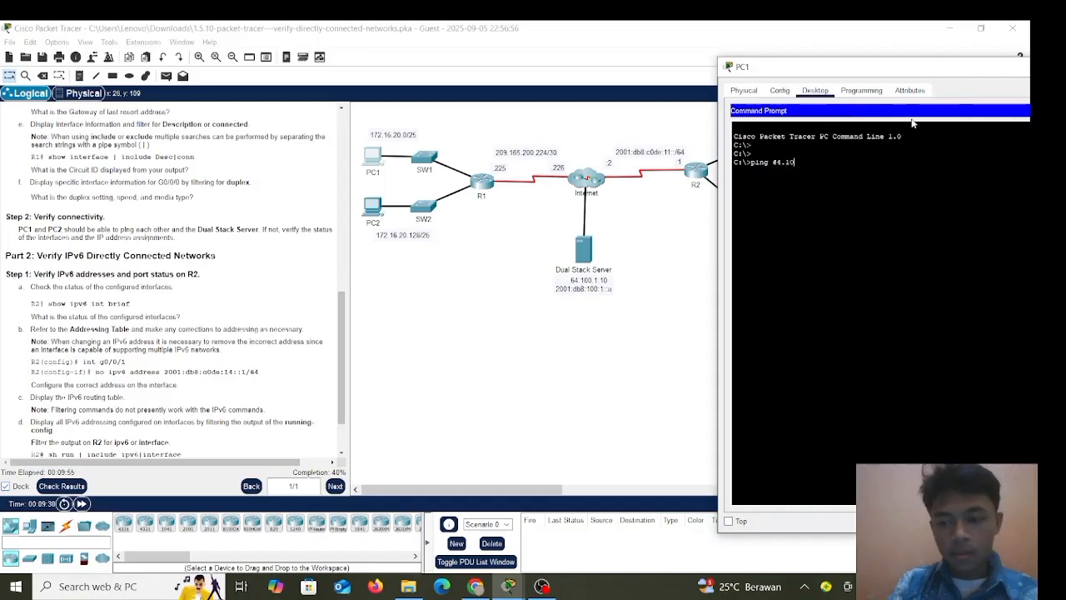
{"action": "type", "text": "0.1."}
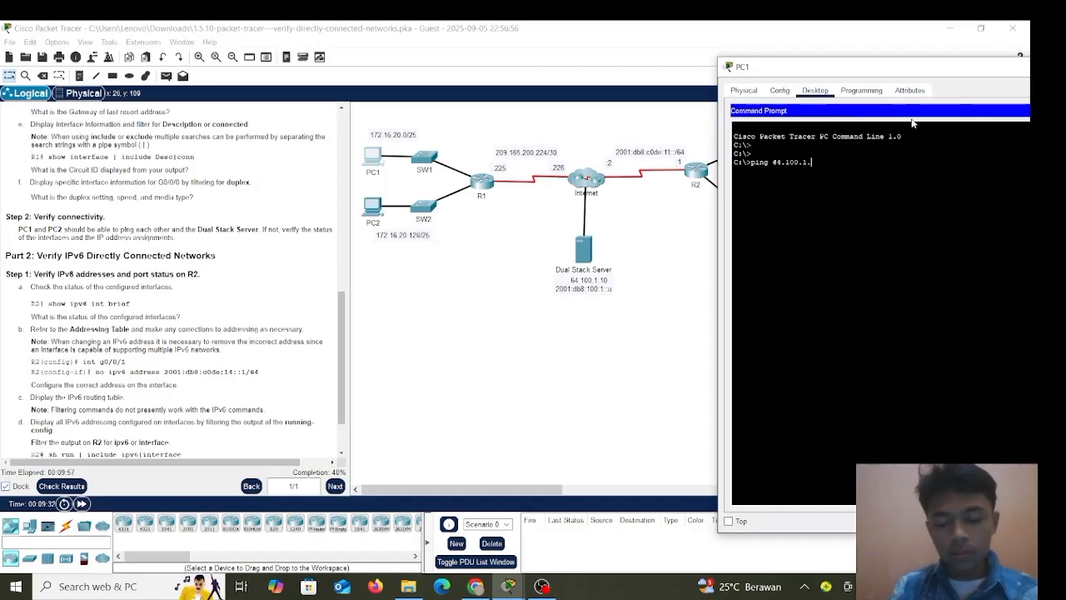
{"action": "type", "text": "10"}
{"action": "key", "text": "Return"}
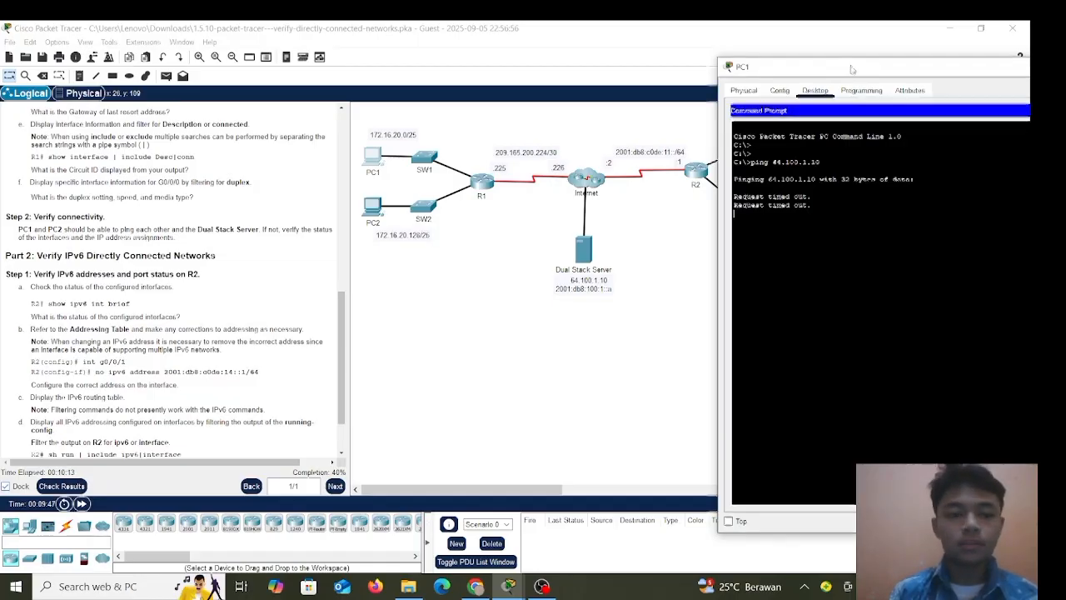
{"action": "left_click_drag", "start_coordinate": [855, 70], "coordinate": [683, 120]}
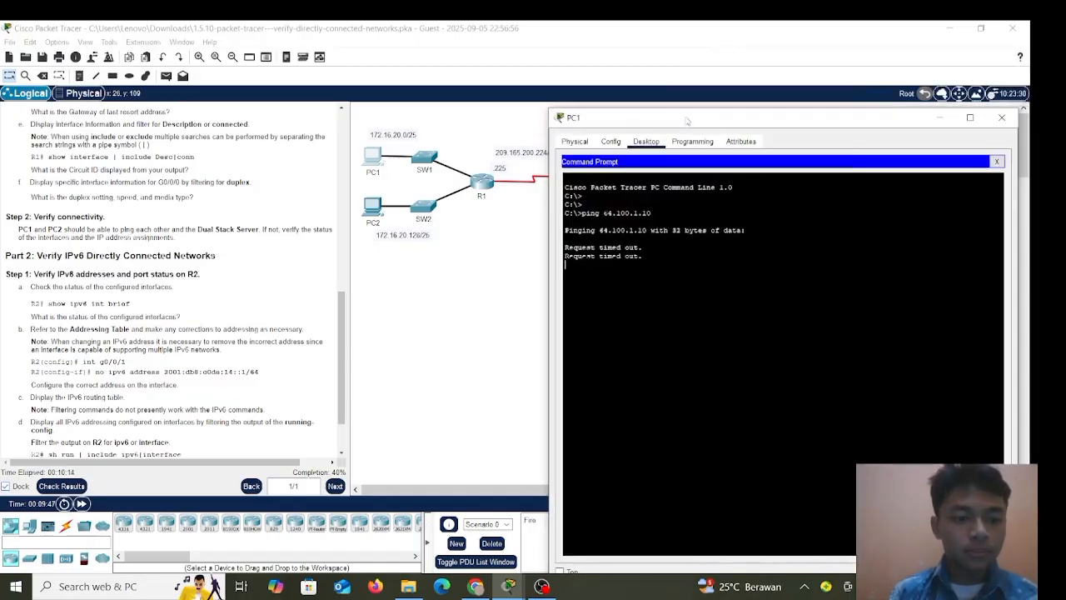
{"action": "left_click", "coordinate": [1000, 120]}
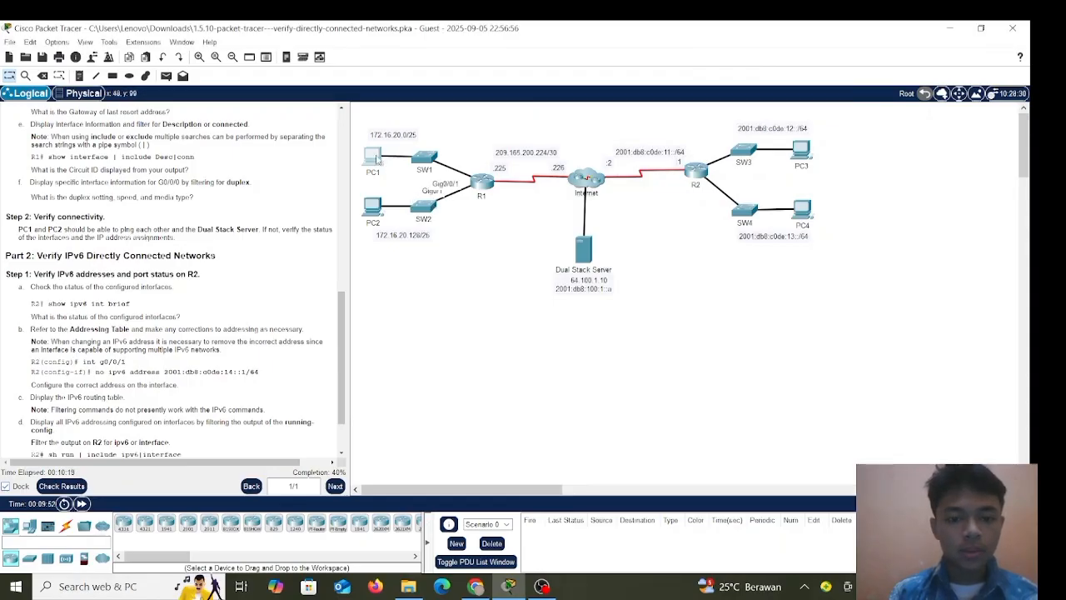
Ping PC2 at 172.16.20.138 from PC1, observe the timeouts, and close PC1's window.
{"action": "left_click", "coordinate": [377, 156]}
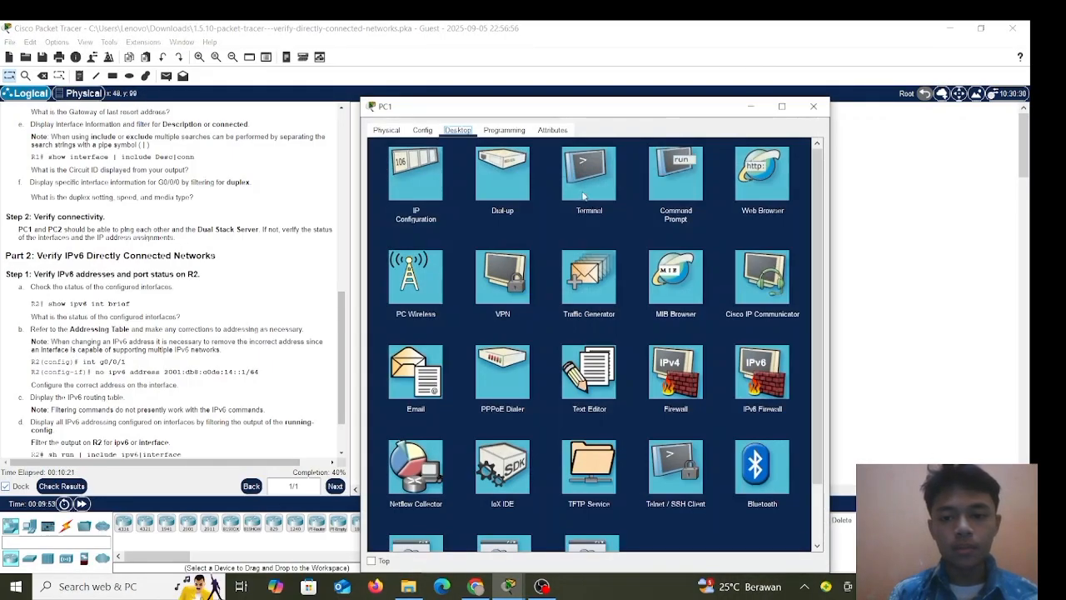
{"action": "left_click", "coordinate": [584, 195]}
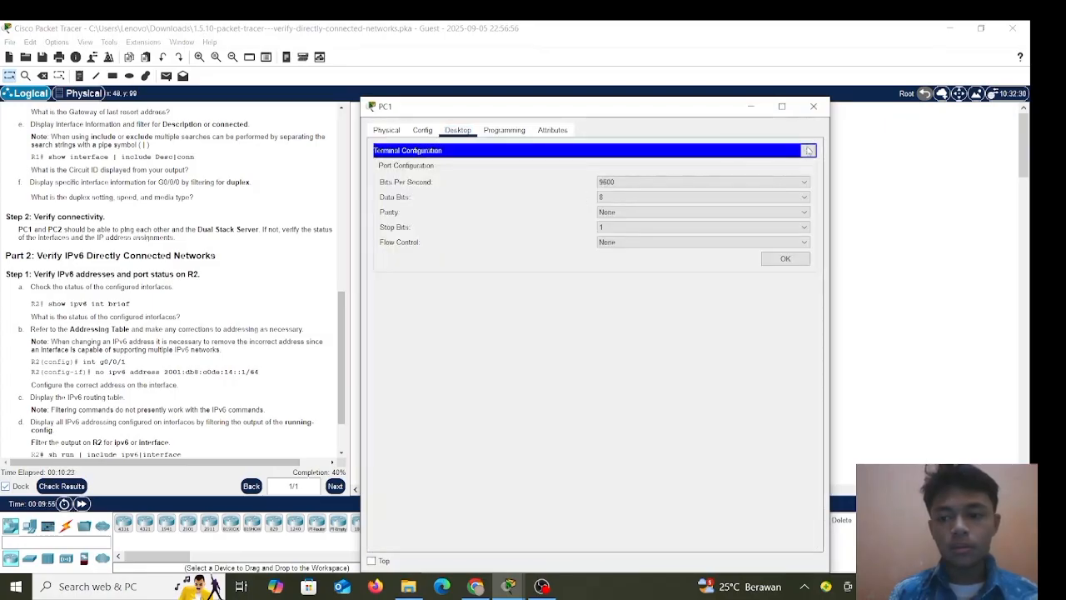
{"action": "left_click", "coordinate": [808, 150]}
{"action": "left_click", "coordinate": [676, 175]}
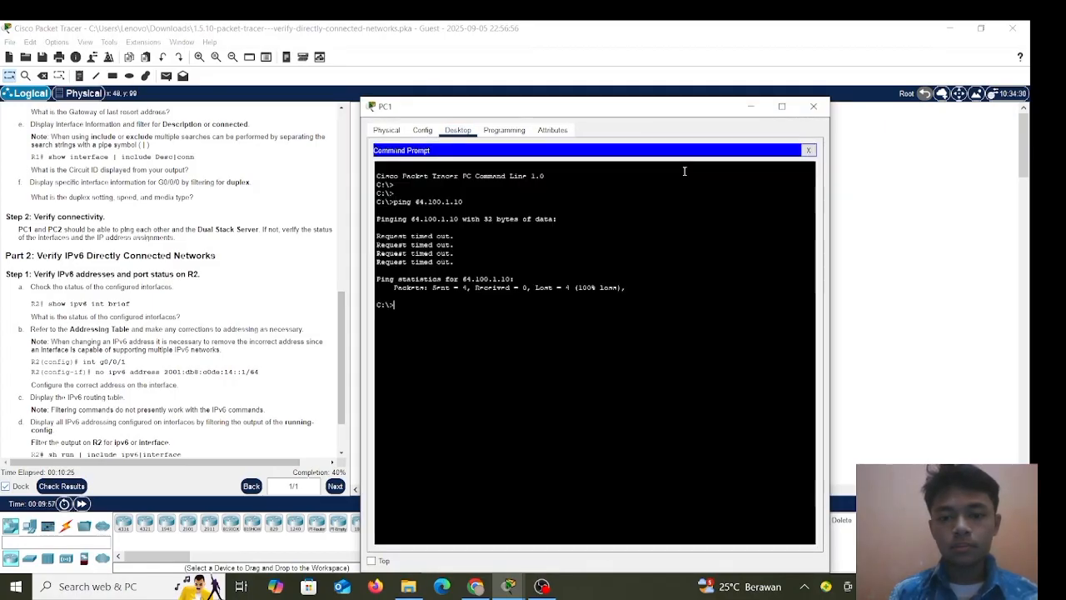
{"action": "left_click_drag", "start_coordinate": [637, 111], "coordinate": [785, 122]}
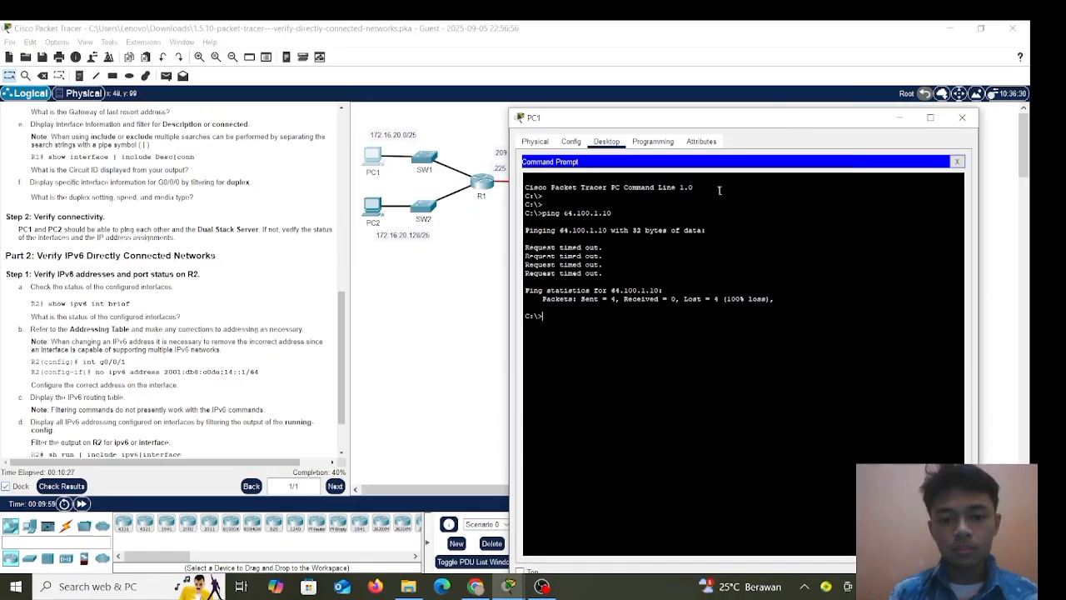
{"action": "type", "text": "pin"}
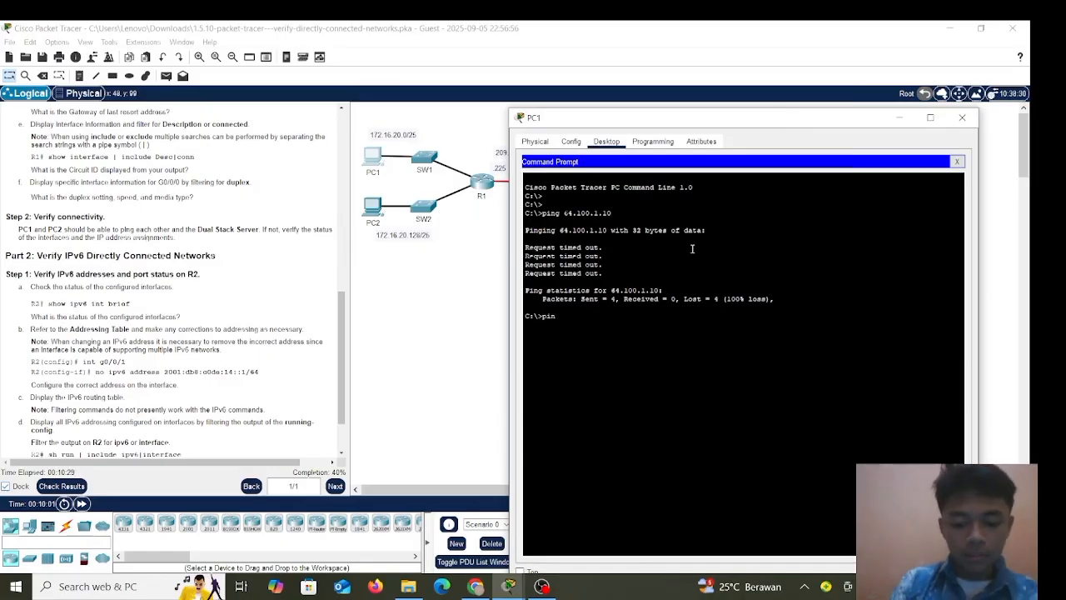
{"action": "type", "text": "g 172"}
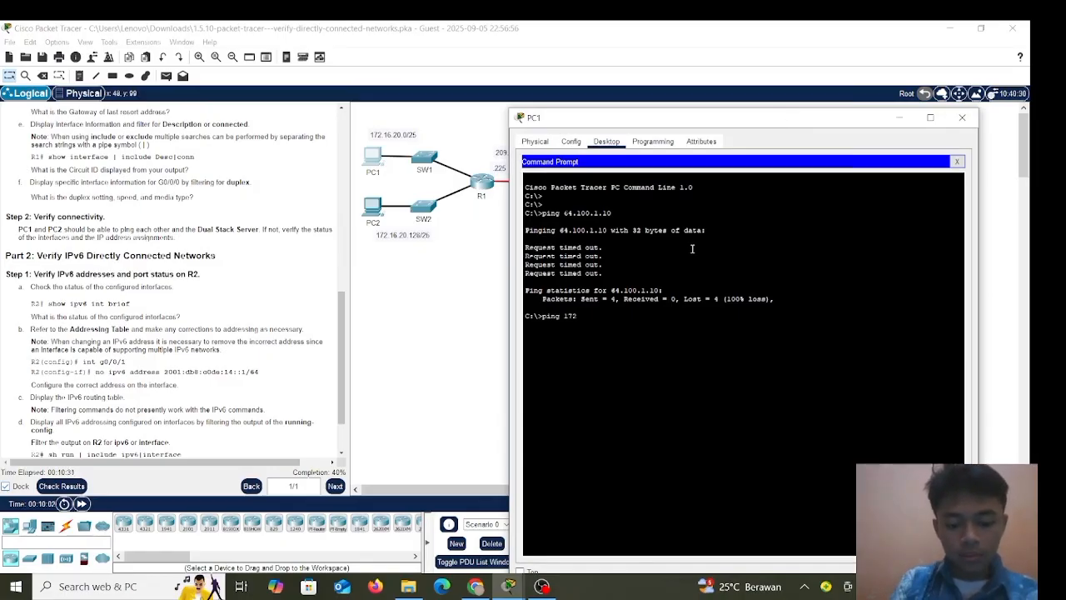
{"action": "type", "text": ".16"}
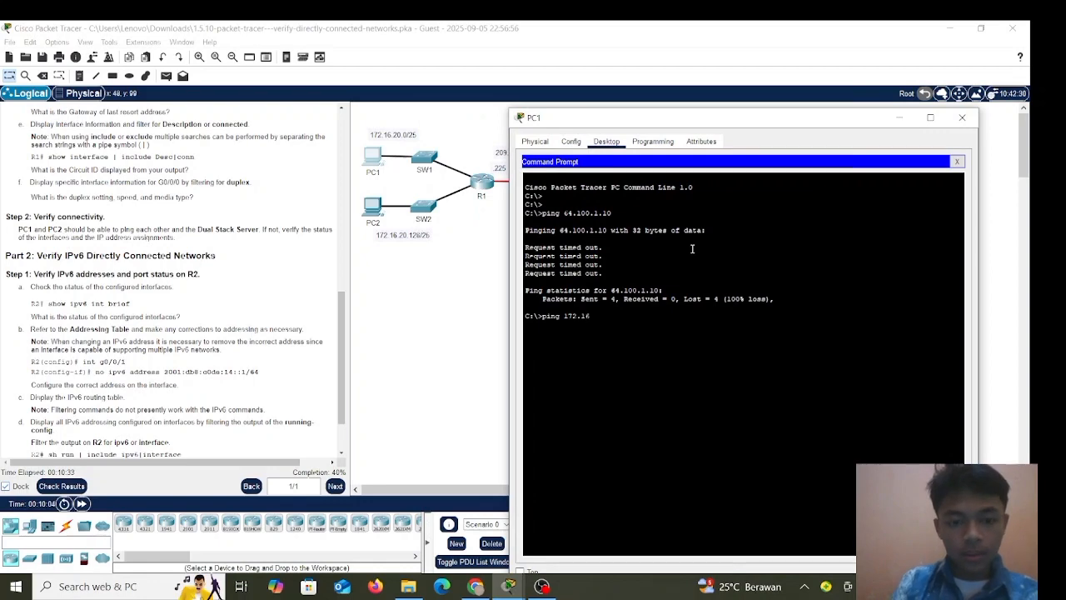
{"action": "type", "text": ".20."}
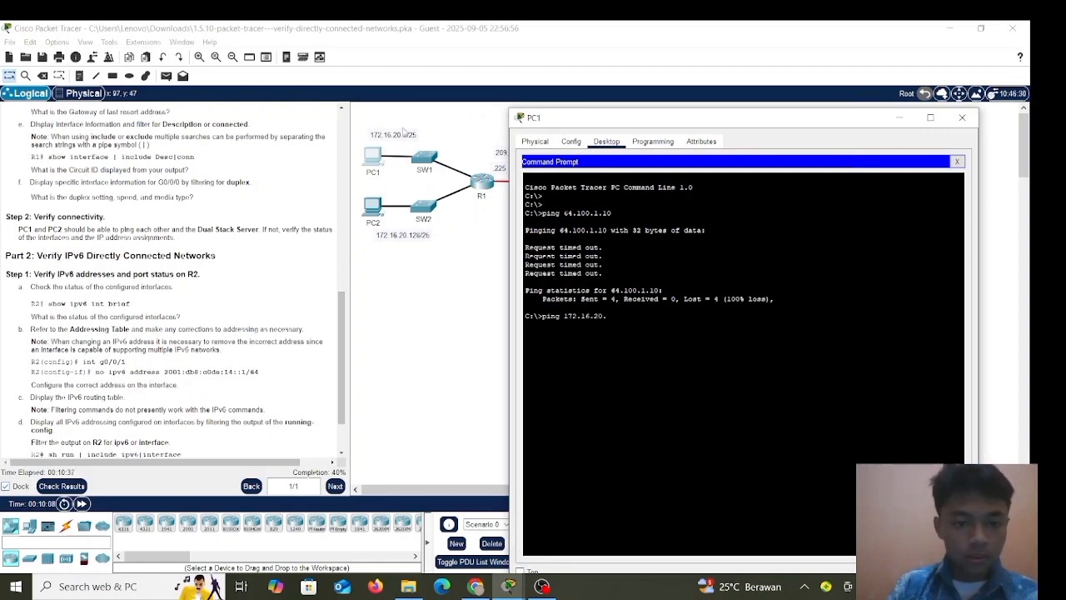
{"action": "scroll", "coordinate": [236, 209], "scroll_direction": "up", "scroll_amount": 10}
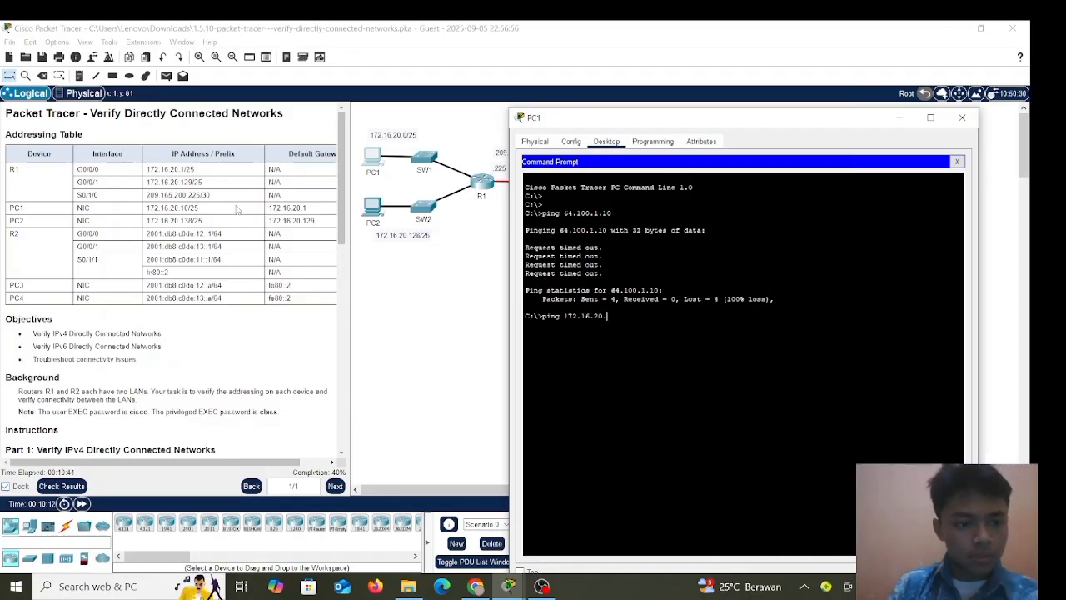
{"action": "scroll", "coordinate": [236, 209], "scroll_direction": "down", "scroll_amount": 2}
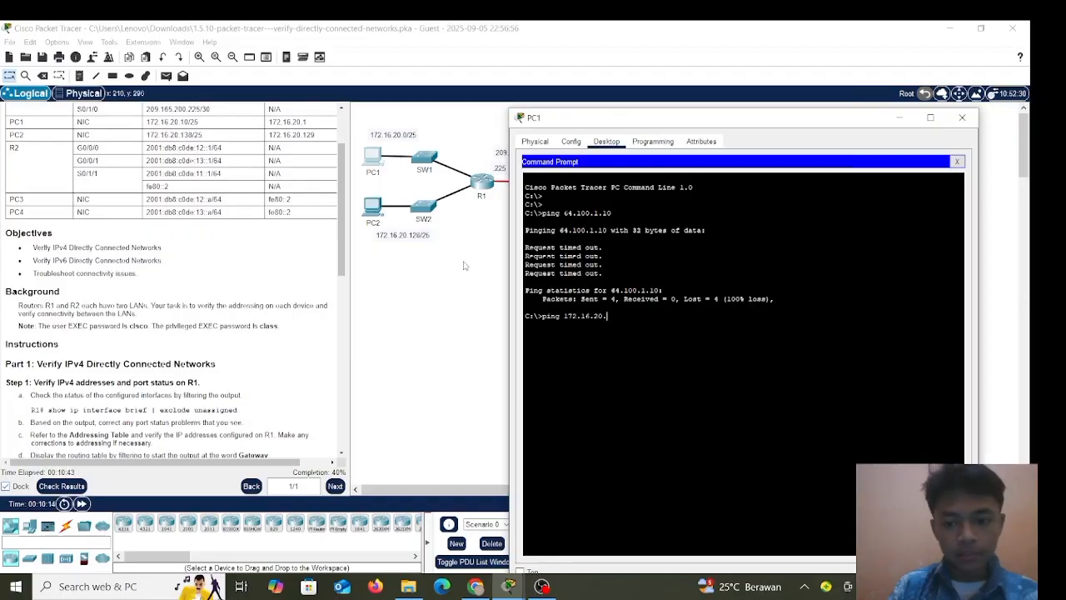
{"action": "type", "text": "138"}
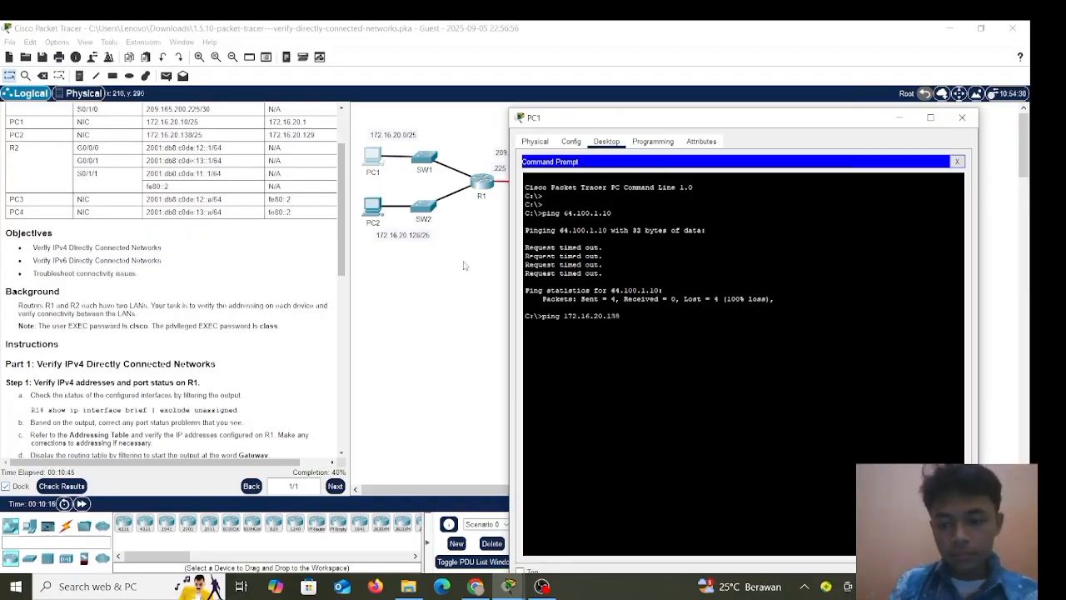
{"action": "key", "text": "Return"}
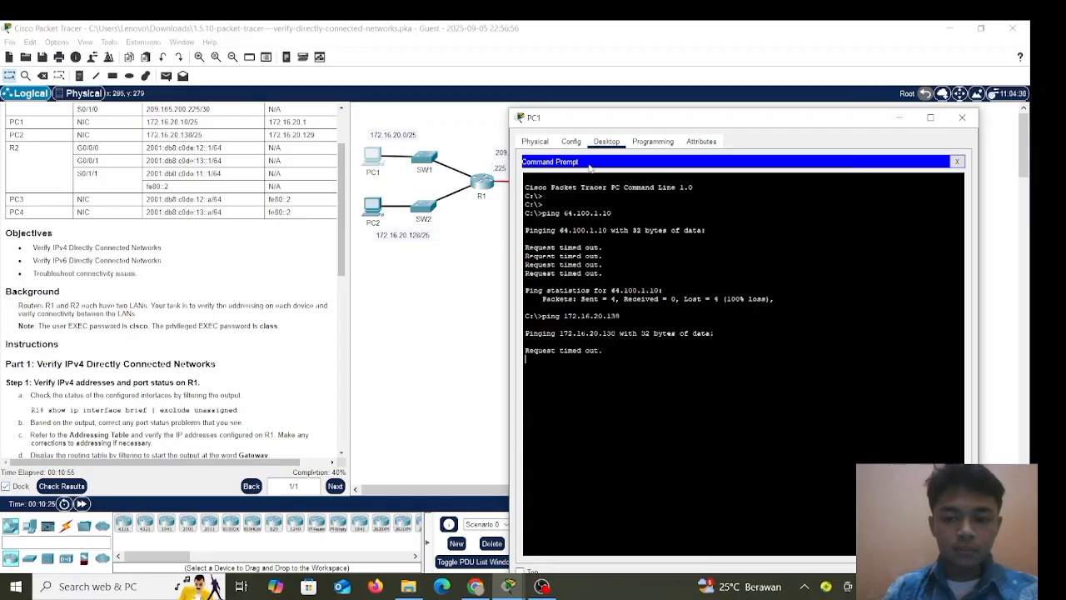
{"action": "left_click_drag", "start_coordinate": [652, 122], "coordinate": [627, 104]}
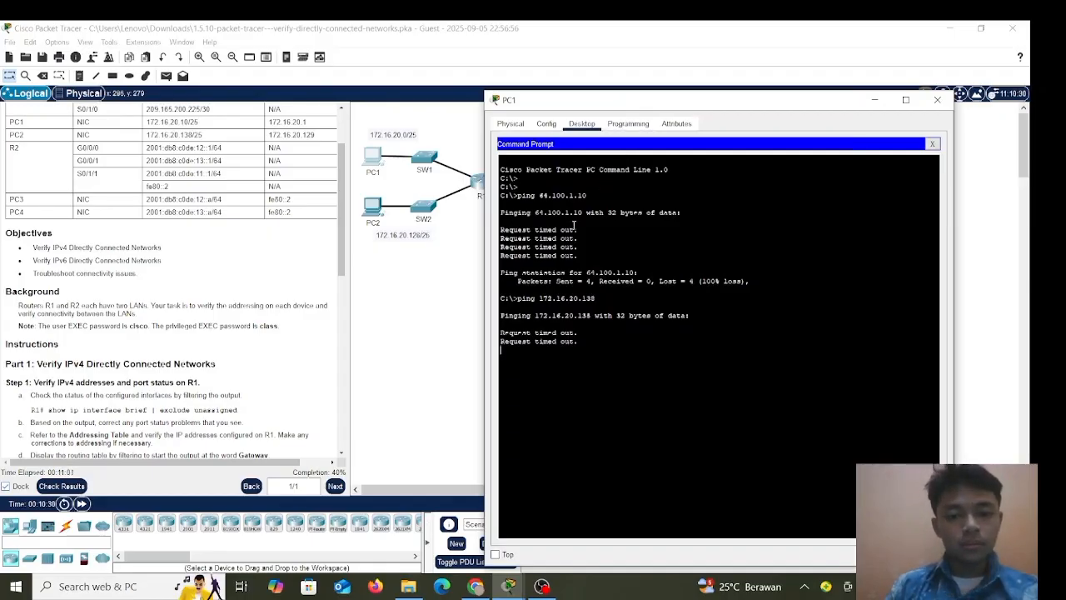
{"action": "scroll", "coordinate": [150, 259], "scroll_direction": "up", "scroll_amount": 3}
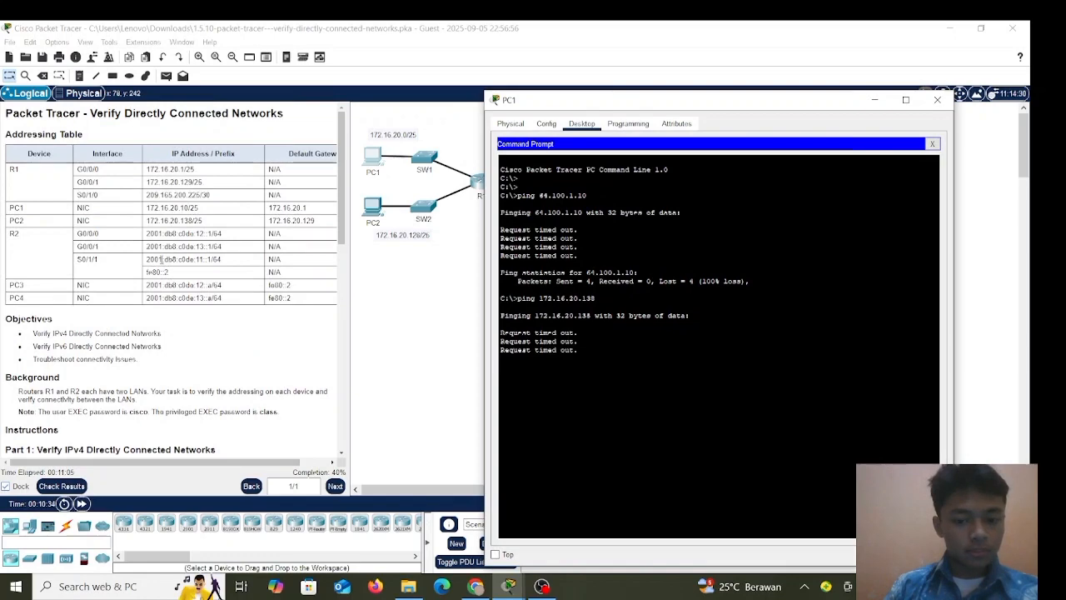
{"action": "left_click", "coordinate": [936, 102]}
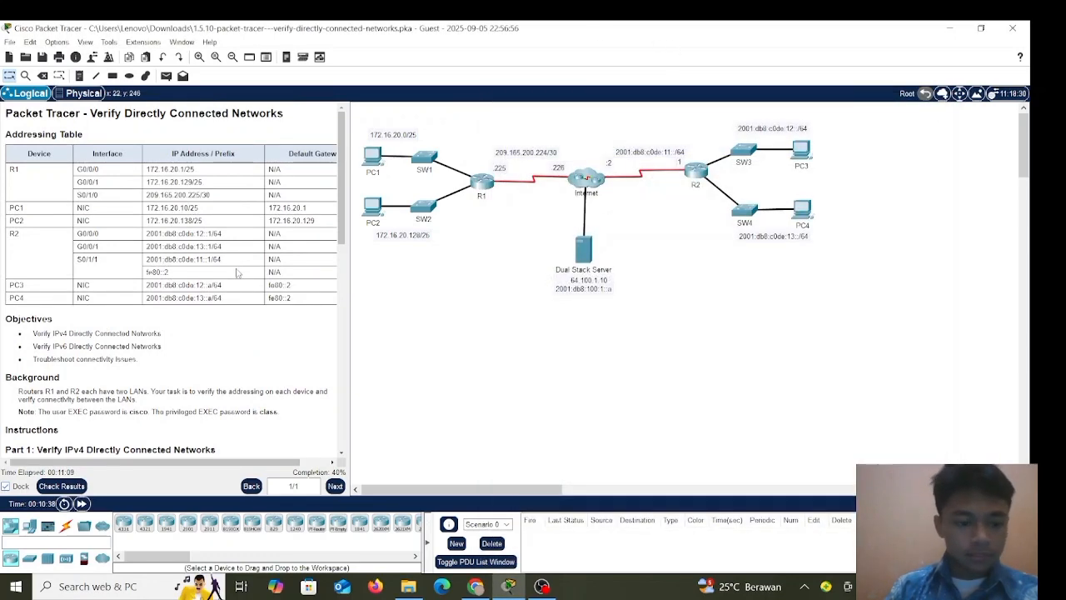
Scroll the instructions to Part 2 Step 1 and open R2's device window.
{"action": "scroll", "coordinate": [106, 314], "scroll_direction": "down", "scroll_amount": 12}
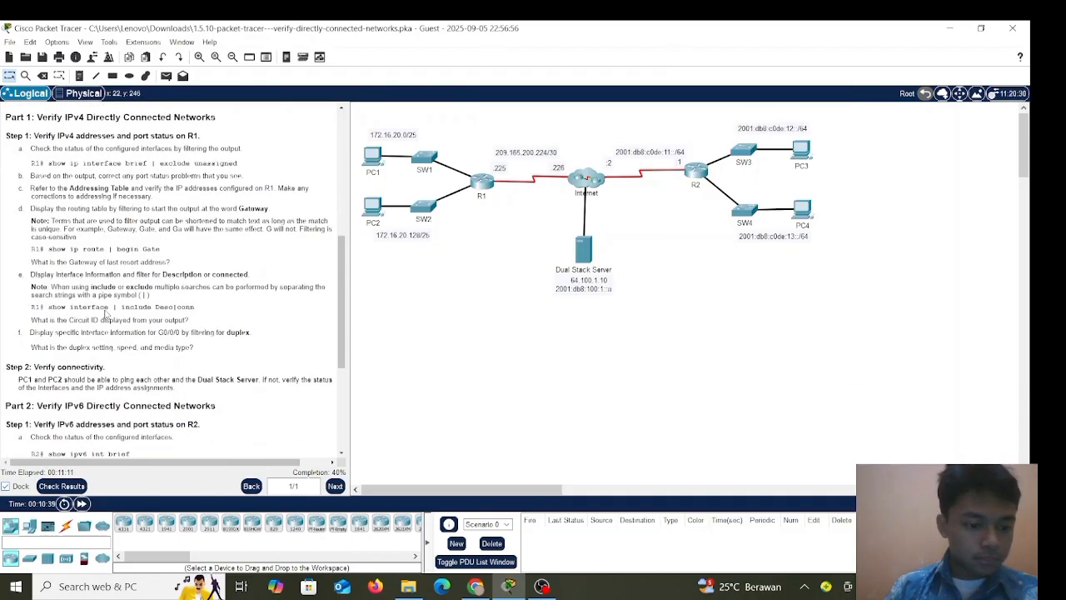
{"action": "scroll", "coordinate": [106, 314], "scroll_direction": "down", "scroll_amount": 1}
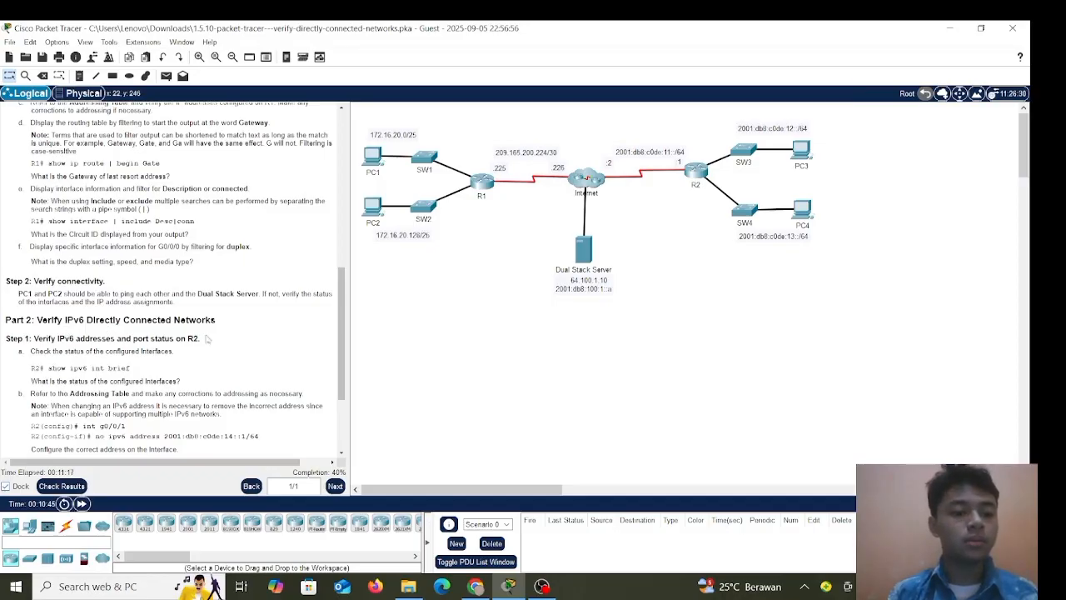
{"action": "scroll", "coordinate": [208, 338], "scroll_direction": "down", "scroll_amount": 3}
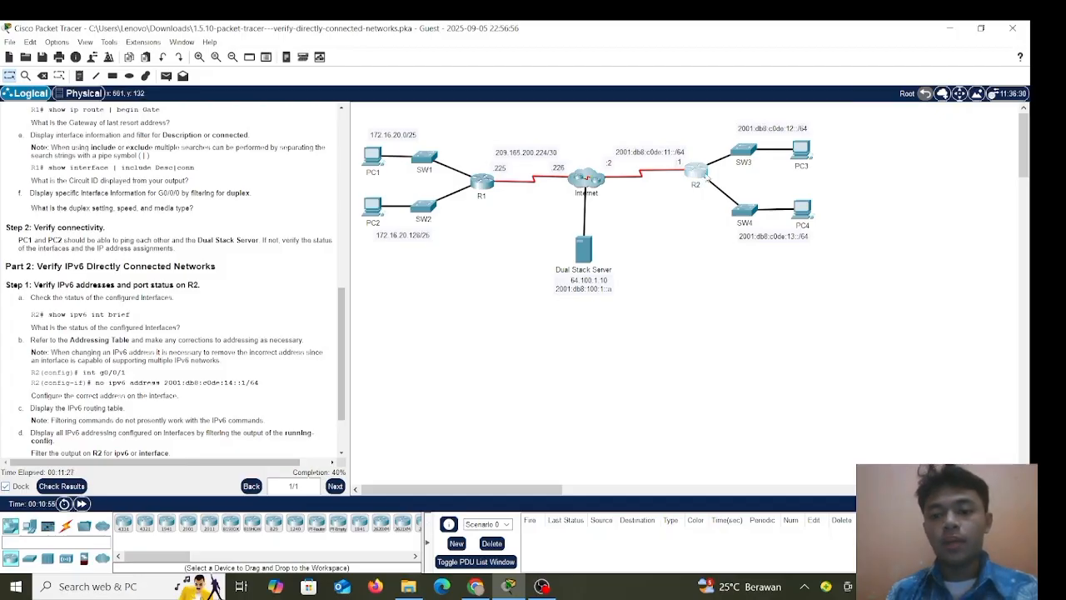
{"action": "left_click", "coordinate": [705, 174]}
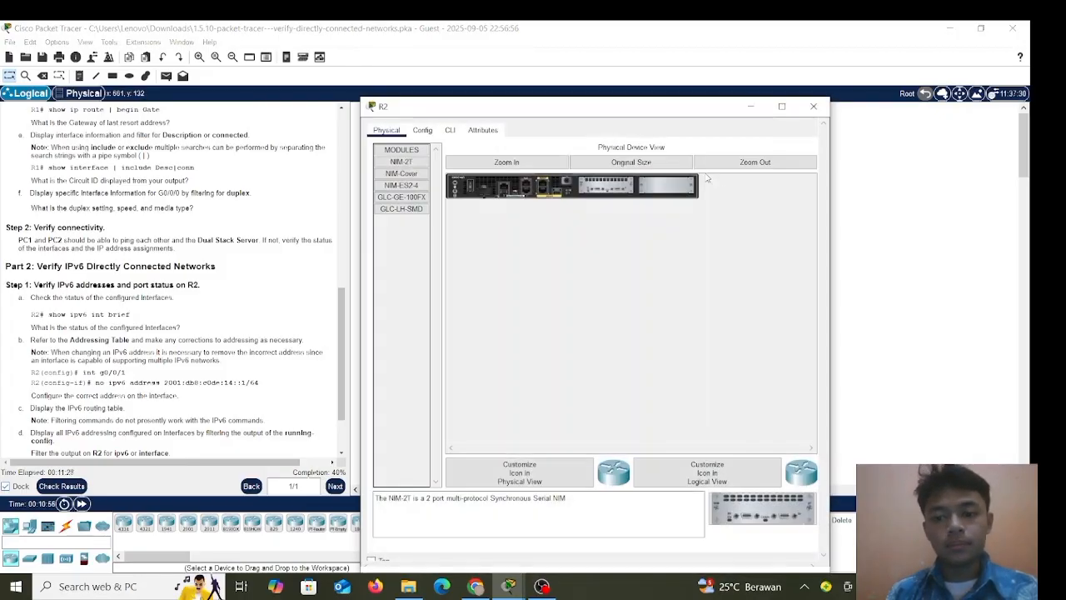
Open R2's CLI, log in, and enter privileged EXEC mode with enable.
{"action": "left_click", "coordinate": [450, 132]}
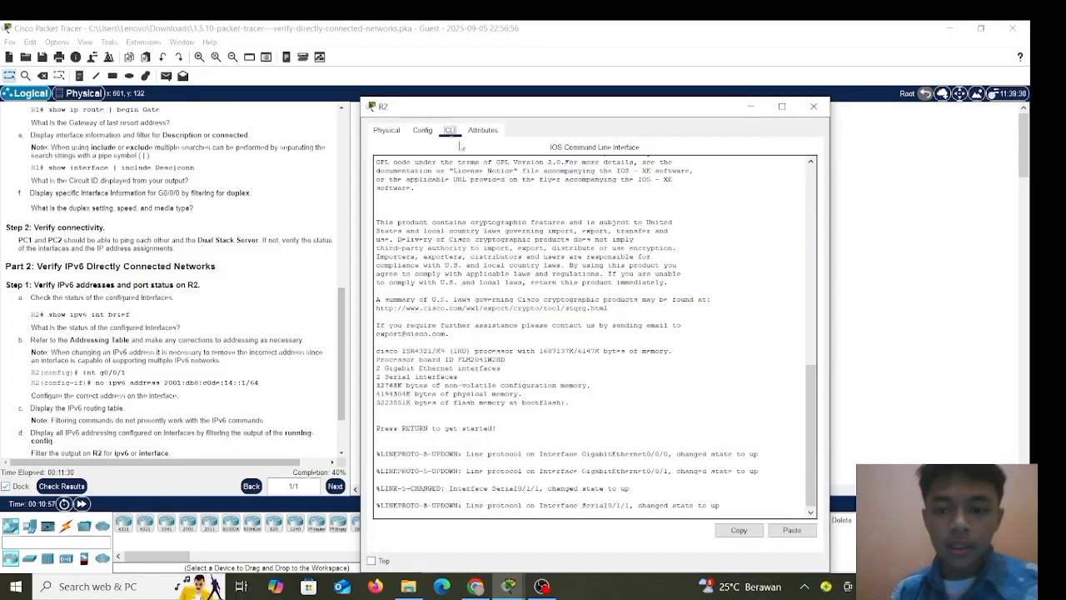
{"action": "left_click", "coordinate": [811, 357]}
{"action": "key", "text": "Return"}
{"action": "key", "text": "Return"}
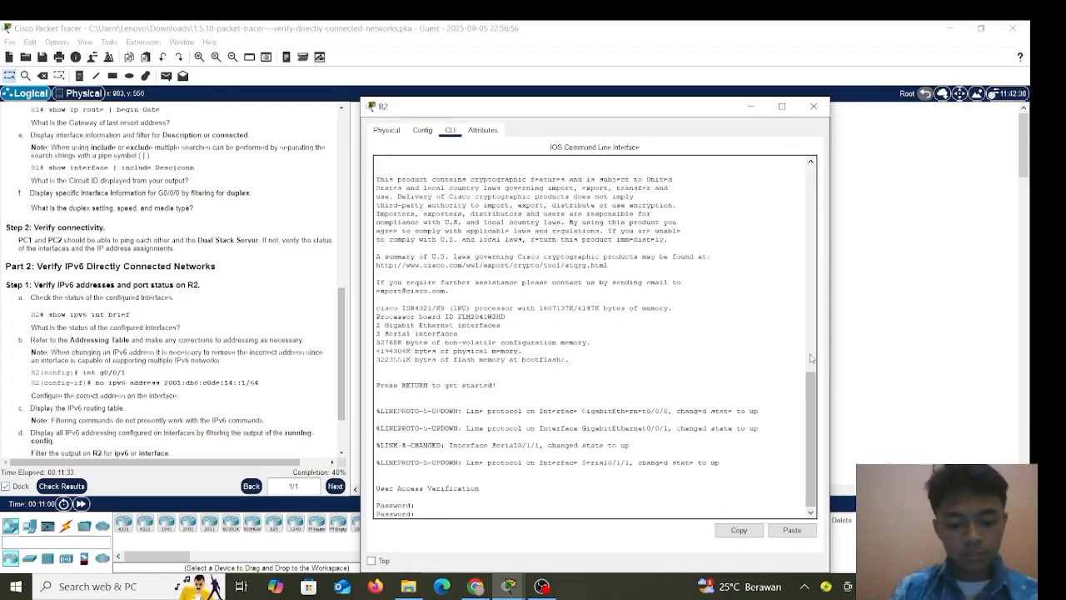
{"action": "key", "text": "Return"}
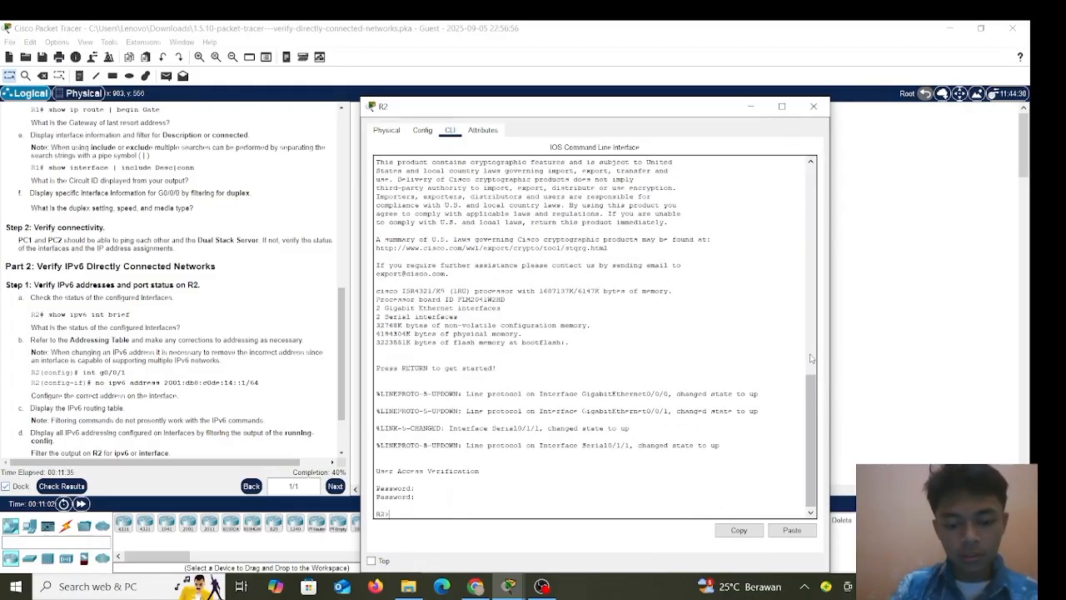
{"action": "type", "text": "en"}
{"action": "key", "text": "Tab"}
{"action": "key", "text": "Return"}
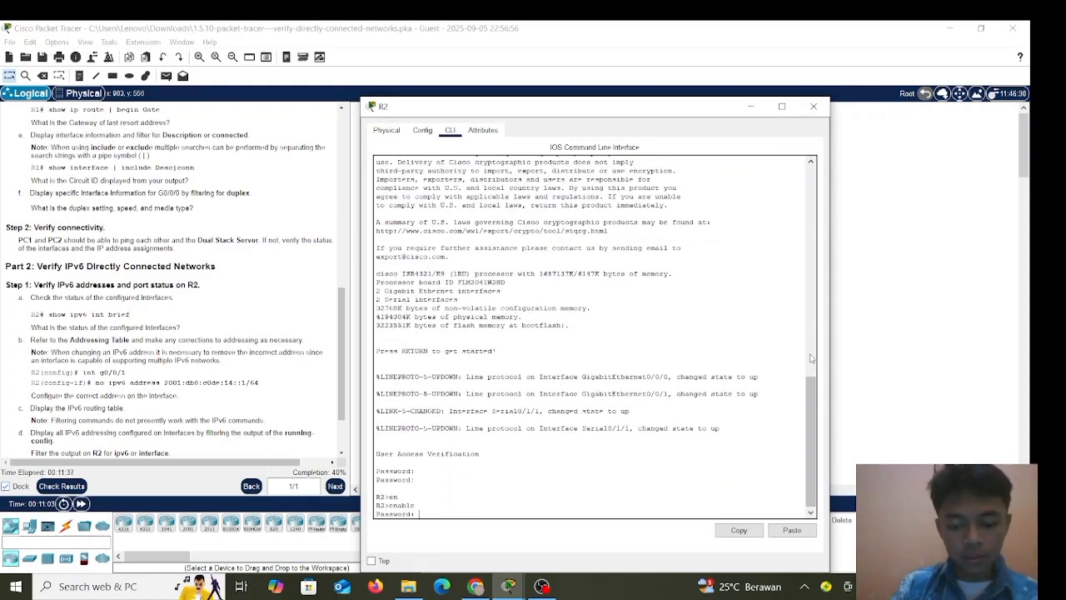
{"action": "key", "text": "Return"}
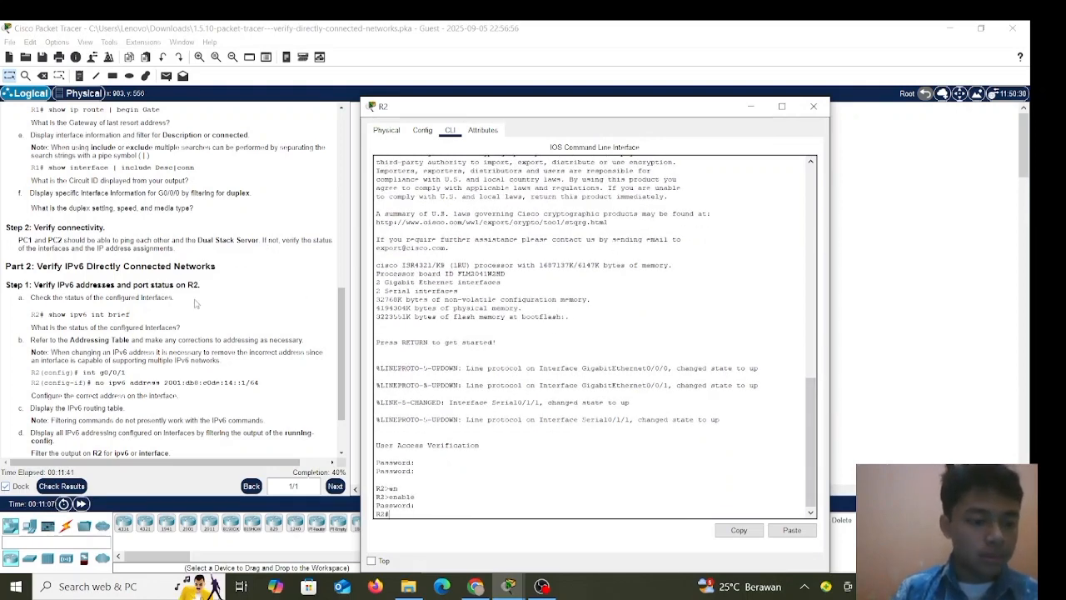
{"action": "scroll", "coordinate": [197, 304], "scroll_direction": "down", "scroll_amount": 1}
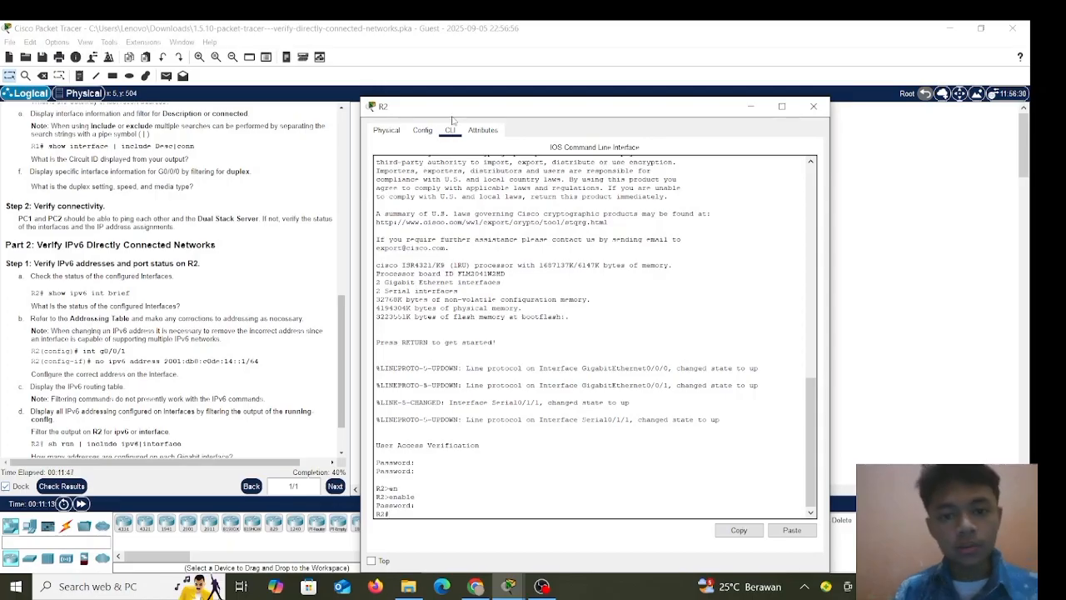
Run 'show ipv6 interface brief' on R2 to list interface IPv6 addresses and status.
{"action": "left_click_drag", "start_coordinate": [466, 110], "coordinate": [500, 94]}
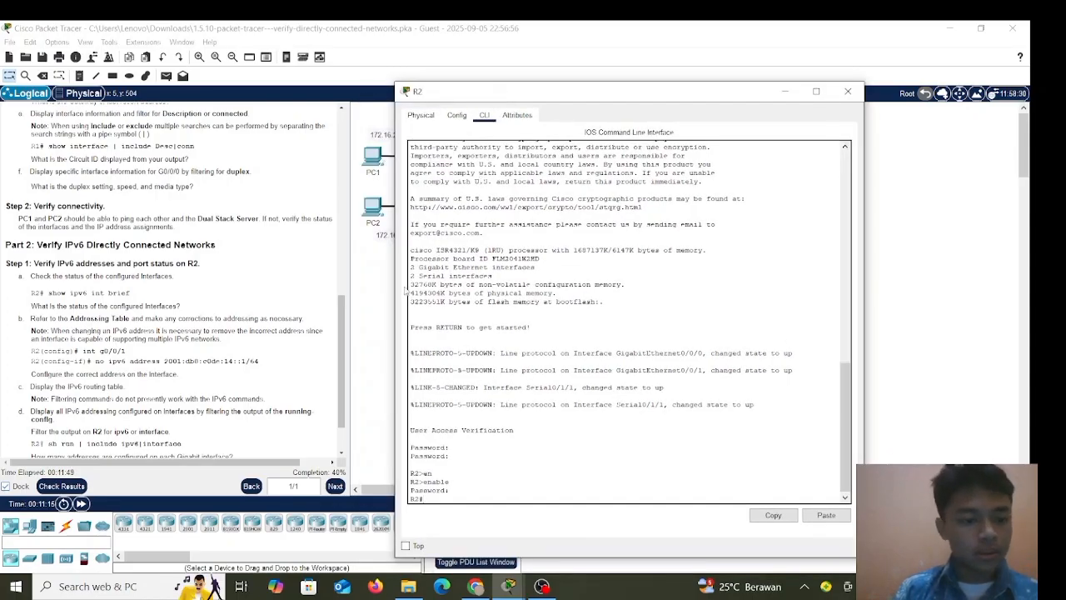
{"action": "type", "text": "sho"}
{"action": "key", "text": "Tab"}
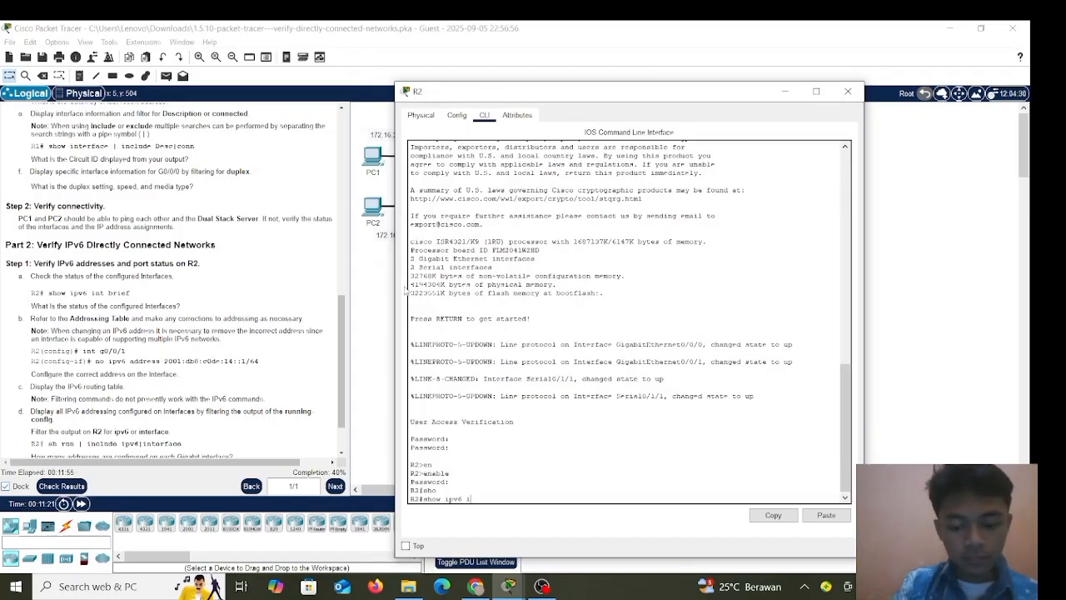
{"action": "type", "text": "ipv6 int"}
{"action": "key", "text": "Tab"}
{"action": "type", "text": "b"}
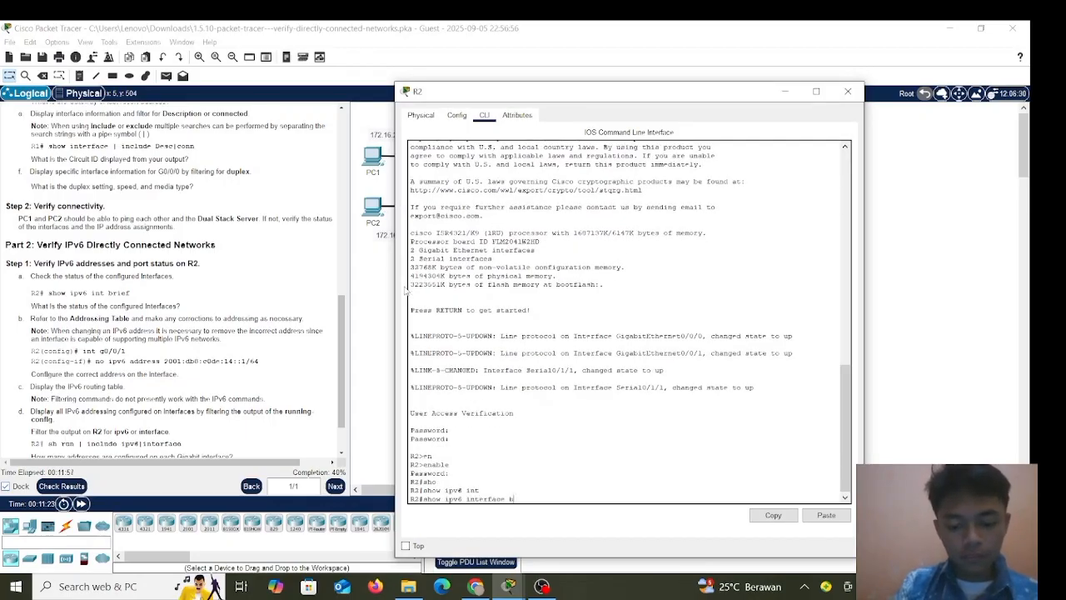
{"action": "type", "text": "r"}
{"action": "key", "text": "Tab"}
{"action": "key", "text": "Return"}
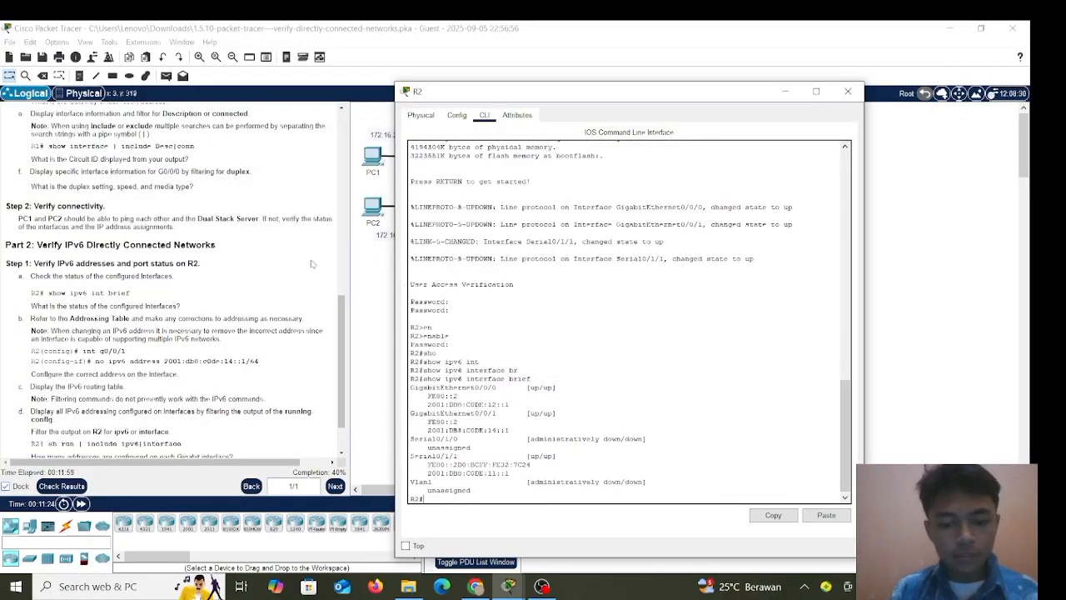
{"action": "scroll", "coordinate": [231, 311], "scroll_direction": "down", "scroll_amount": 1}
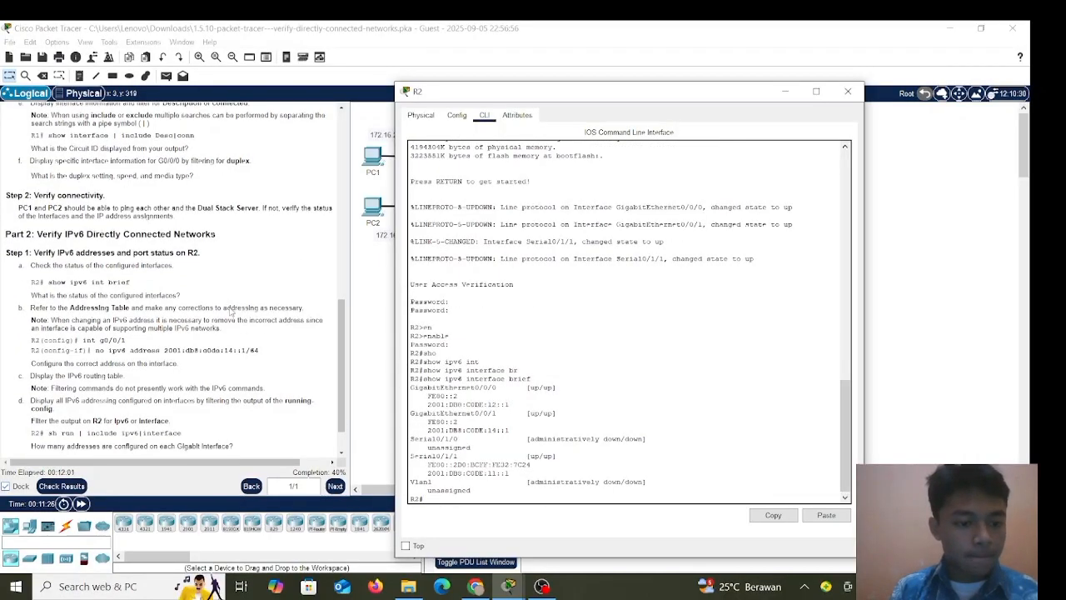
{"action": "scroll", "coordinate": [231, 310], "scroll_direction": "down", "scroll_amount": 1}
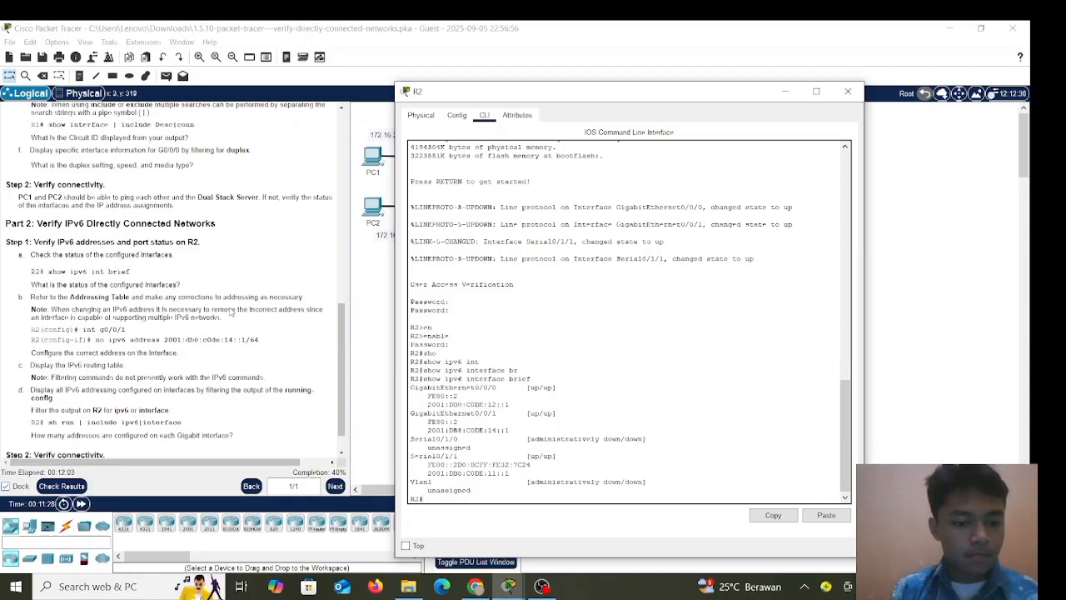
{"action": "scroll", "coordinate": [230, 313], "scroll_direction": "down", "scroll_amount": 3}
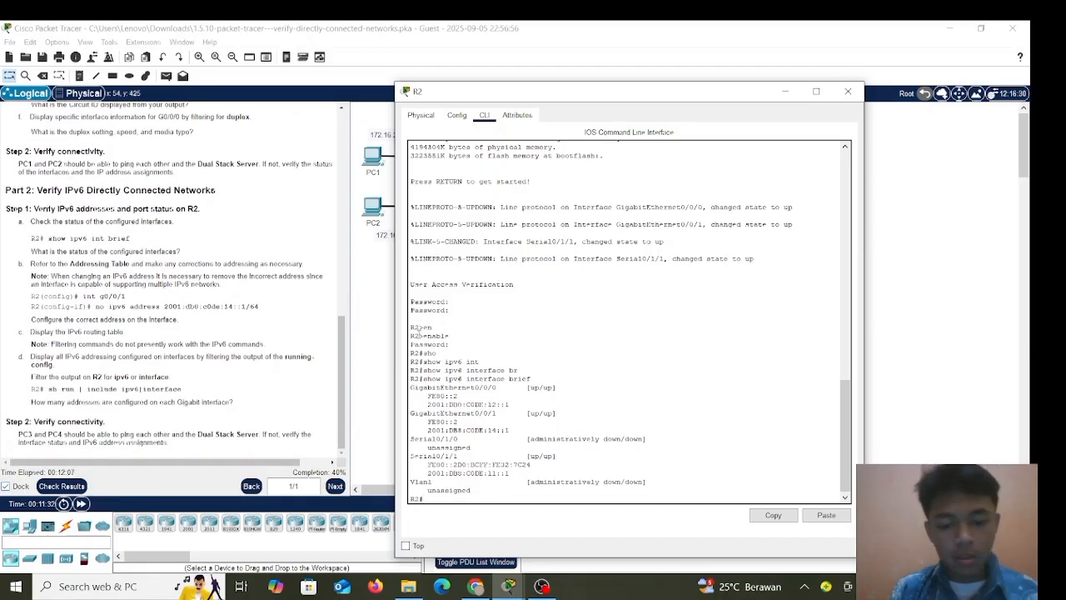
Scroll the instructions up to the Addressing Table to compare with R2's G0/0/1 address.
{"action": "scroll", "coordinate": [218, 230], "scroll_direction": "up", "scroll_amount": 10}
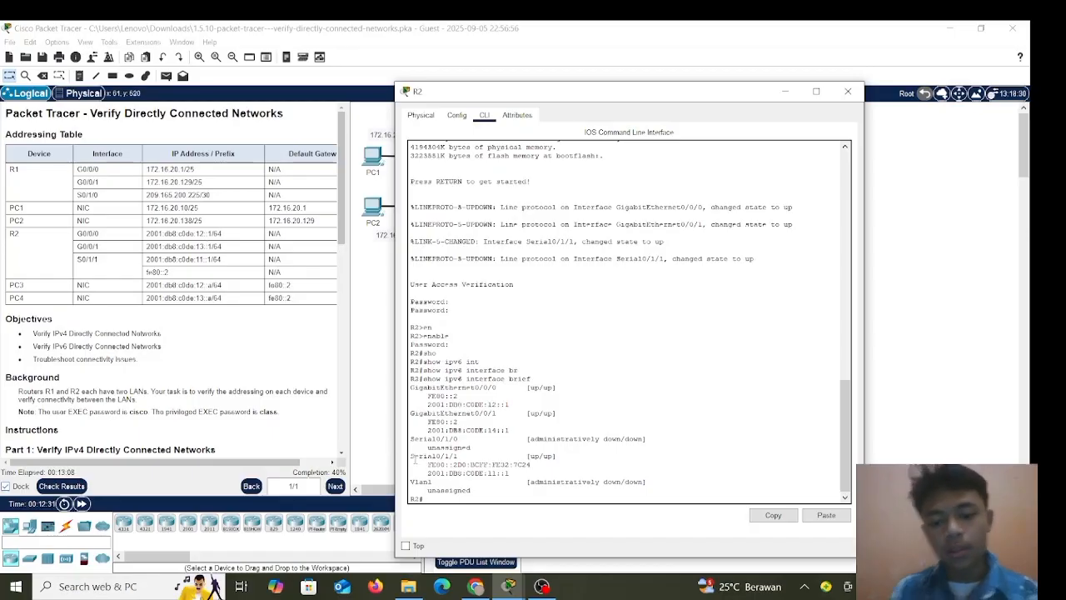
{"action": "scroll", "coordinate": [448, 454], "scroll_direction": "down", "scroll_amount": 1}
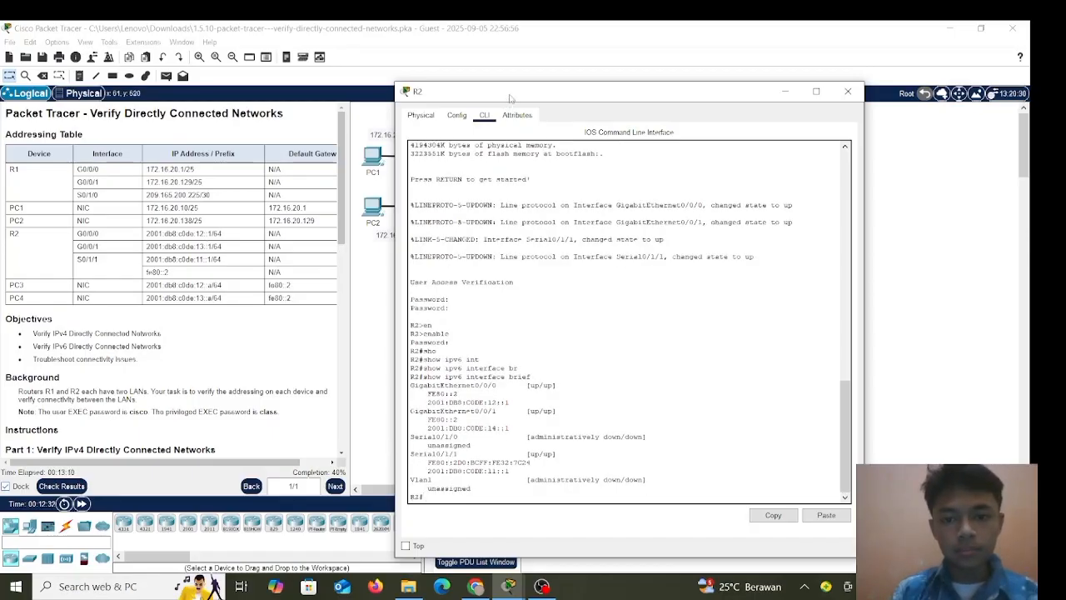
Enter global configuration on R2 and select interface g0/0/1.
{"action": "left_click_drag", "start_coordinate": [506, 100], "coordinate": [533, 81]}
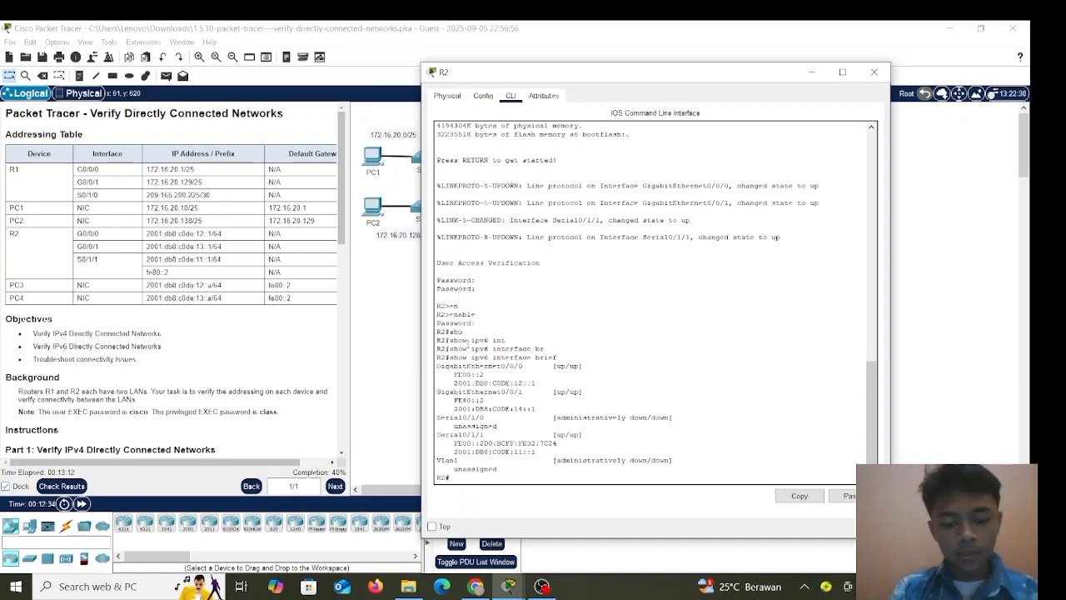
{"action": "type", "text": "conf t"}
{"action": "key", "text": "Tab"}
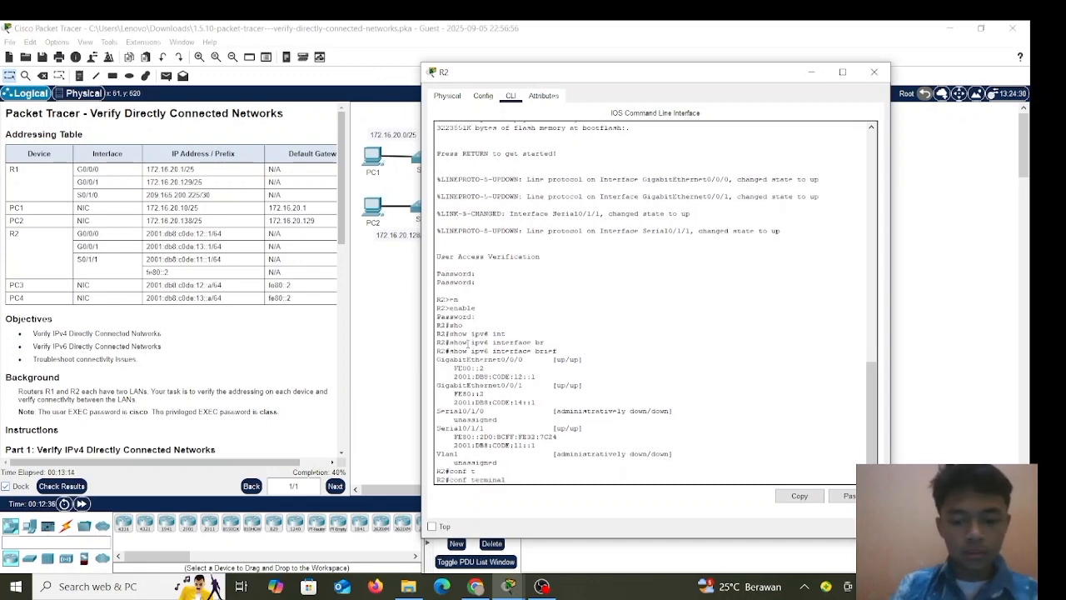
{"action": "key", "text": "Return"}
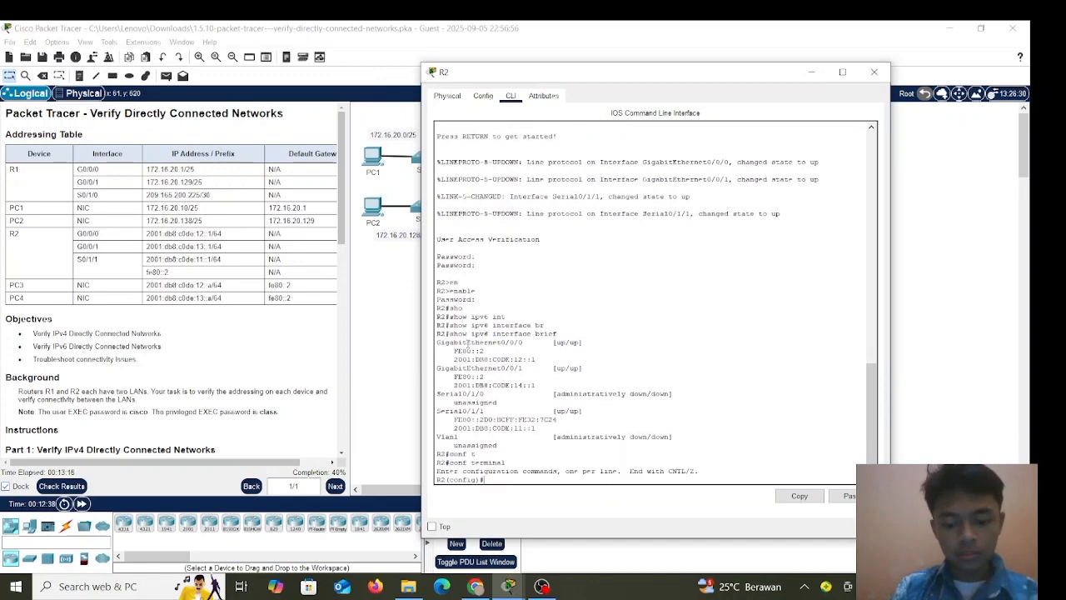
{"action": "type", "text": "int"}
{"action": "key", "text": "Tab"}
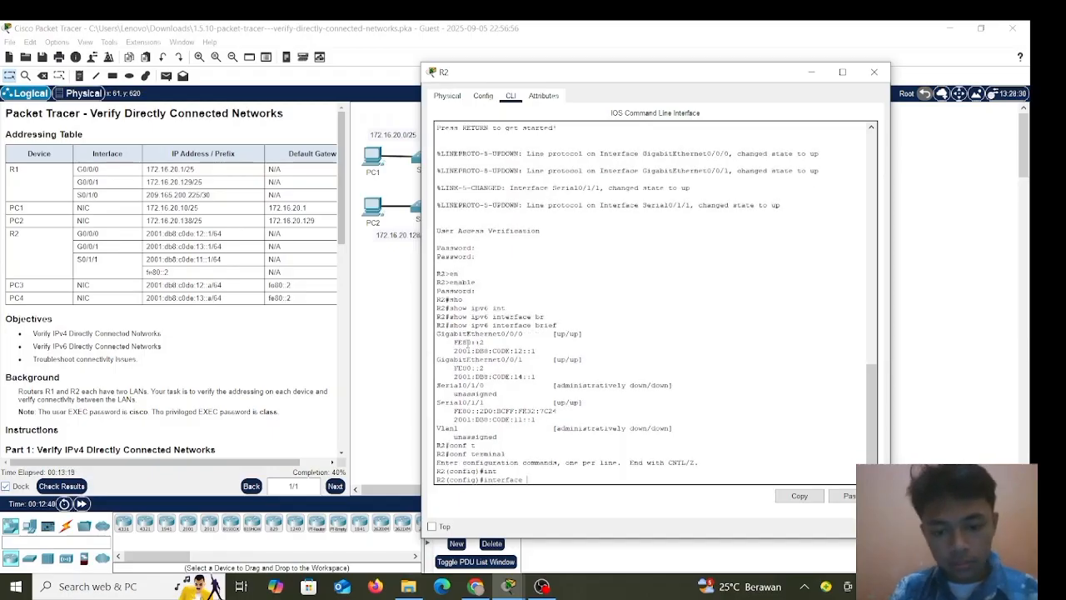
{"action": "type", "text": "g0"}
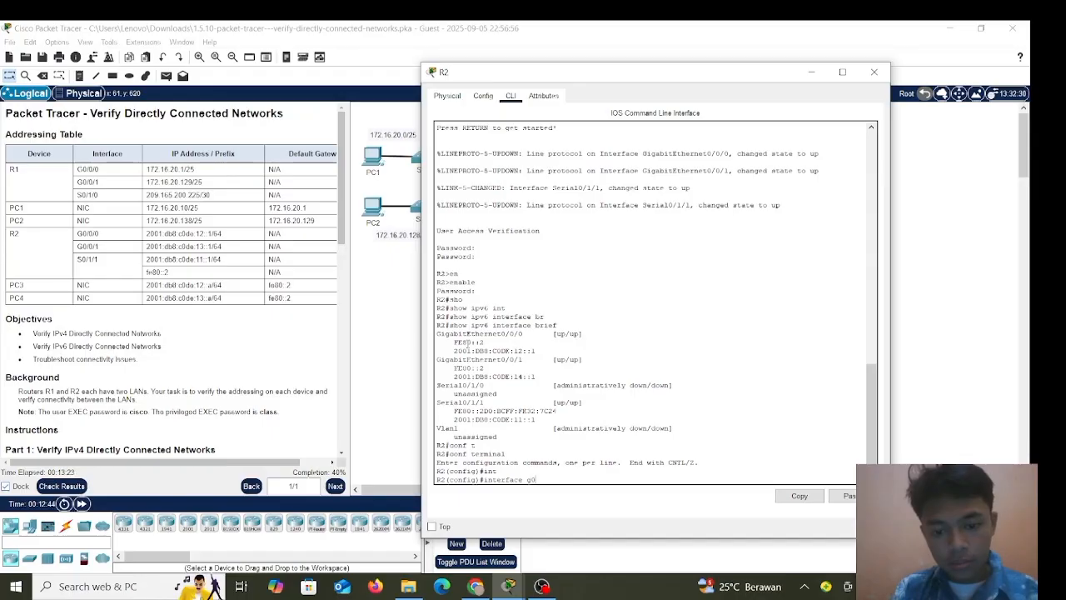
{"action": "type", "text": "/0"}
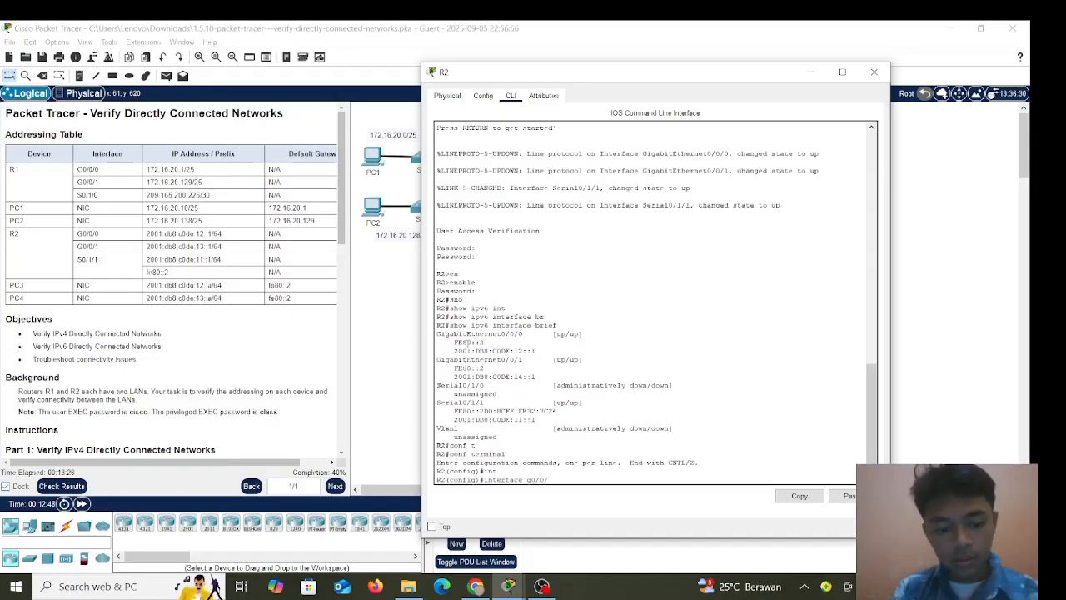
{"action": "type", "text": "/1"}
{"action": "key", "text": "Return"}
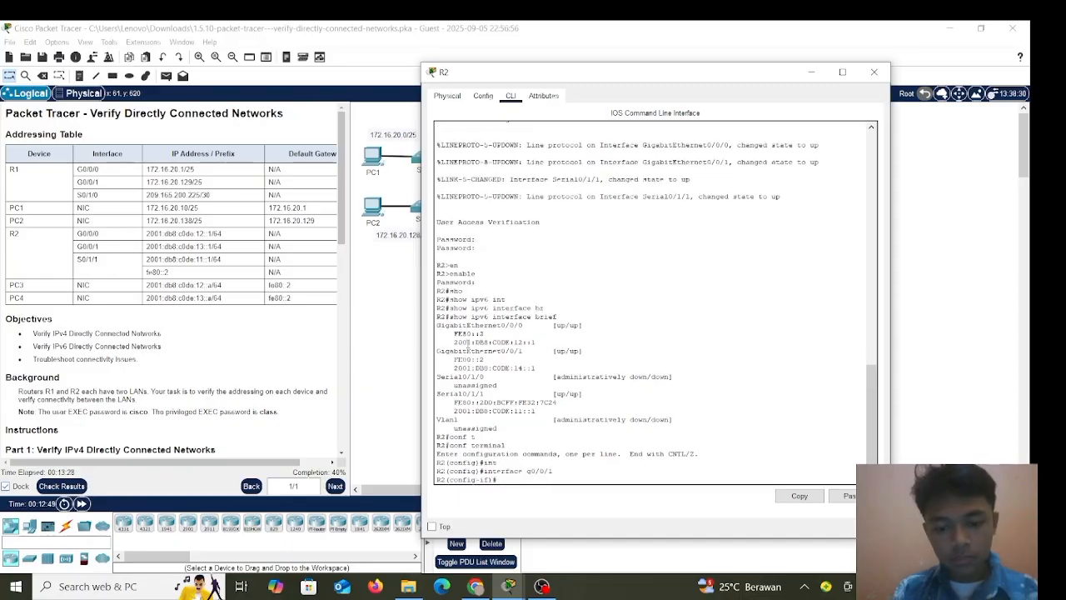
Assign ipv6 address 2001:db8:c0de:13::1/64 to G0/0/1, copied from the Addressing Table.
{"action": "type", "text": "ipv6"}
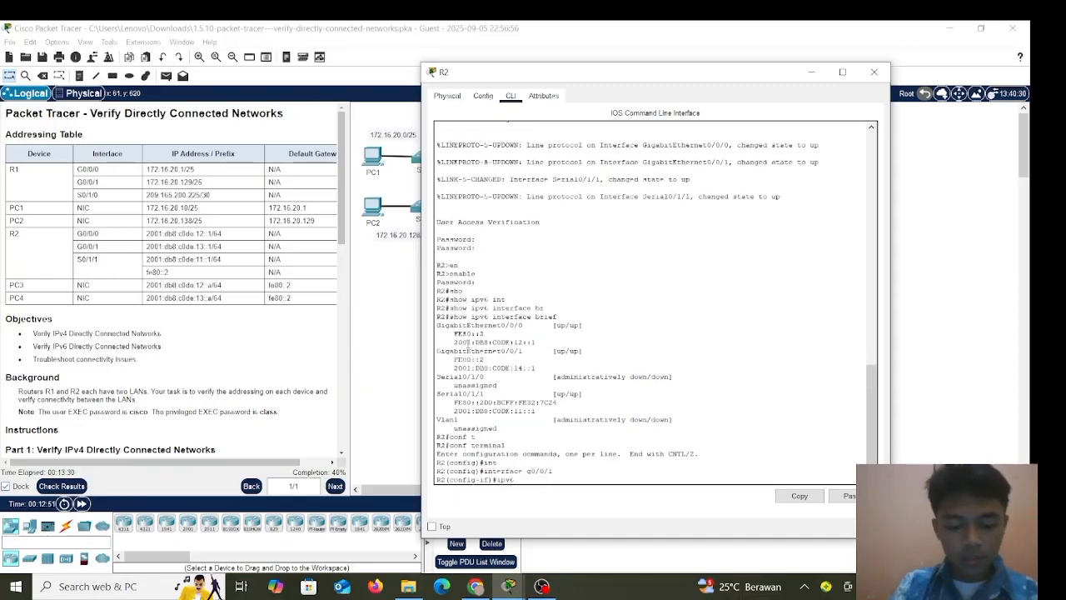
{"action": "type", "text": " add"}
{"action": "key", "text": "Tab"}
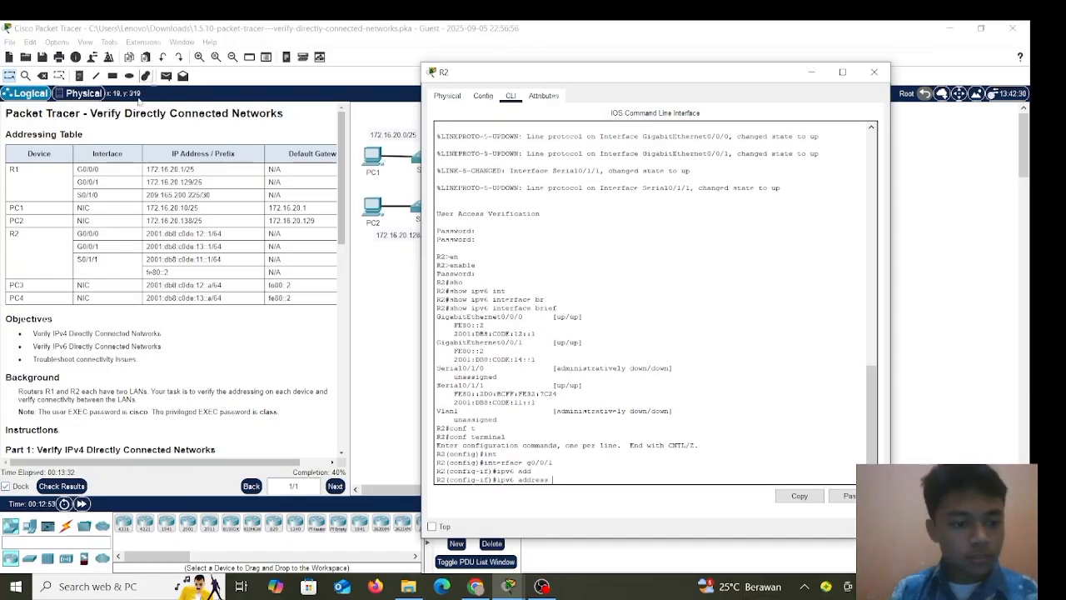
{"action": "left_click", "coordinate": [147, 247]}
{"action": "left_click_drag", "start_coordinate": [146, 247], "coordinate": [224, 257]}
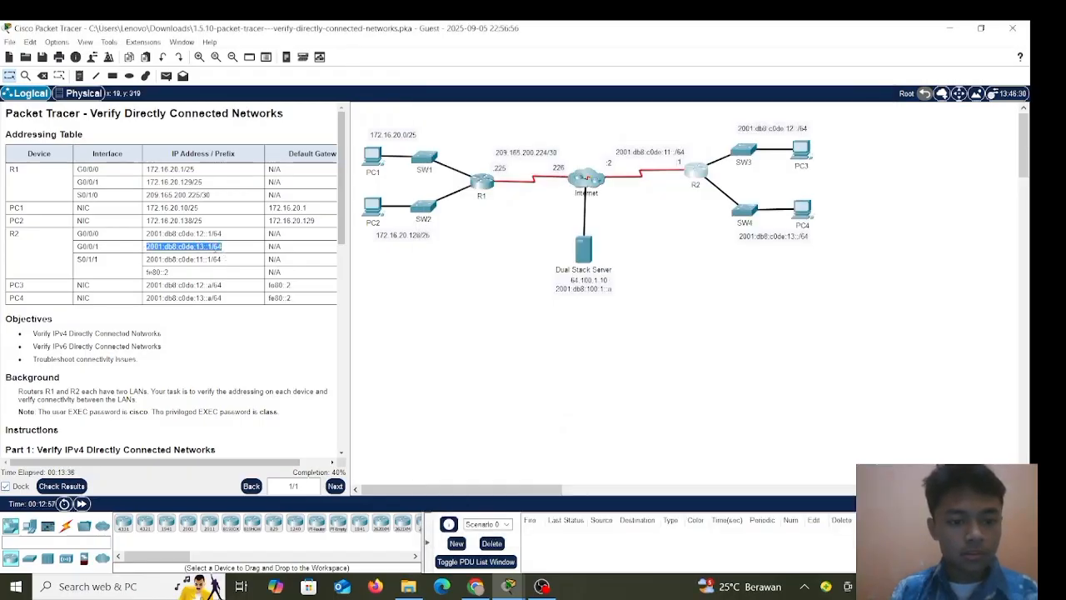
{"action": "right_click", "coordinate": [222, 251]}
{"action": "left_click", "coordinate": [239, 257]}
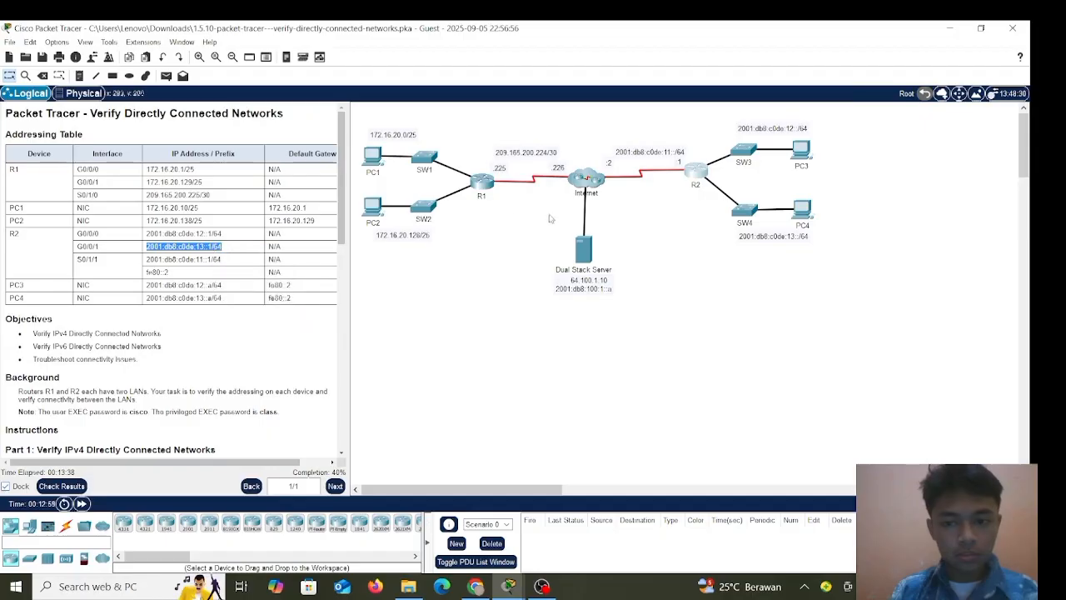
{"action": "left_click", "coordinate": [691, 176]}
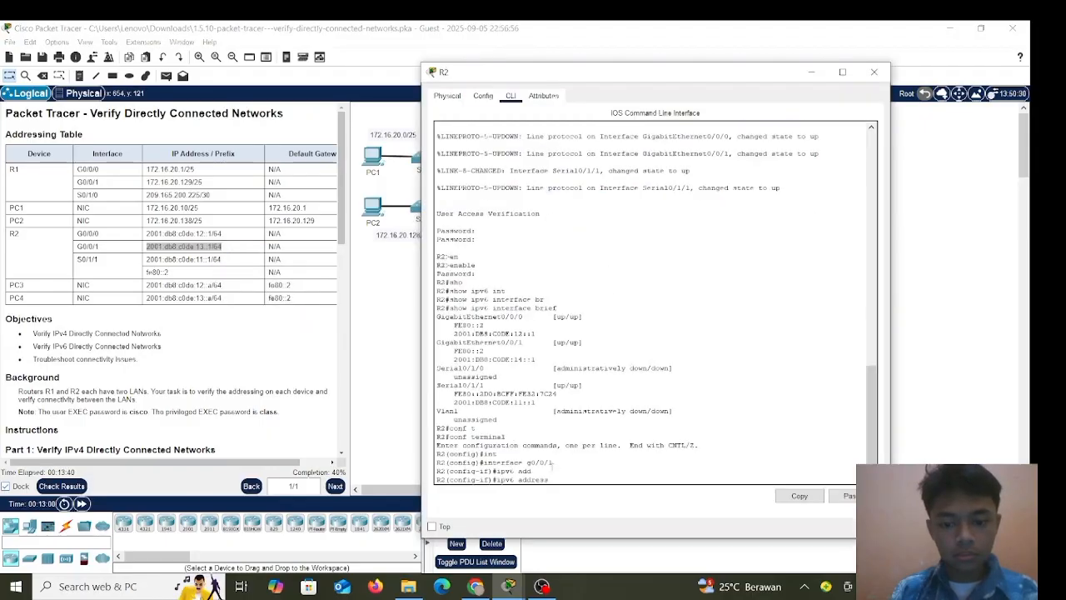
{"action": "right_click", "coordinate": [561, 469]}
{"action": "left_click", "coordinate": [587, 488]}
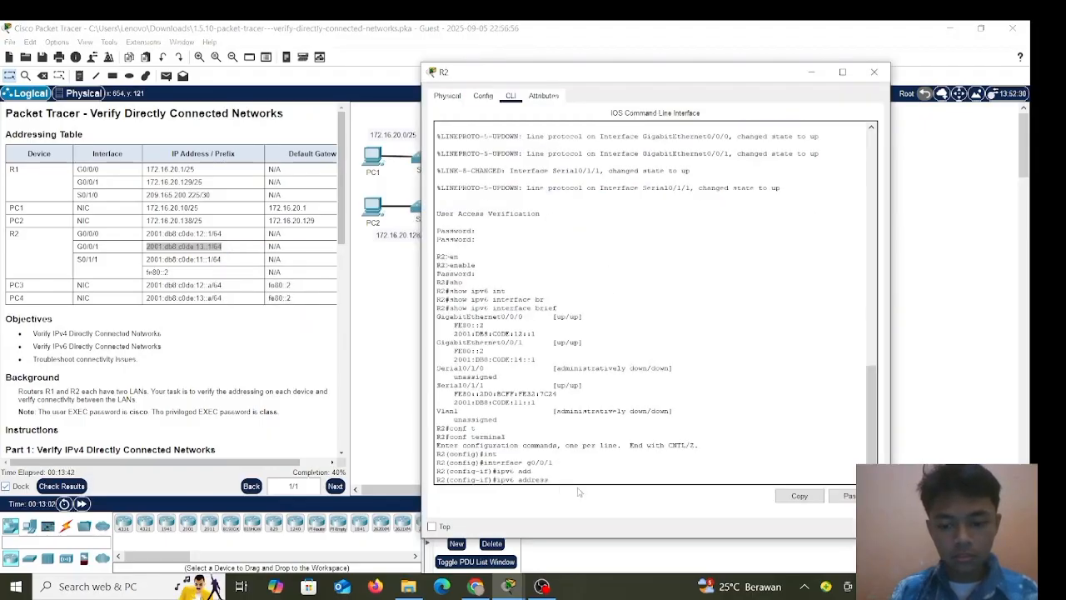
{"action": "key", "text": "Return"}
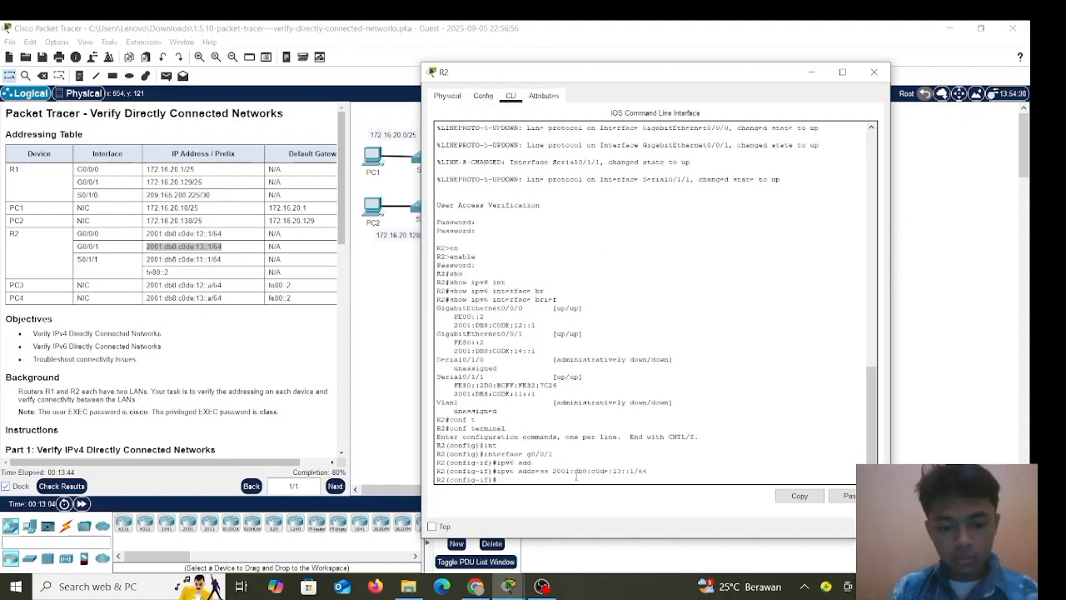
{"action": "key", "text": "Return"}
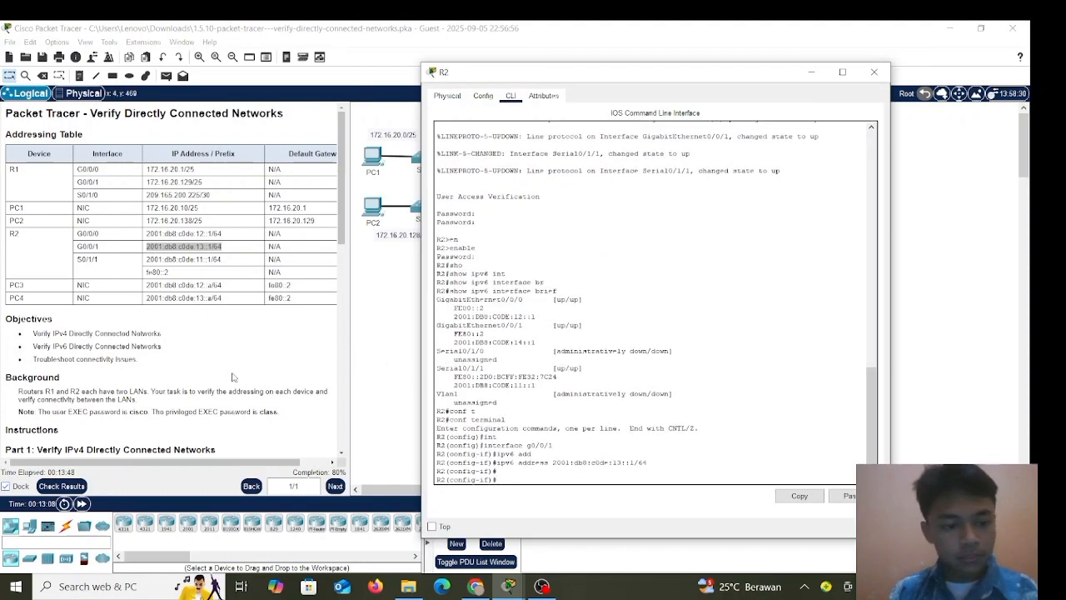
{"action": "scroll", "coordinate": [234, 378], "scroll_direction": "down", "scroll_amount": 3}
{"action": "scroll", "coordinate": [234, 377], "scroll_direction": "down", "scroll_amount": 7}
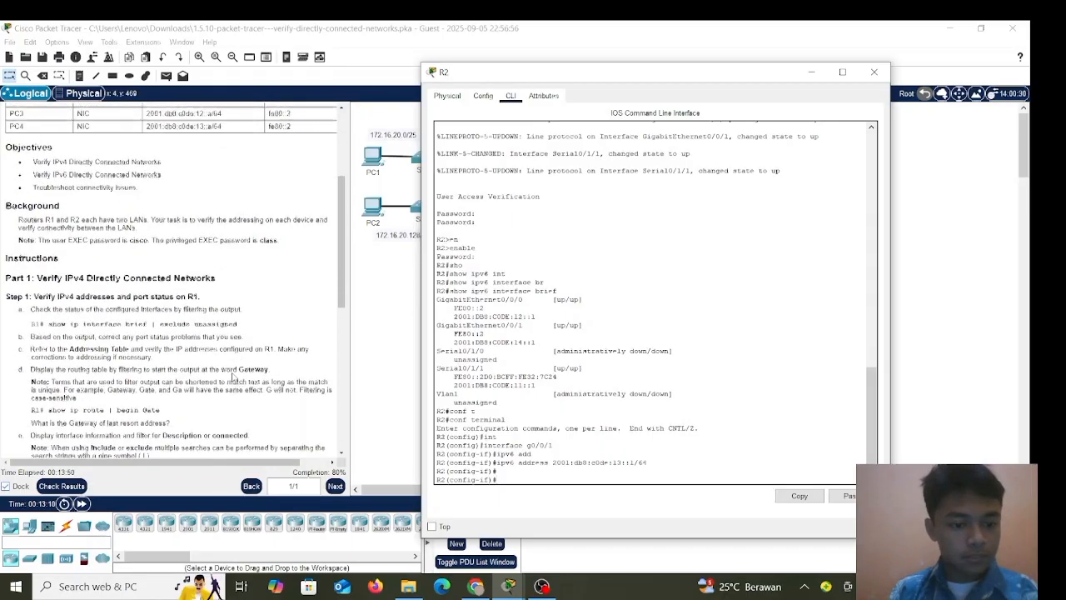
{"action": "scroll", "coordinate": [234, 378], "scroll_direction": "down", "scroll_amount": 1}
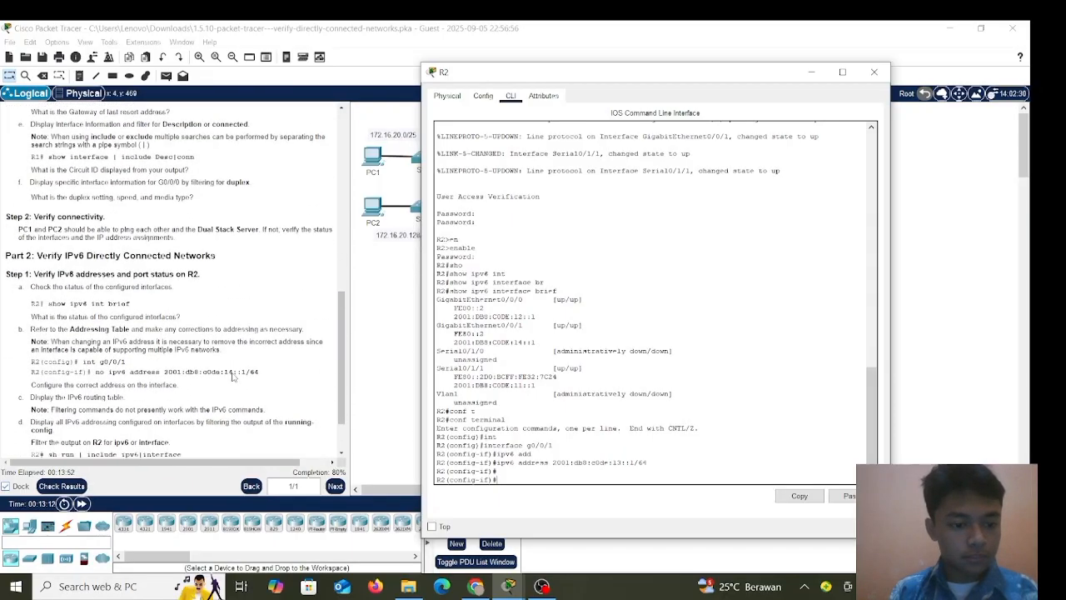
{"action": "scroll", "coordinate": [247, 325], "scroll_direction": "up", "scroll_amount": 12}
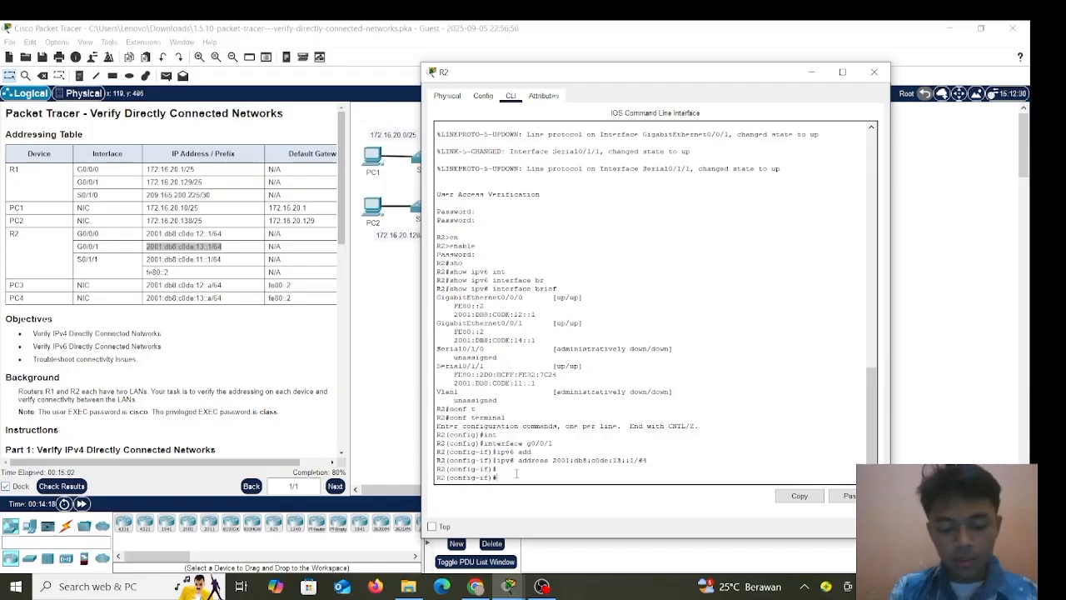
Exit G0/0/1 configuration and switch R2 to configuring serial interface s0/1/1.
{"action": "type", "text": "xit"}
{"action": "key", "text": "Return"}
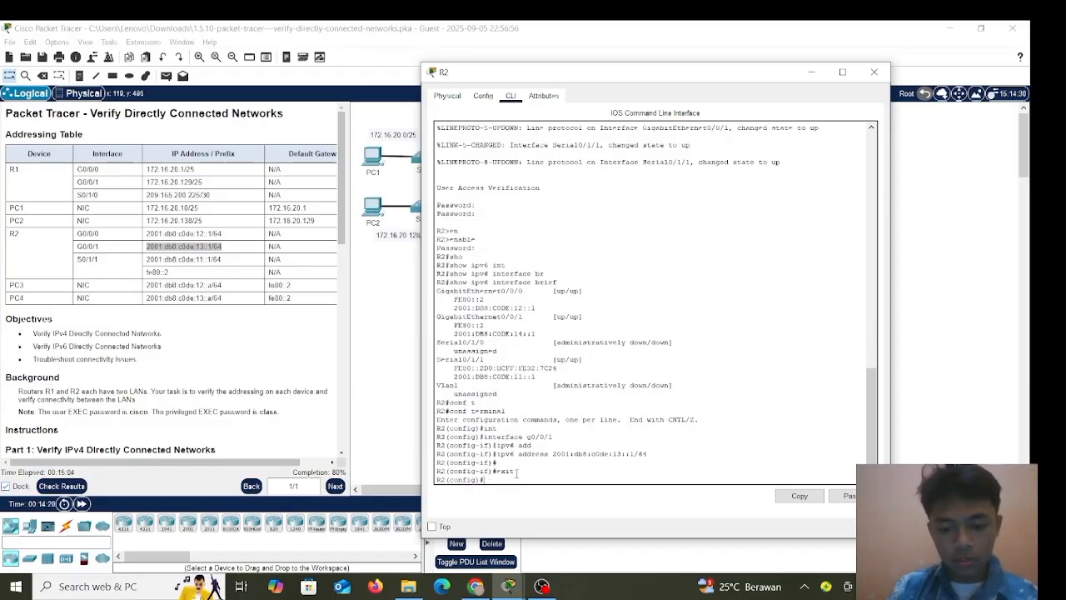
{"action": "type", "text": "ip"}
{"action": "key", "text": "BackSpace"}
{"action": "key", "text": "BackSpace"}
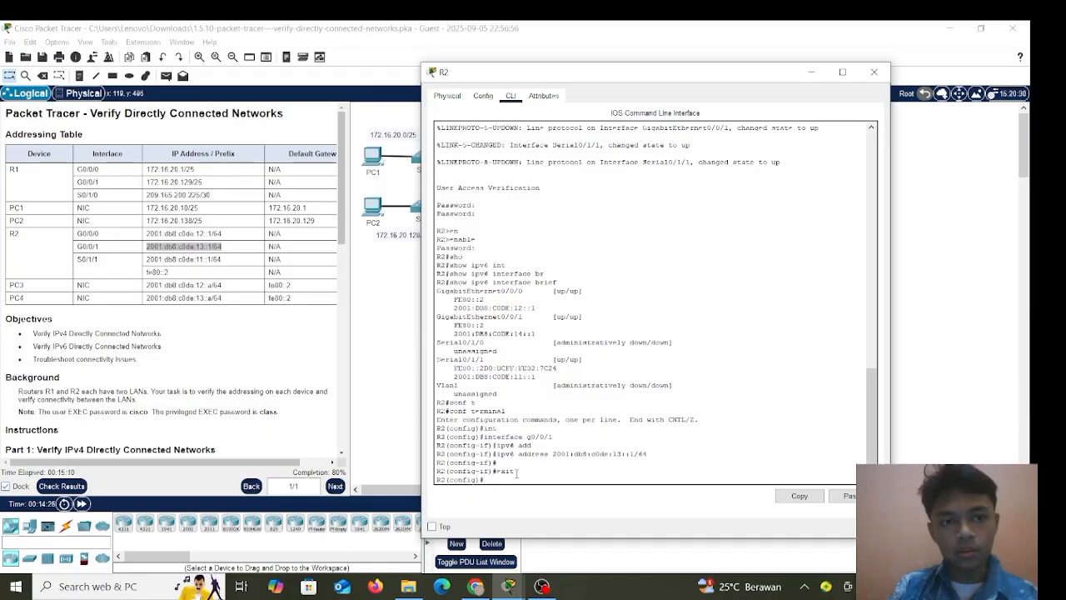
{"action": "key", "text": "BackSpace"}
{"action": "key", "text": "BackSpace"}
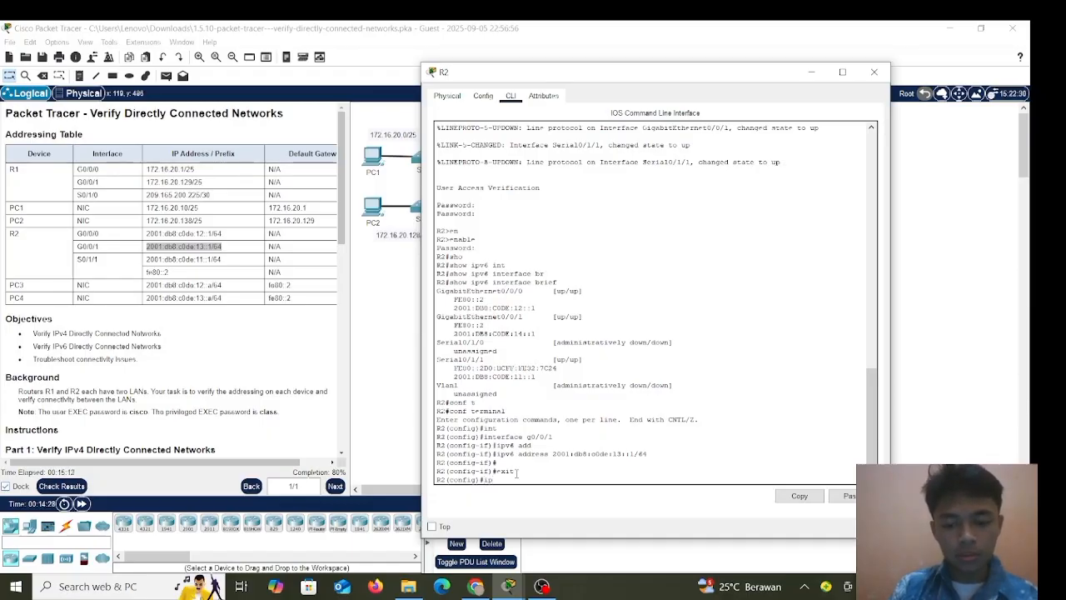
{"action": "type", "text": "int"}
{"action": "key", "text": "Tab"}
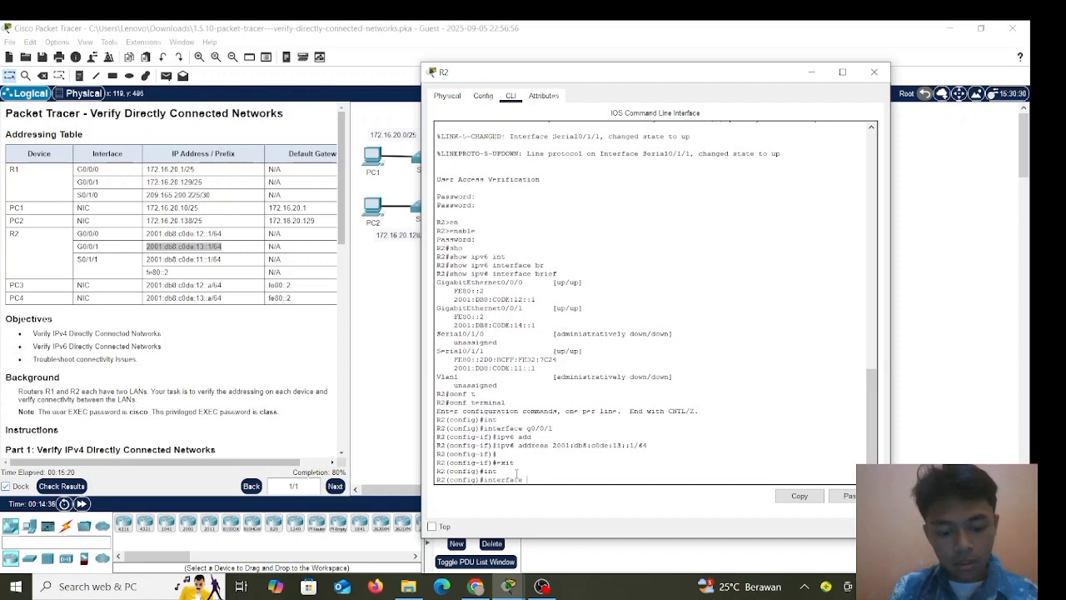
{"action": "type", "text": "s"}
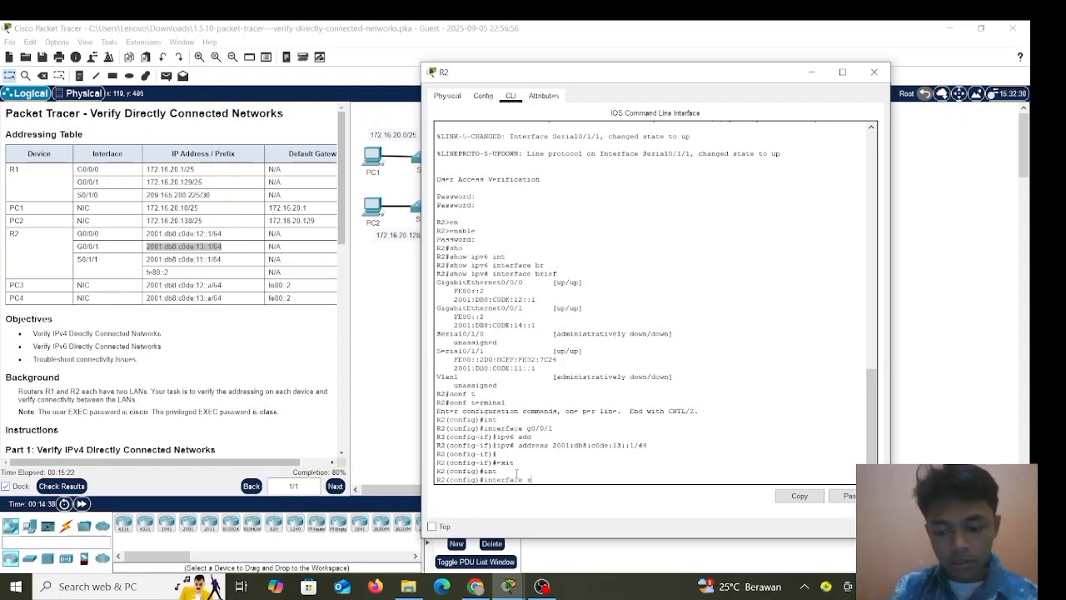
{"action": "type", "text": "0/"}
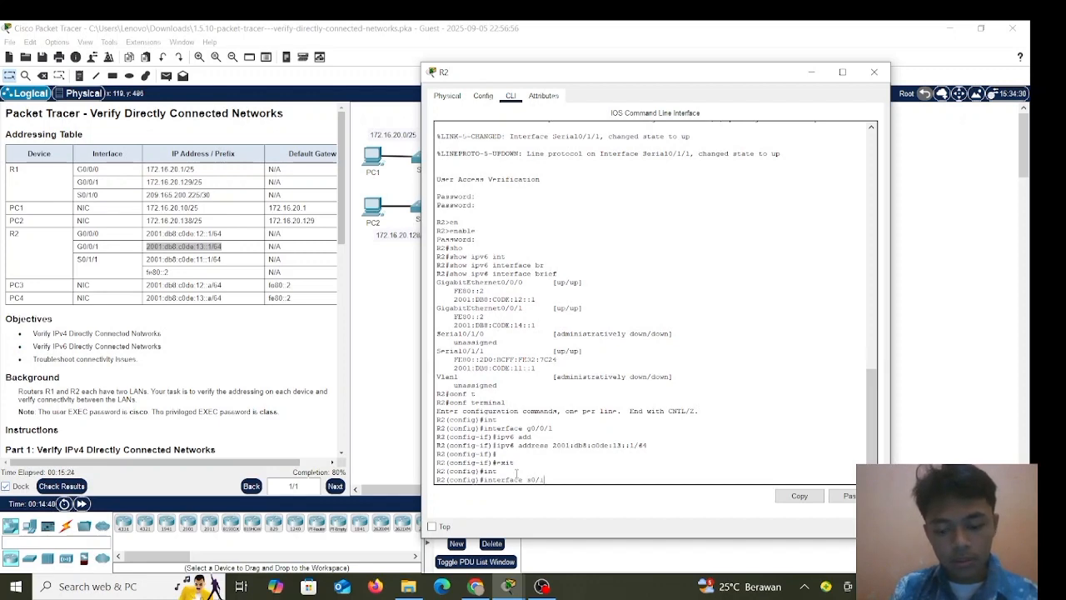
{"action": "type", "text": "1/1"}
{"action": "key", "text": "Return"}
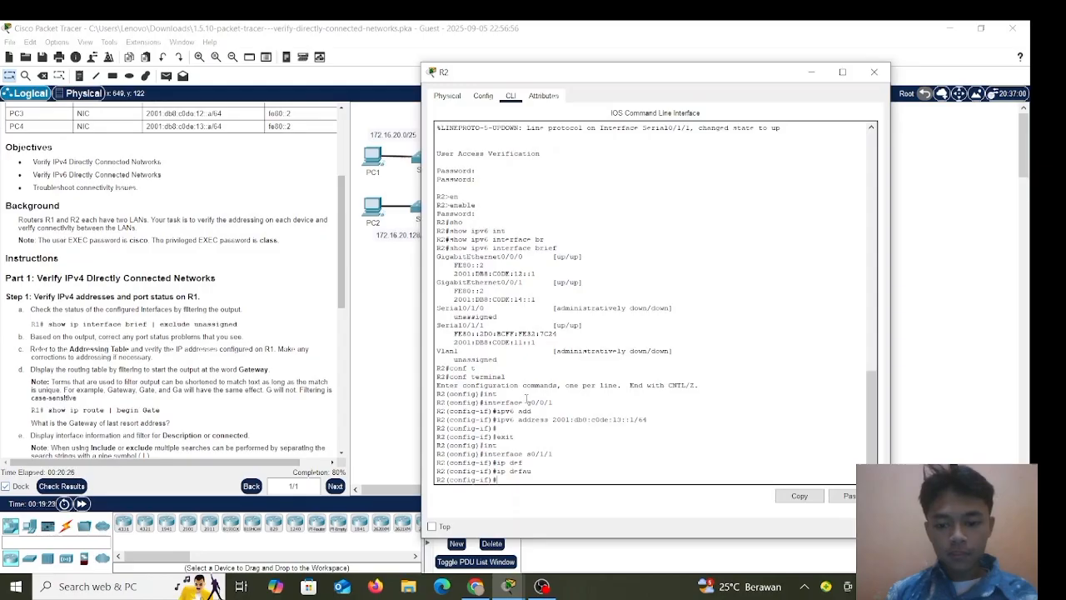
{"action": "key", "text": "Return"}
{"action": "key", "text": "Return"}
{"action": "key", "text": "Return"}
{"action": "key", "text": "Return"}
{"action": "key", "text": "Return"}
{"action": "key", "text": "Return"}
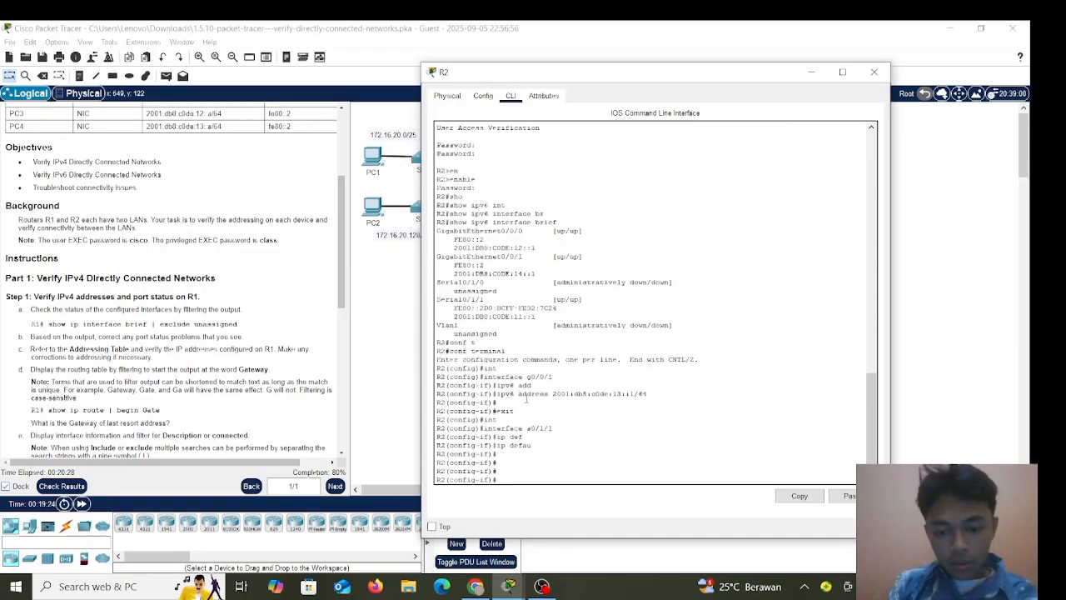
{"action": "key", "text": "Return"}
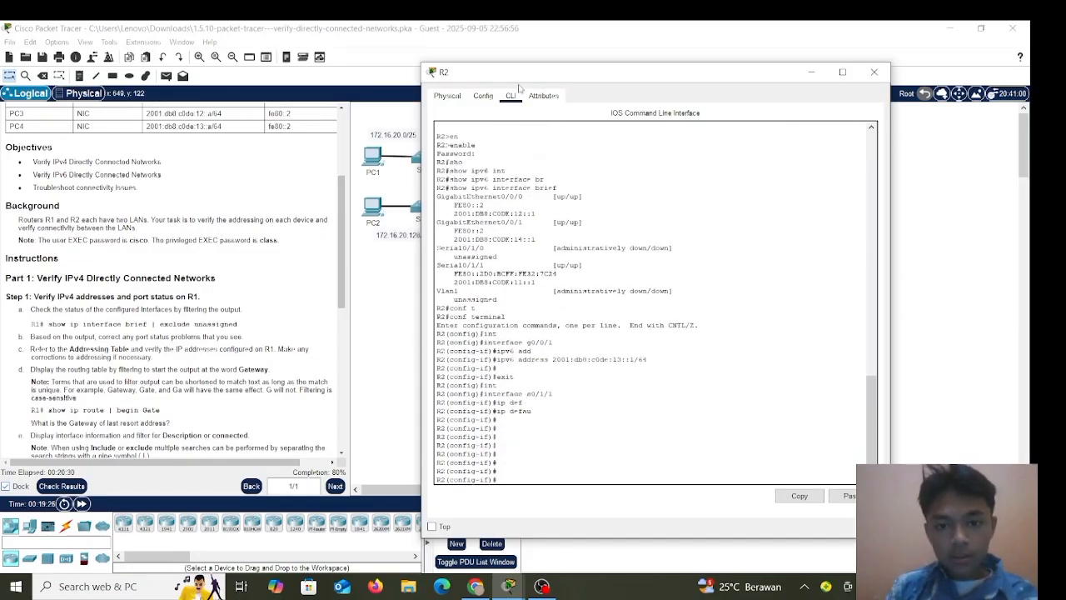
Close R2's device window.
{"action": "left_click_drag", "start_coordinate": [530, 74], "coordinate": [563, 67]}
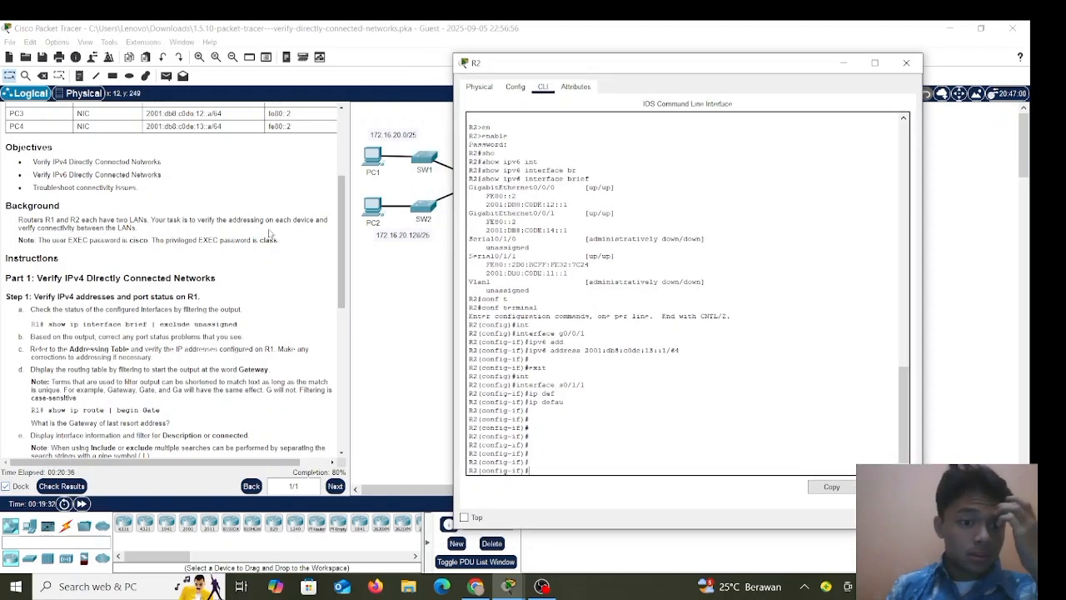
{"action": "scroll", "coordinate": [256, 215], "scroll_direction": "up", "scroll_amount": 2}
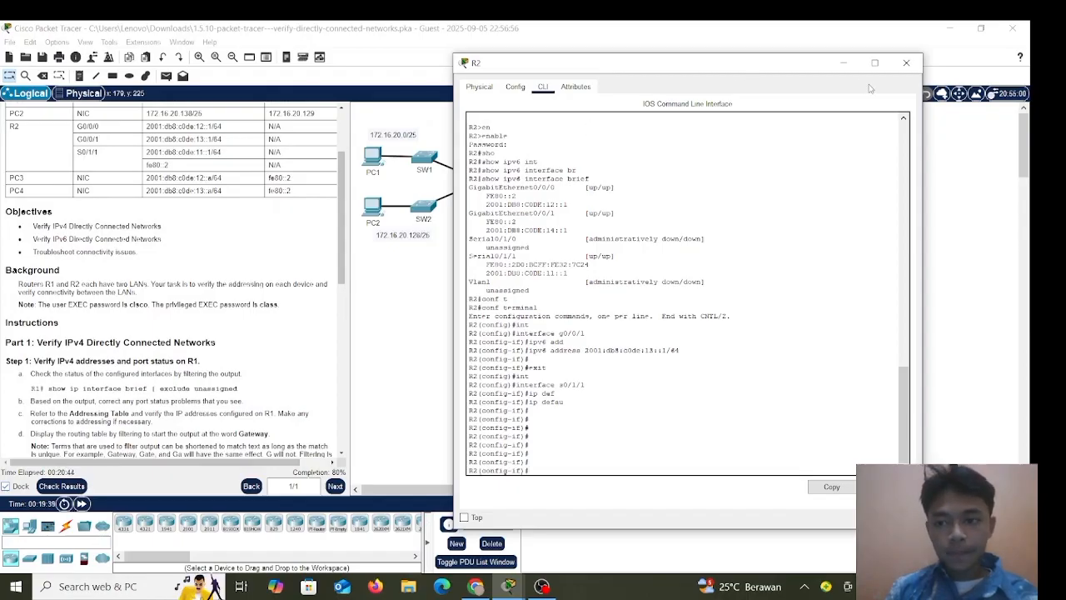
{"action": "left_click", "coordinate": [906, 63]}
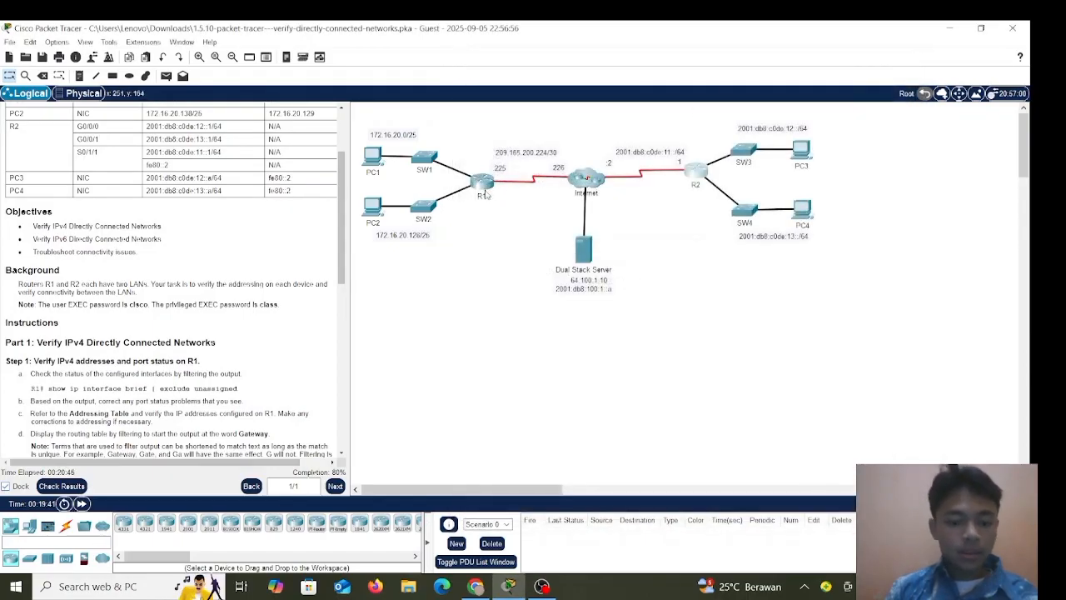
Check Results and review assessment items: 20/25, R1 G0/0/0 port status incorrect.
{"action": "left_click", "coordinate": [83, 485]}
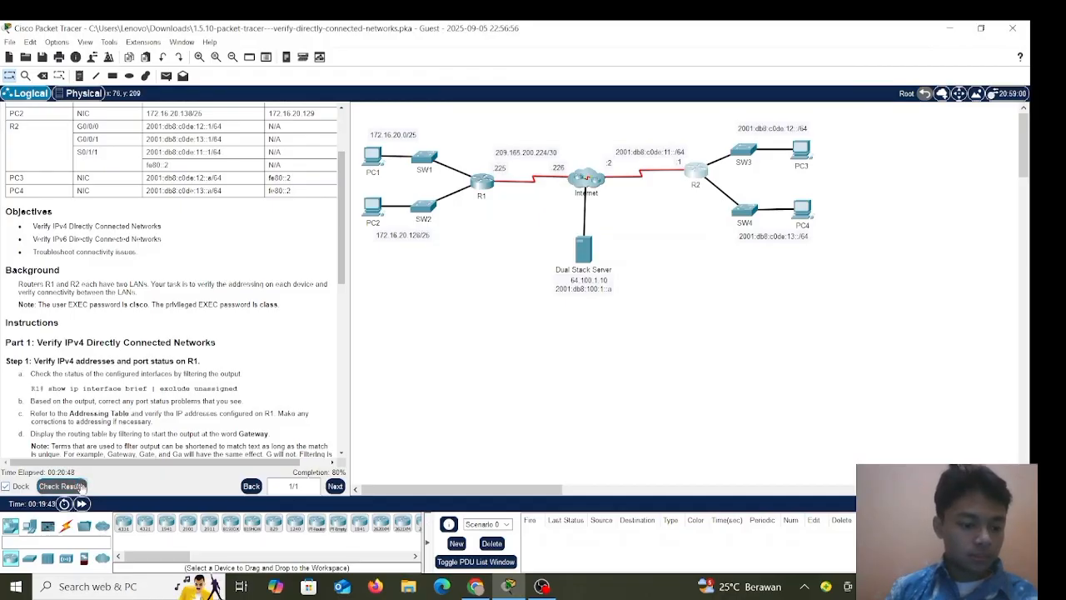
{"action": "left_click", "coordinate": [107, 103]}
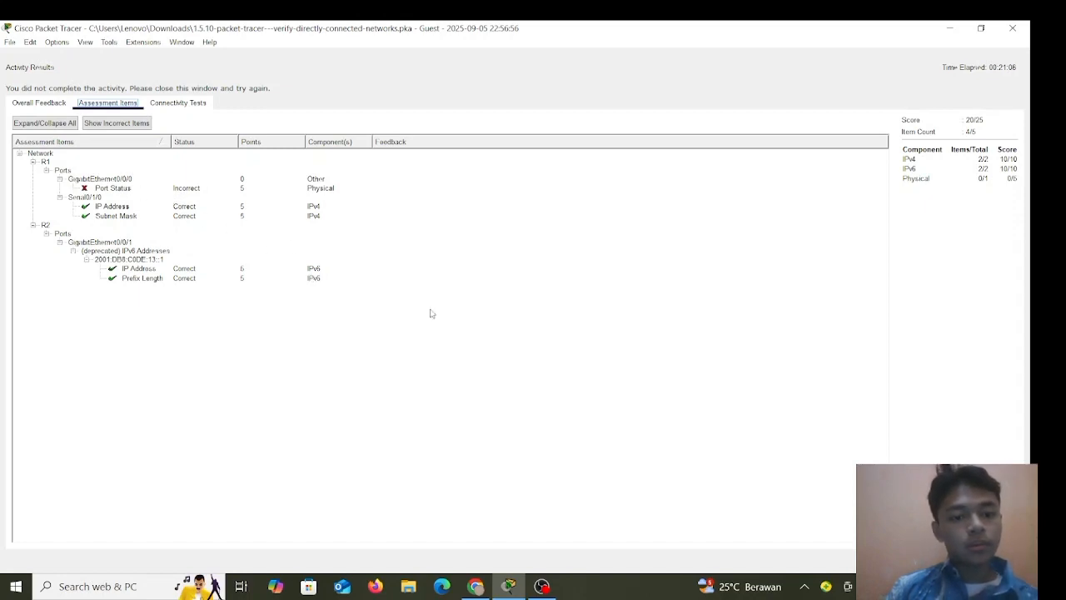
{"action": "left_click", "coordinate": [991, 560]}
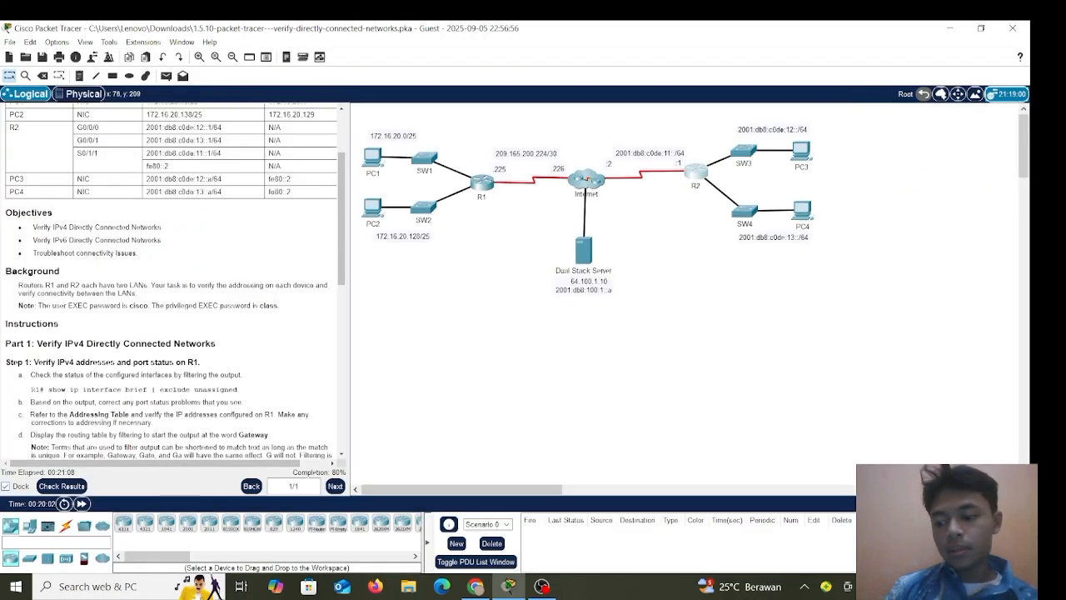
Open R1's CLI, log in with the user password, and enable with the privileged password.
{"action": "left_click", "coordinate": [485, 183]}
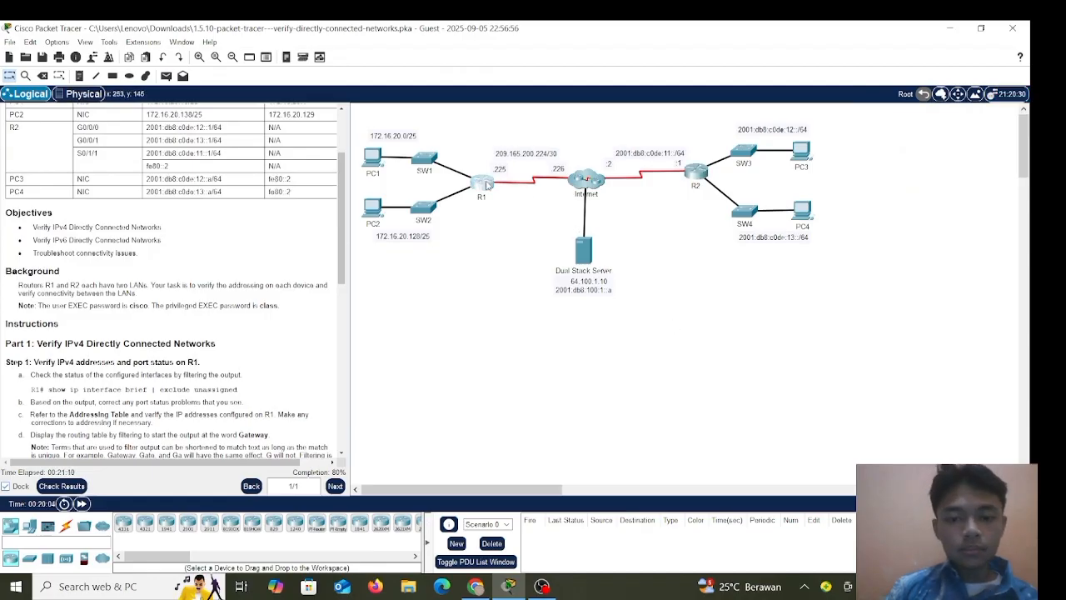
{"action": "left_click_drag", "start_coordinate": [500, 111], "coordinate": [571, 83]}
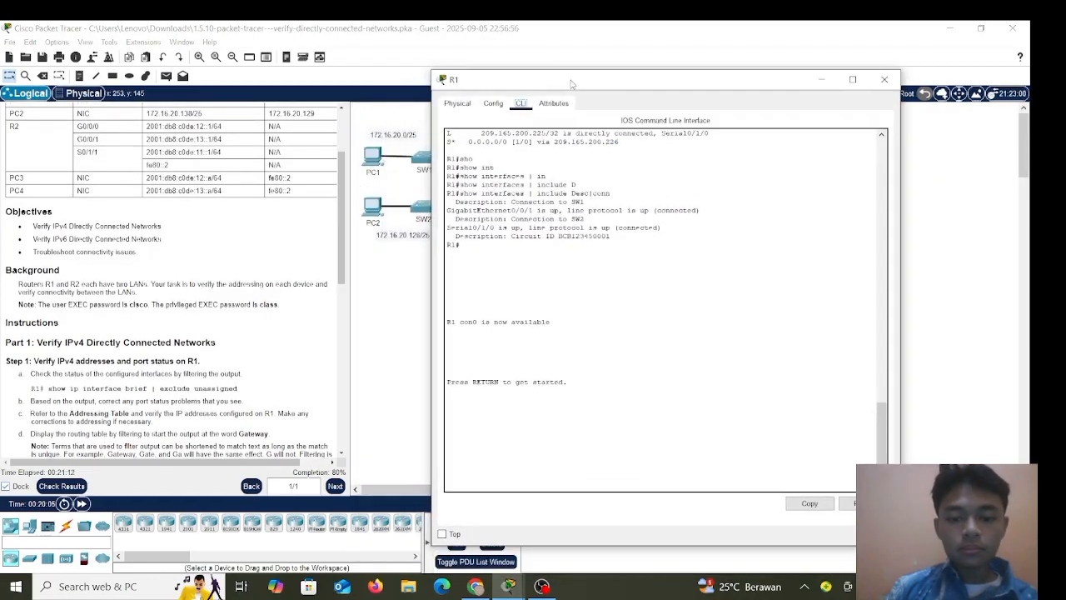
{"action": "left_click", "coordinate": [879, 372]}
{"action": "key", "text": "Return"}
{"action": "key", "text": "Return"}
{"action": "key", "text": "Return"}
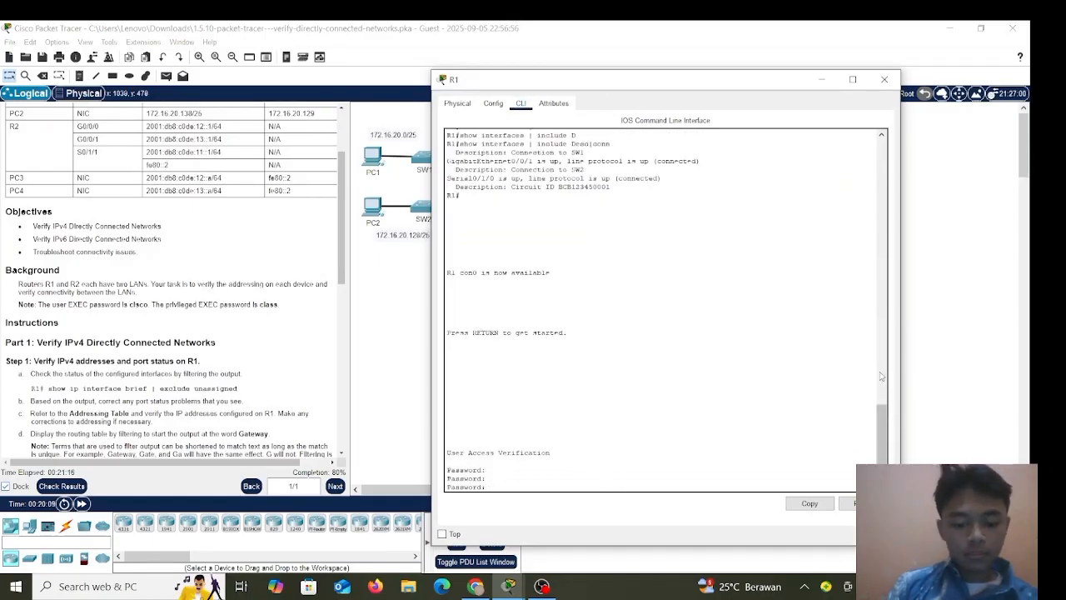
{"action": "type", "text": "cisco"}
{"action": "key", "text": "Return"}
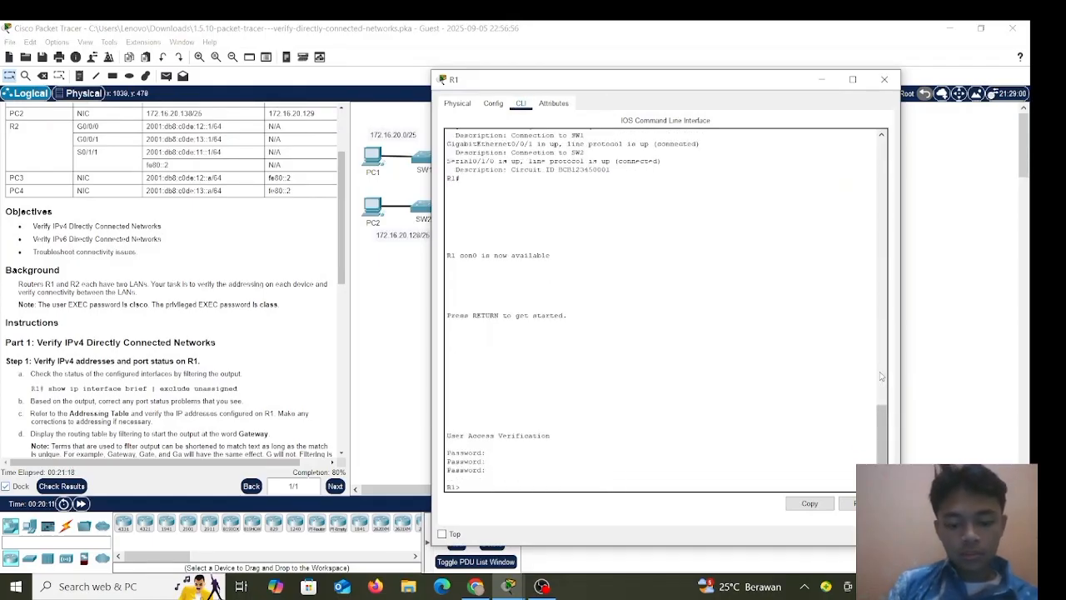
{"action": "type", "text": "enab;"}
{"action": "key", "text": "Tab"}
{"action": "key", "text": "BackSpace"}
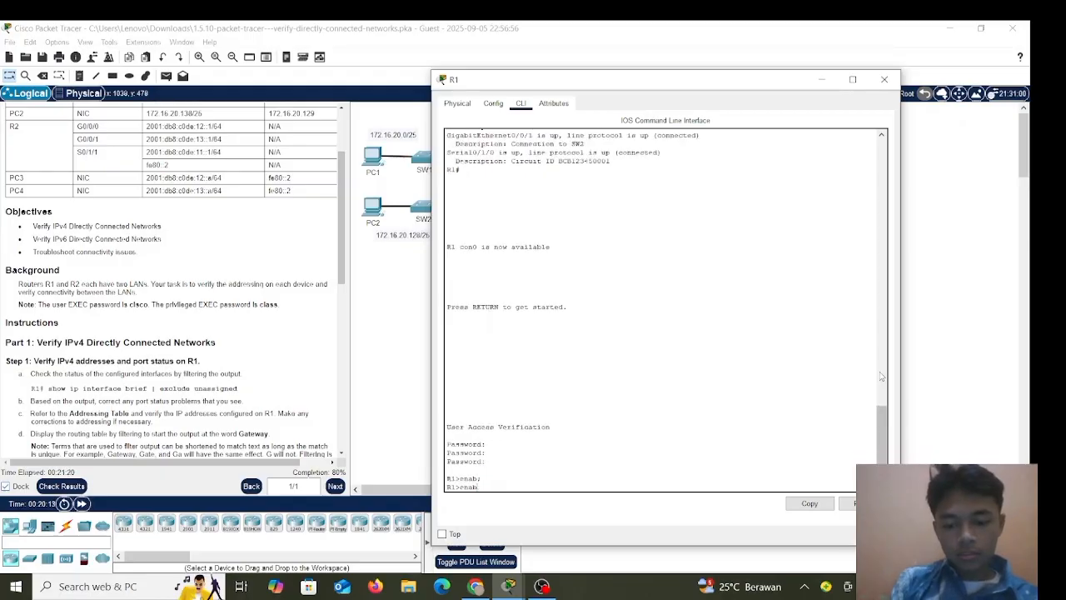
{"action": "key", "text": "Tab"}
{"action": "key", "text": "Return"}
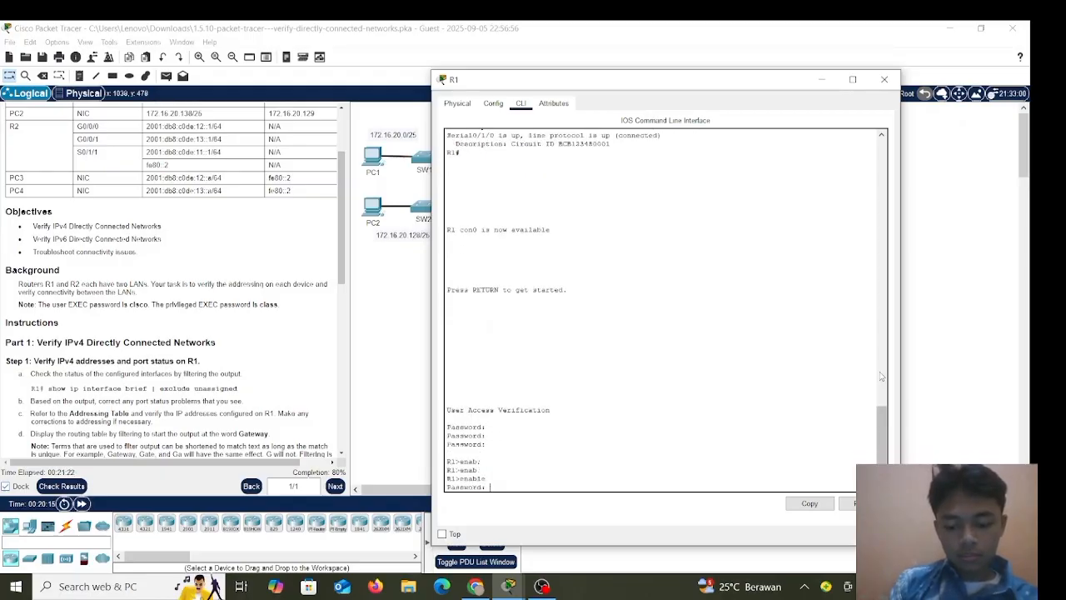
{"action": "type", "text": "class"}
{"action": "key", "text": "Return"}
Enable R1's GigabitEthernet0/0/0 with no shutdown from global configuration mode.
{"action": "type", "text": "conf"}
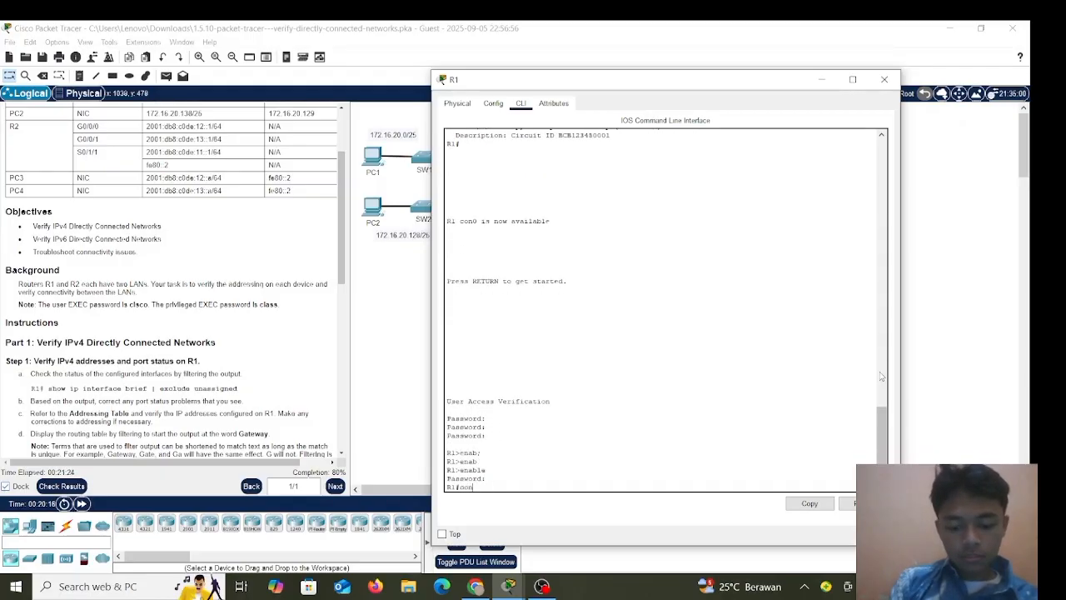
{"action": "type", "text": " t"}
{"action": "key", "text": "Return"}
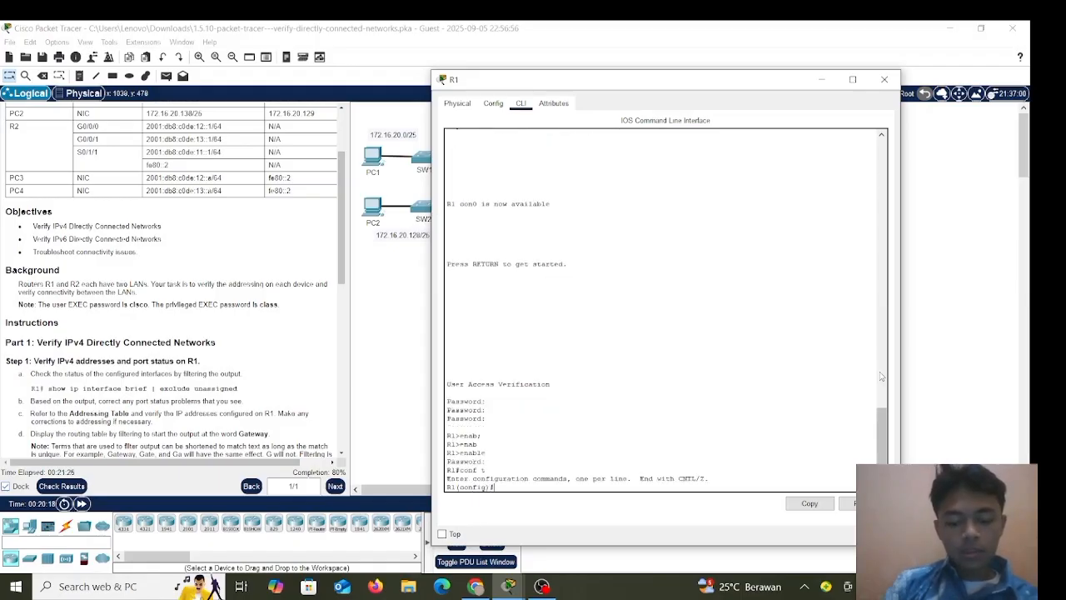
{"action": "type", "text": "int"}
{"action": "key", "text": "Tab"}
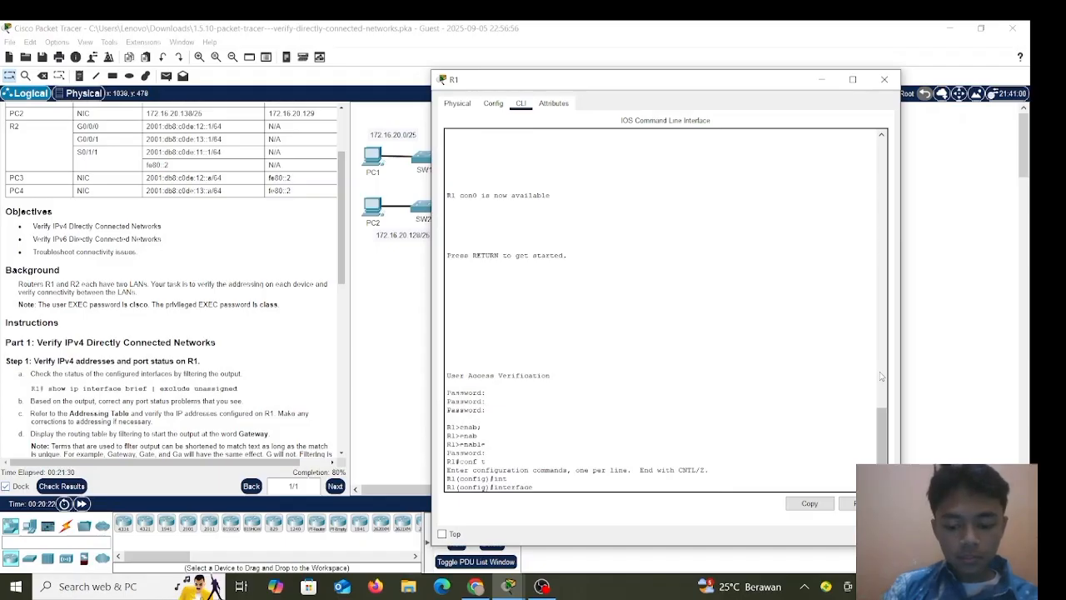
{"action": "type", "text": "g0/0"}
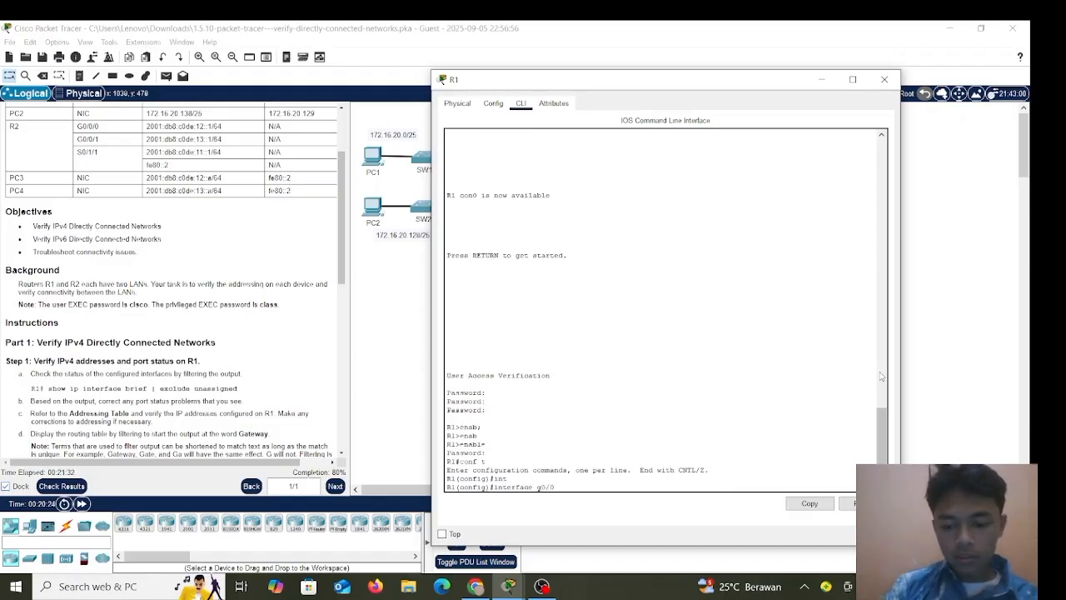
{"action": "type", "text": "/0"}
{"action": "key", "text": "Return"}
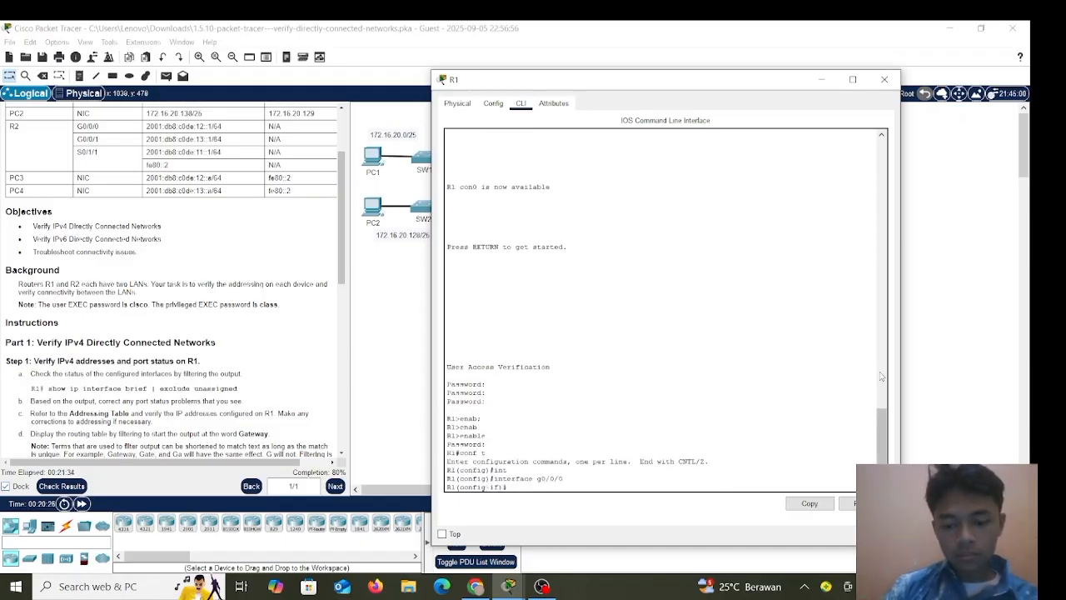
{"action": "scroll", "coordinate": [321, 223], "scroll_direction": "up", "scroll_amount": 2}
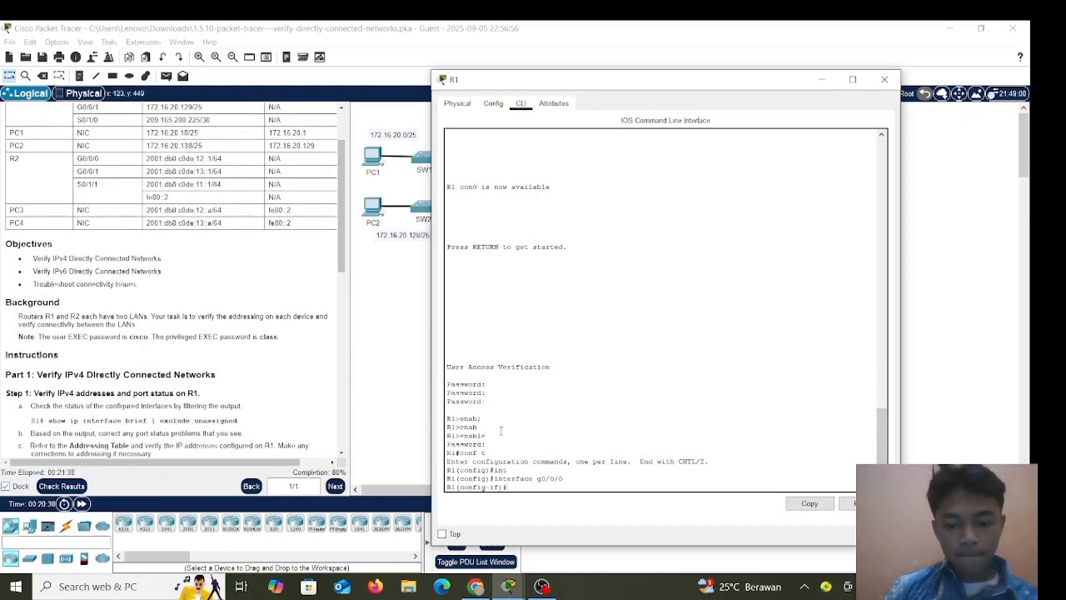
{"action": "type", "text": "no sh"}
{"action": "key", "text": "Tab"}
{"action": "key", "text": "Return"}
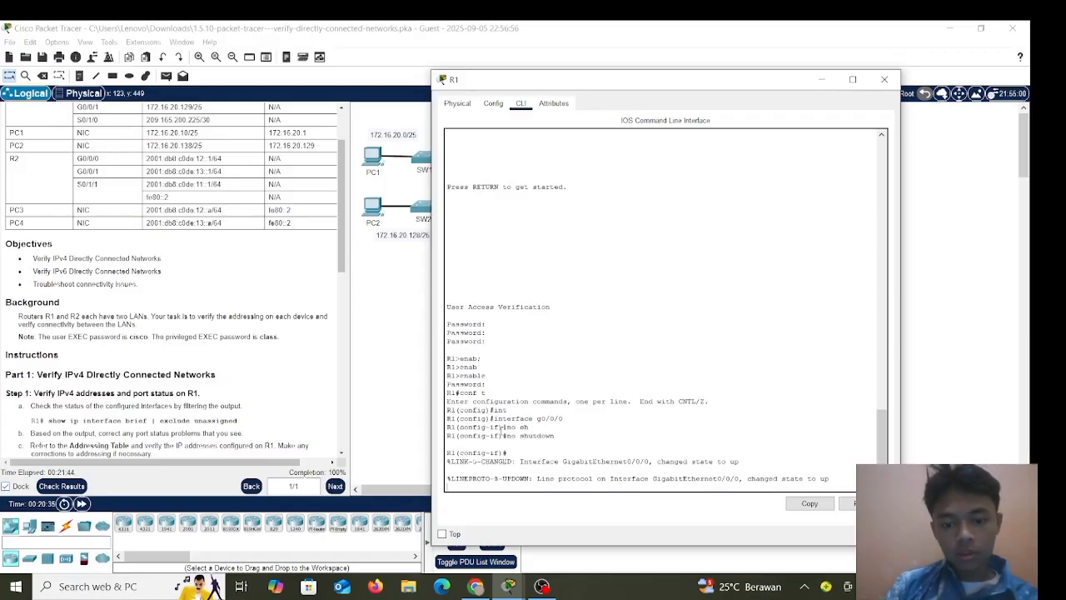
{"action": "key", "text": "Return"}
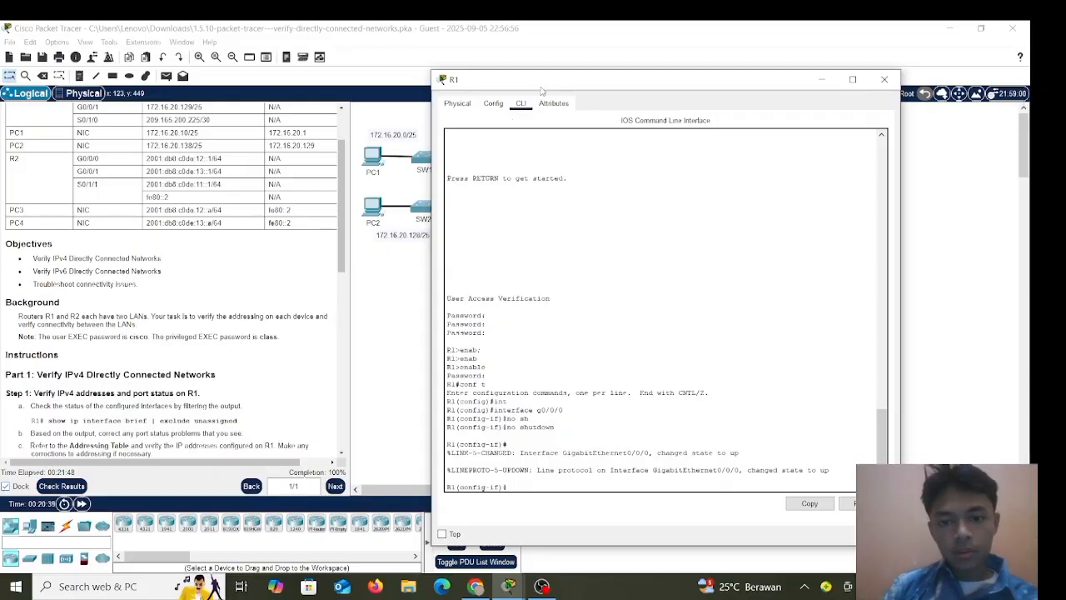
Scroll the instructions to Part 2 and close R1's device window.
{"action": "left_click_drag", "start_coordinate": [550, 84], "coordinate": [567, 76]}
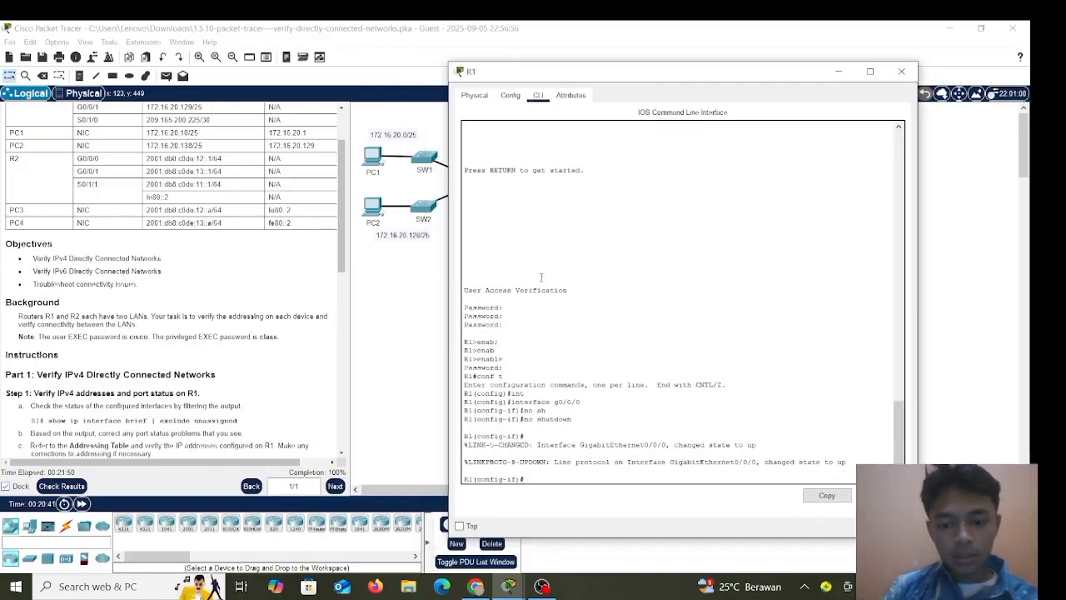
{"action": "scroll", "coordinate": [540, 275], "scroll_direction": "up", "scroll_amount": 2}
{"action": "scroll", "coordinate": [540, 271], "scroll_direction": "down", "scroll_amount": 2}
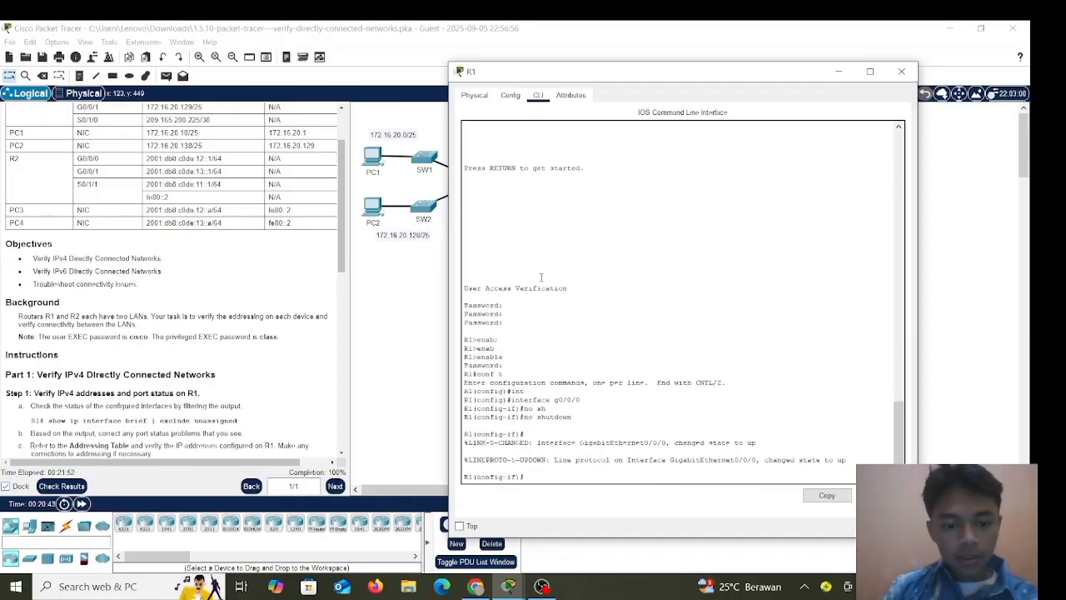
{"action": "scroll", "coordinate": [296, 369], "scroll_direction": "down", "scroll_amount": 3}
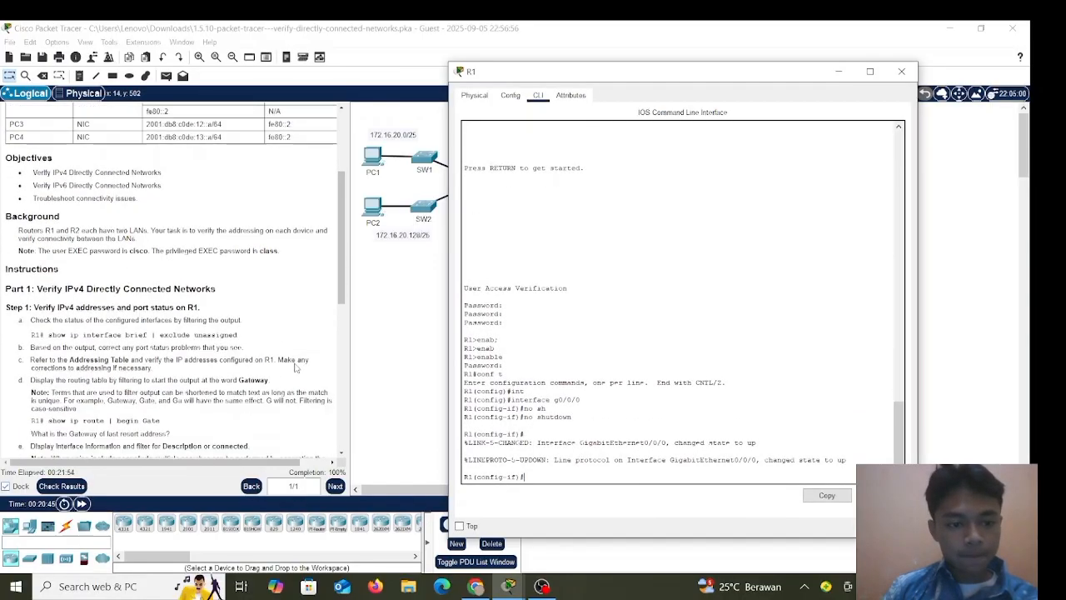
{"action": "scroll", "coordinate": [296, 368], "scroll_direction": "down", "scroll_amount": 7}
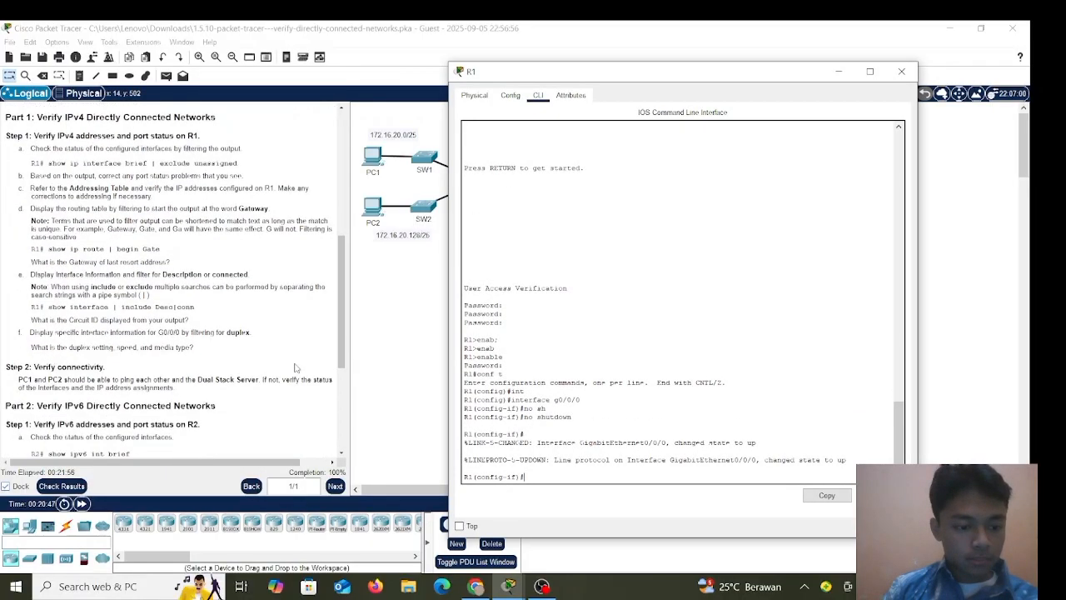
{"action": "scroll", "coordinate": [295, 368], "scroll_direction": "down", "scroll_amount": 6}
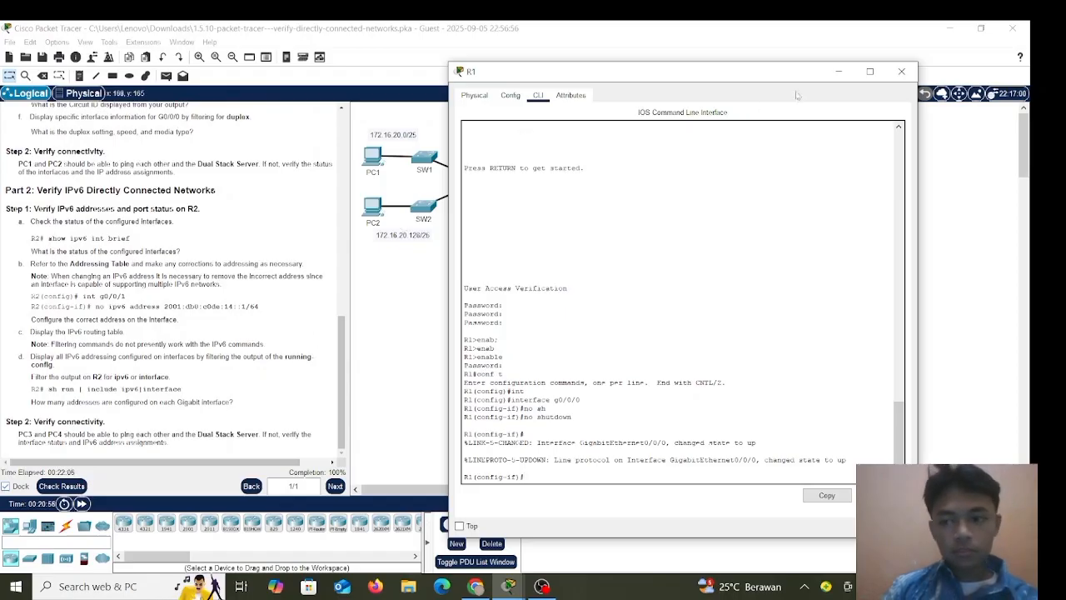
{"action": "left_click", "coordinate": [901, 72]}
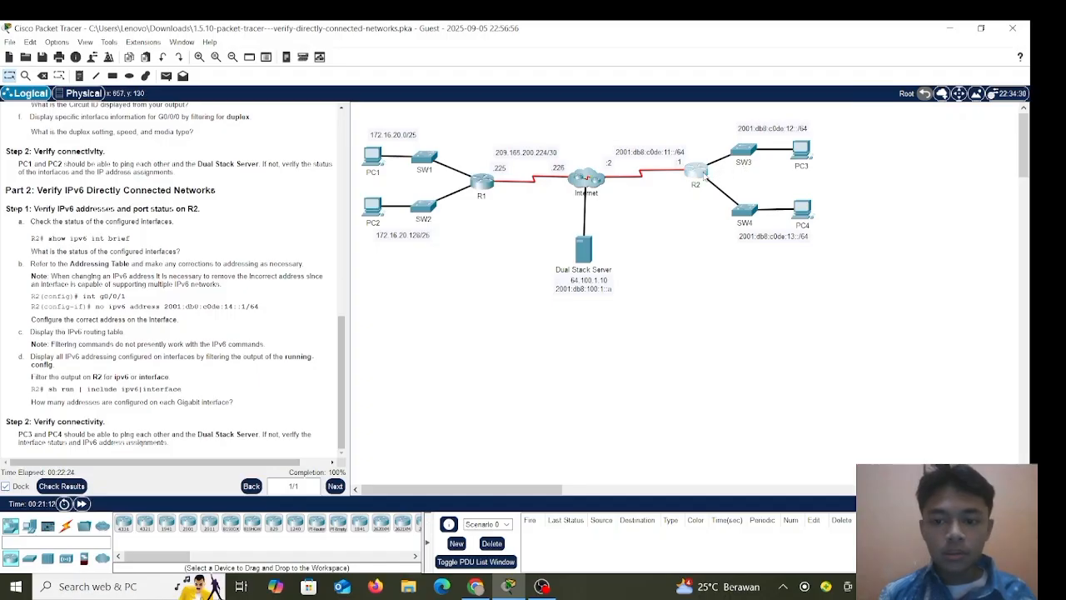
Open R2's CLI and exit twice back to privileged EXEC mode.
{"action": "left_click", "coordinate": [704, 173]}
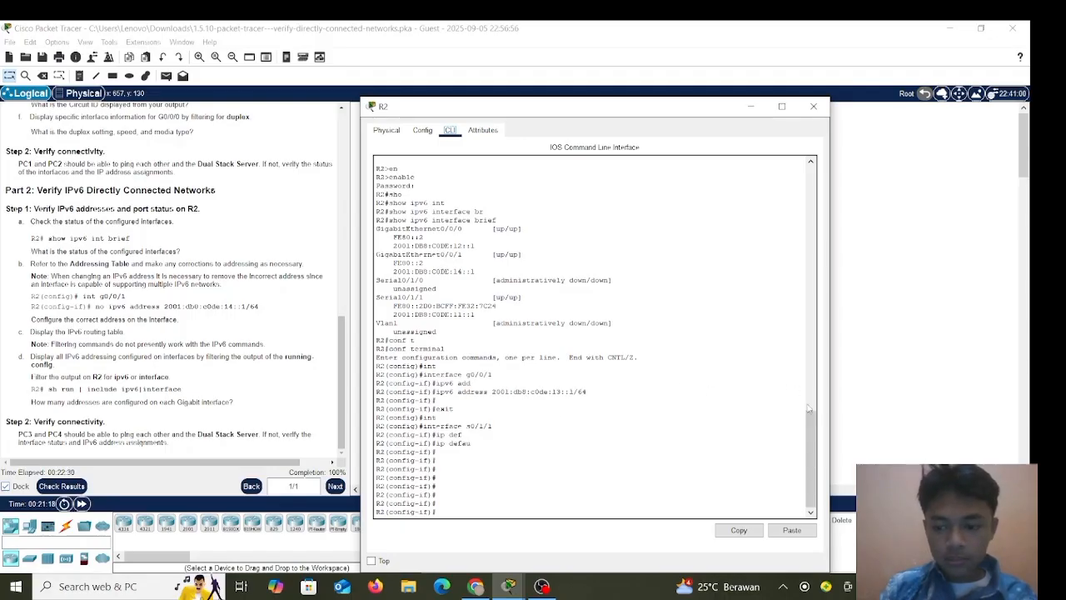
{"action": "mouse_move", "coordinate": [810, 414]}
{"action": "left_mouse_down"}
{"action": "mouse_move", "coordinate": [809, 166]}
{"action": "mouse_move", "coordinate": [809, 408]}
{"action": "left_mouse_up"}
{"action": "key", "text": "Return"}
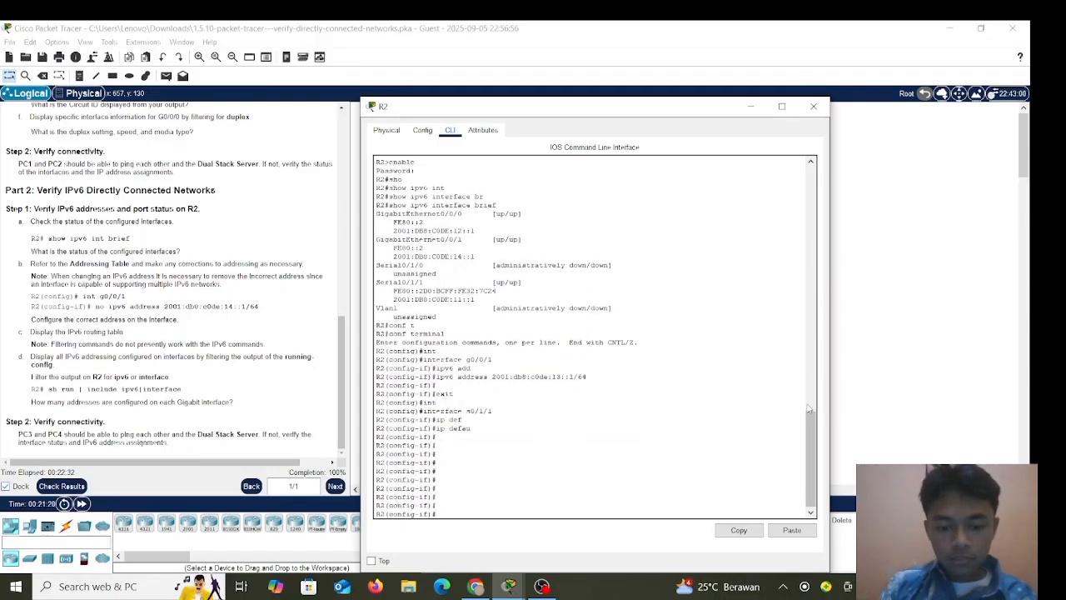
{"action": "type", "text": "exit"}
{"action": "key", "text": "Return"}
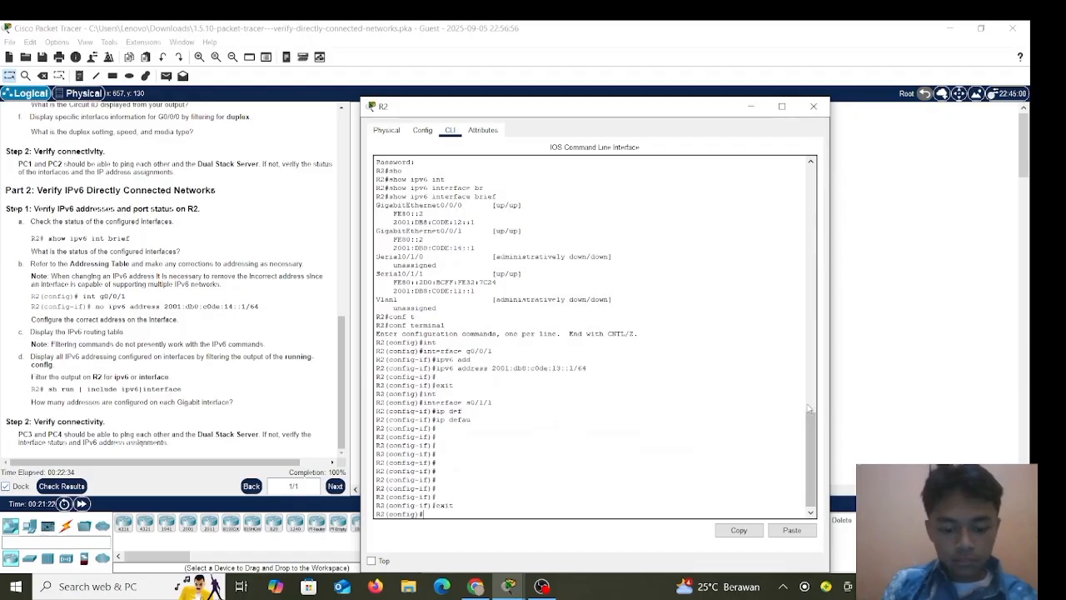
{"action": "type", "text": "exit"}
{"action": "key", "text": "Return"}
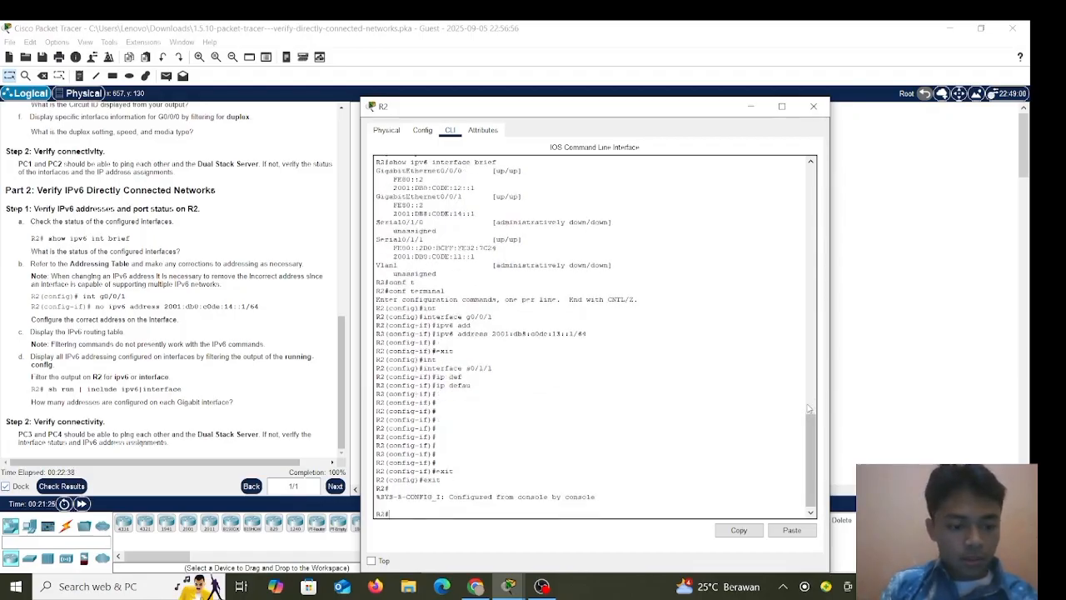
Run 'sh run | include ipv6|interface' to list each R2 interface's IPv6 addresses.
{"action": "type", "text": "sh run"}
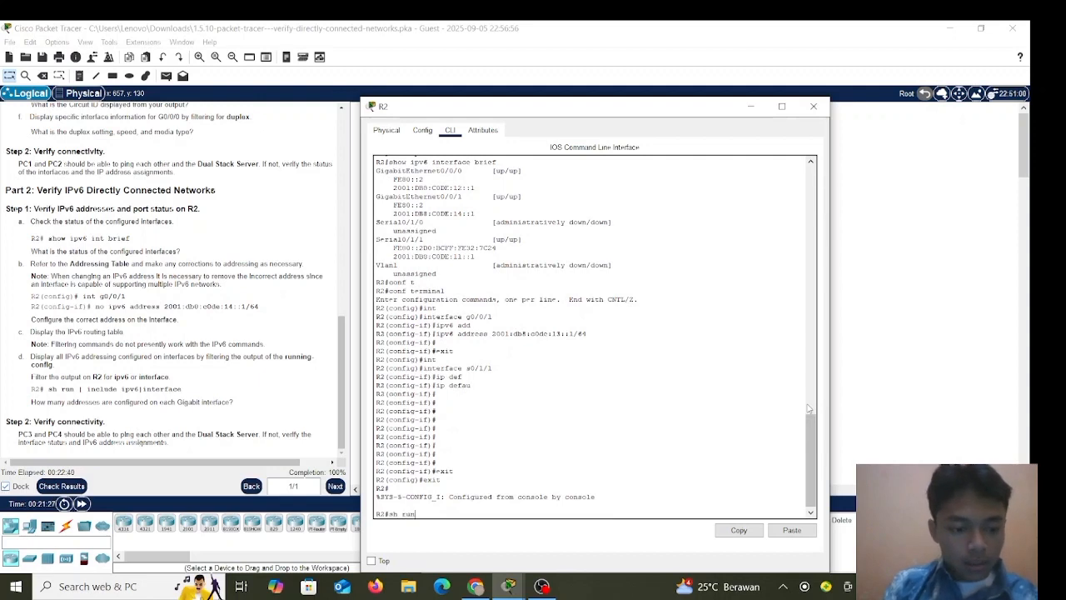
{"action": "type", "text": " |"}
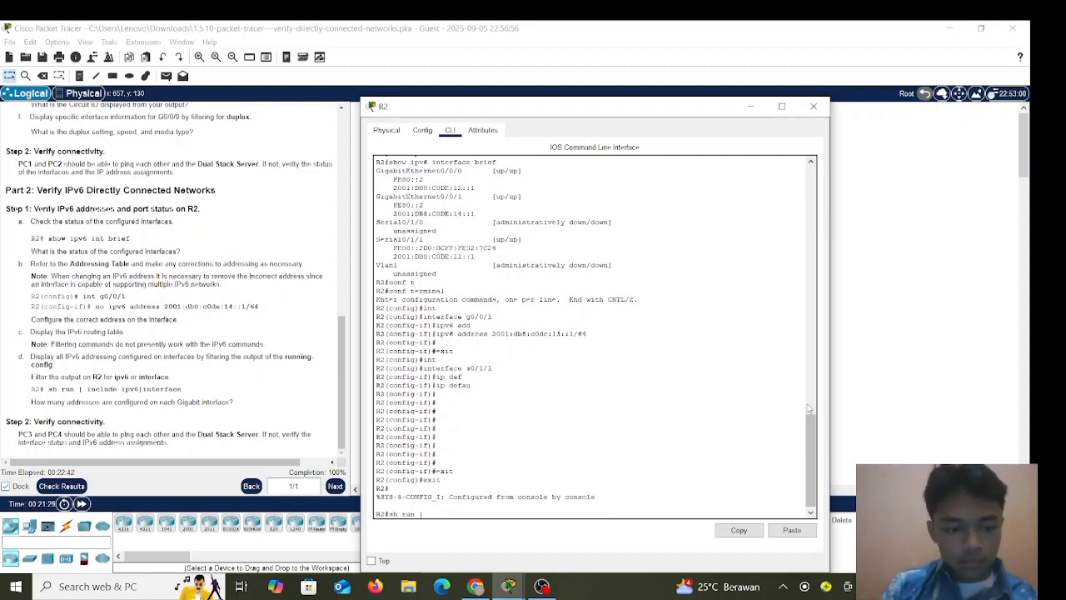
{"action": "type", "text": " inc"}
{"action": "key", "text": "Tab"}
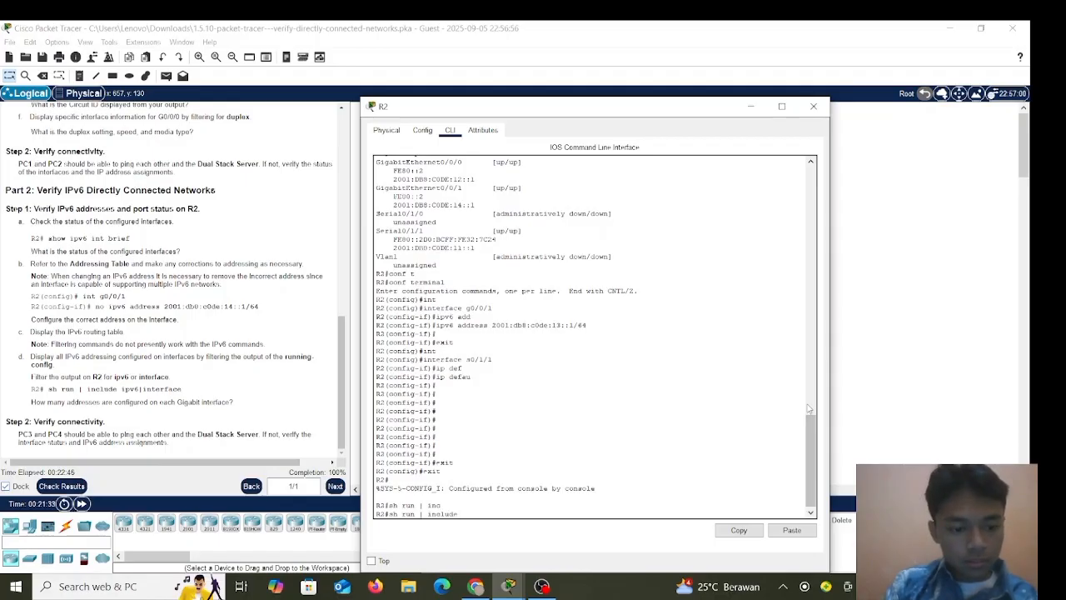
{"action": "type", "text": "ipv6"}
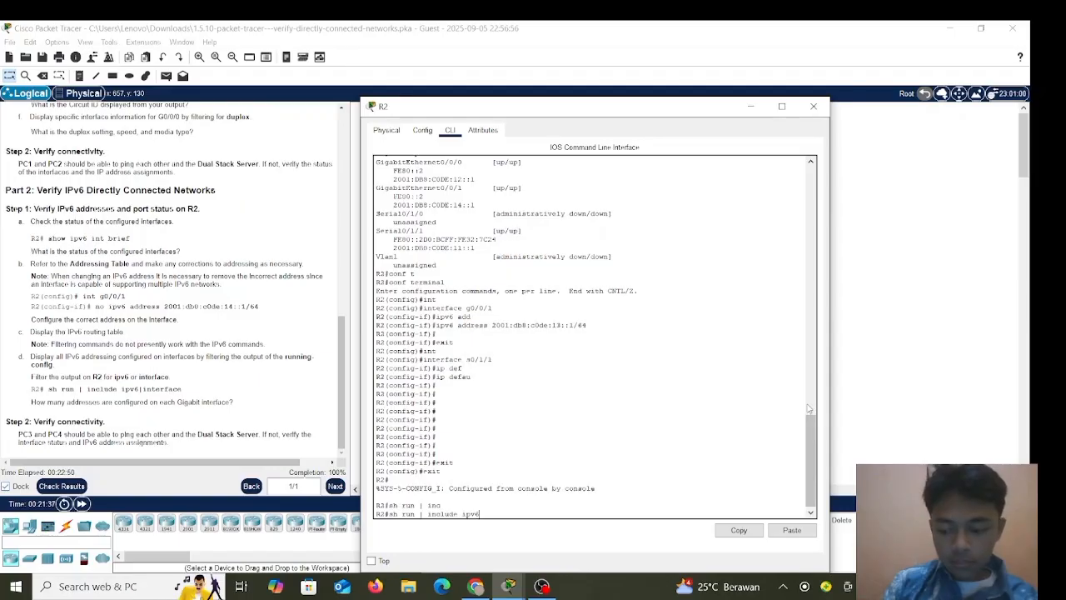
{"action": "type", "text": "|int"}
{"action": "key", "text": "Tab"}
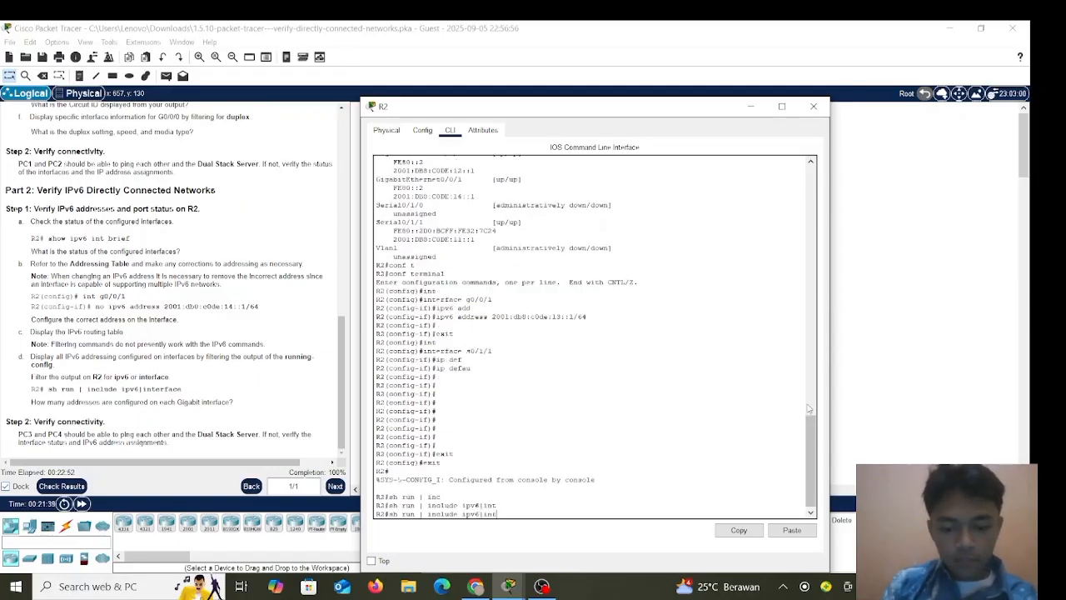
{"action": "type", "text": "erface"}
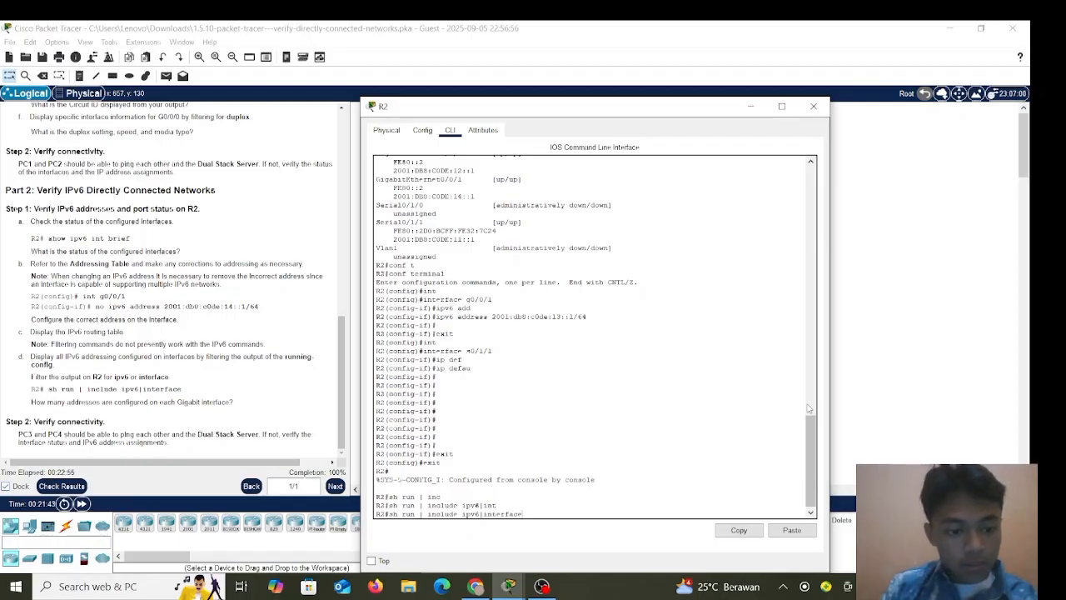
{"action": "key", "text": "Return"}
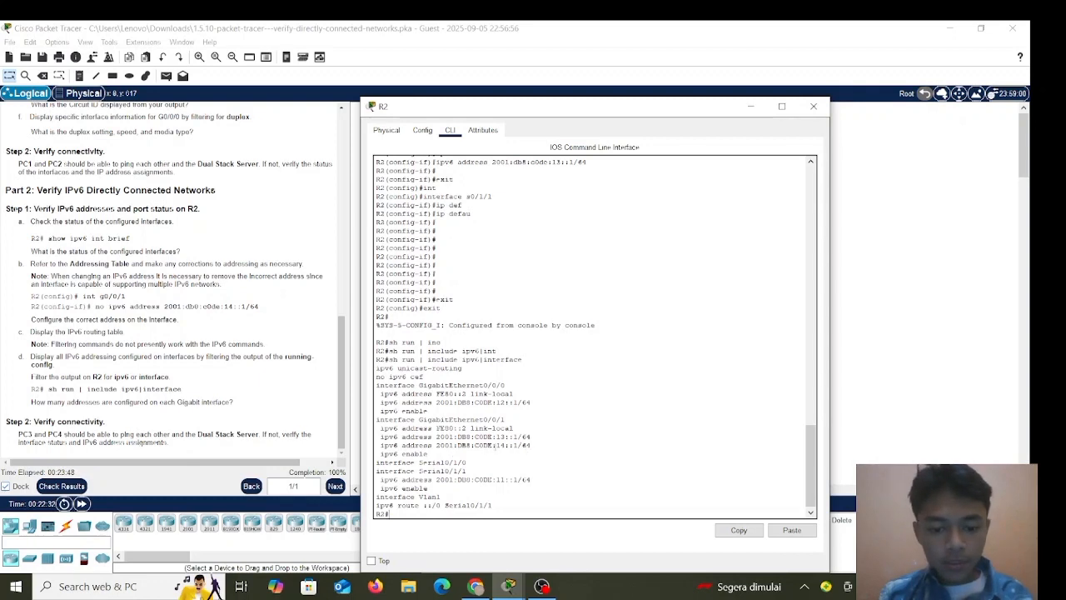
{"action": "scroll", "coordinate": [497, 445], "scroll_direction": "down", "scroll_amount": 1}
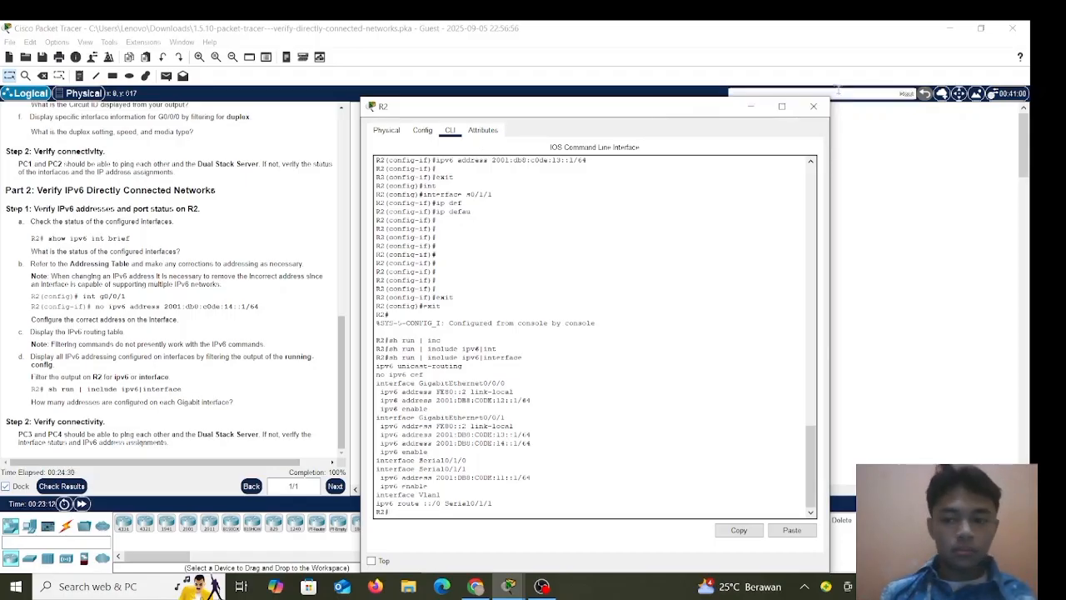
Close R2, then ping 2001:db8:100:1::a from PC3's Command Prompt, getting 4 replies.
{"action": "left_click", "coordinate": [814, 107]}
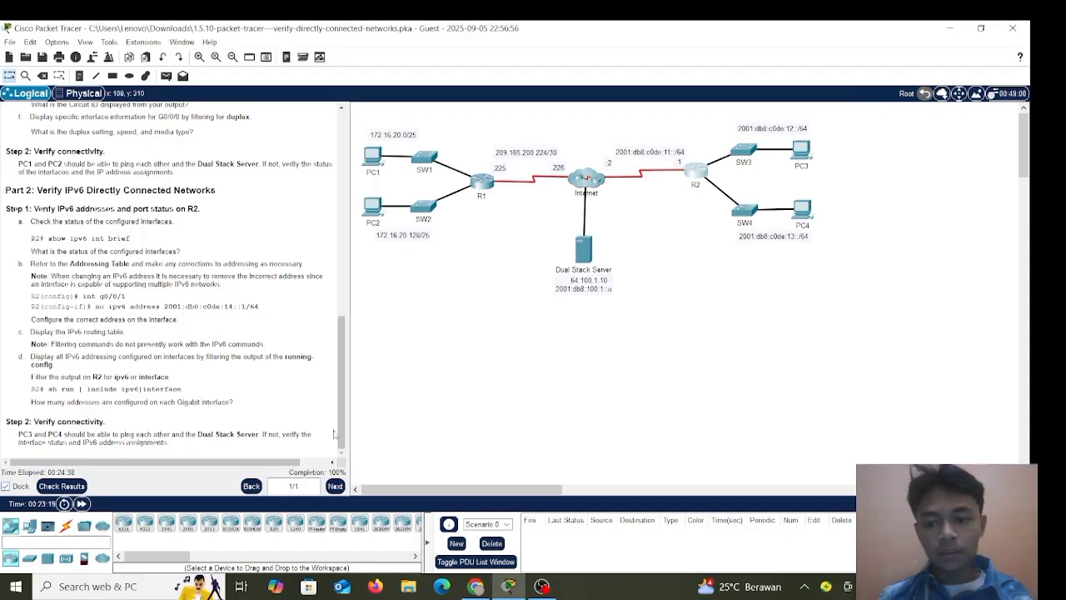
{"action": "left_click", "coordinate": [805, 152]}
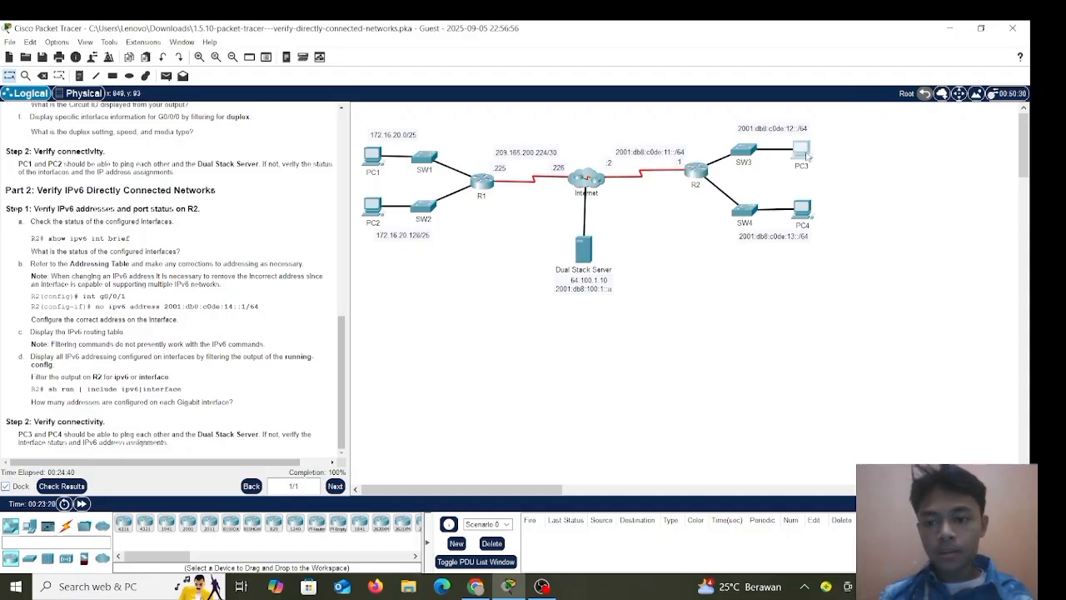
{"action": "left_click_drag", "start_coordinate": [686, 146], "coordinate": [946, 81]}
{"action": "left_click", "coordinate": [716, 100]}
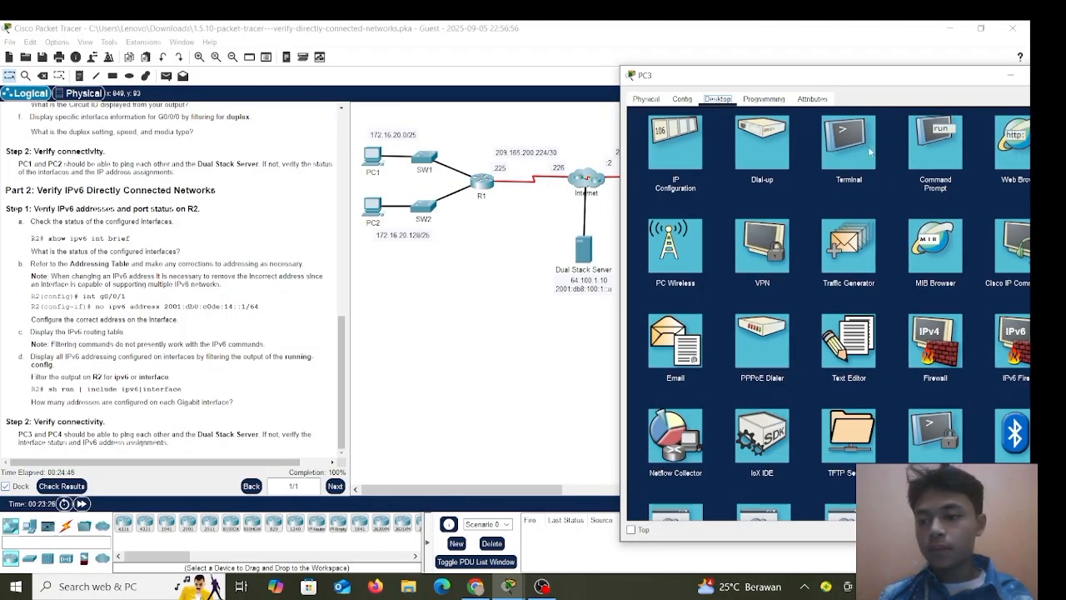
{"action": "left_click", "coordinate": [927, 152]}
{"action": "key", "text": "Return"}
{"action": "key", "text": "Return"}
{"action": "key", "text": "Return"}
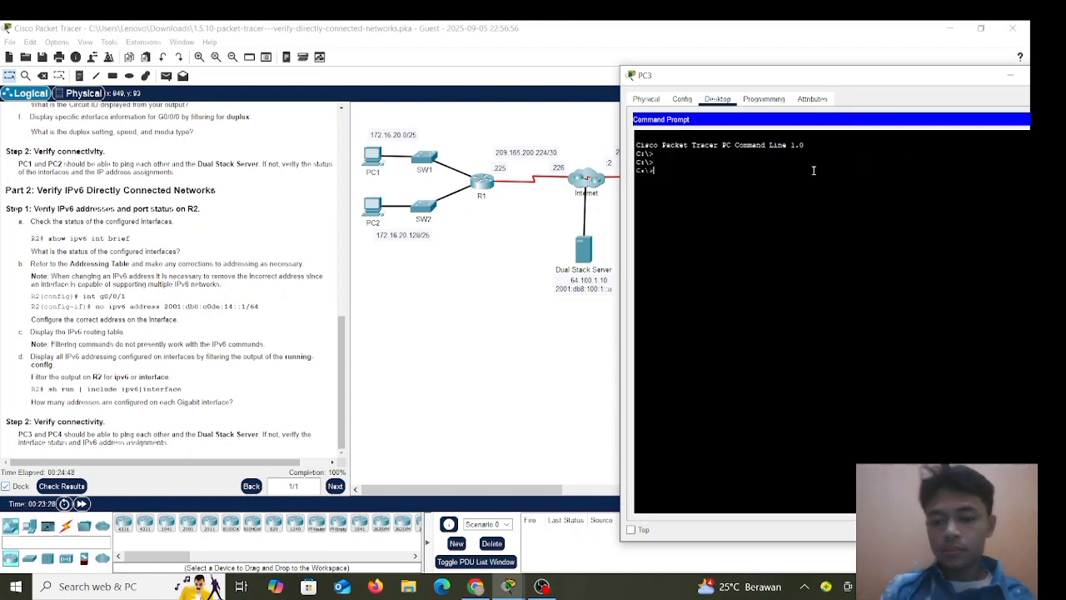
{"action": "type", "text": "ping"}
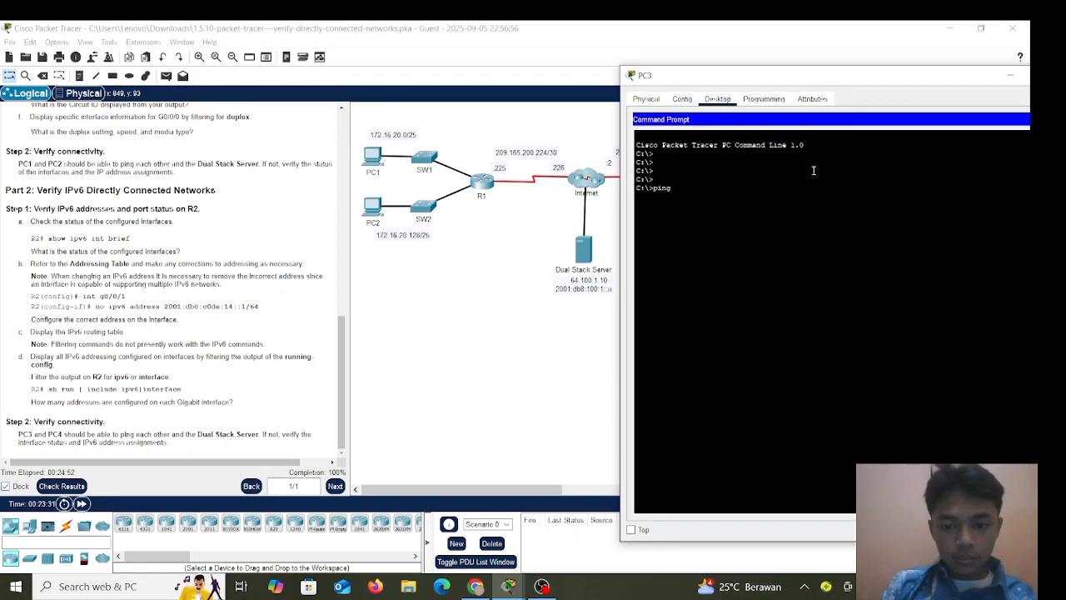
{"action": "type", "text": " 2001"}
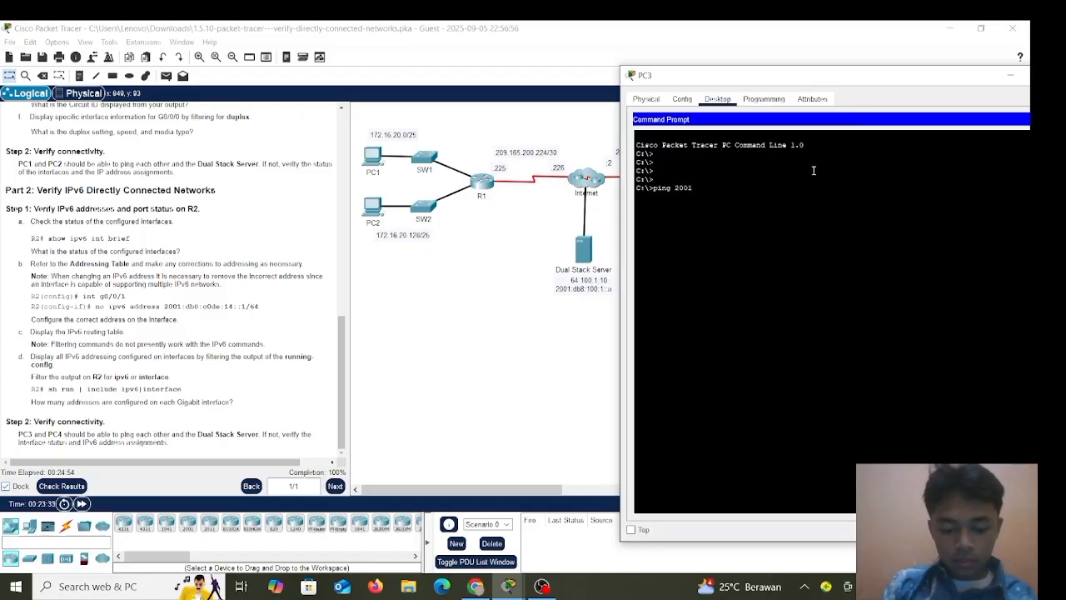
{"action": "type", "text": ":db"}
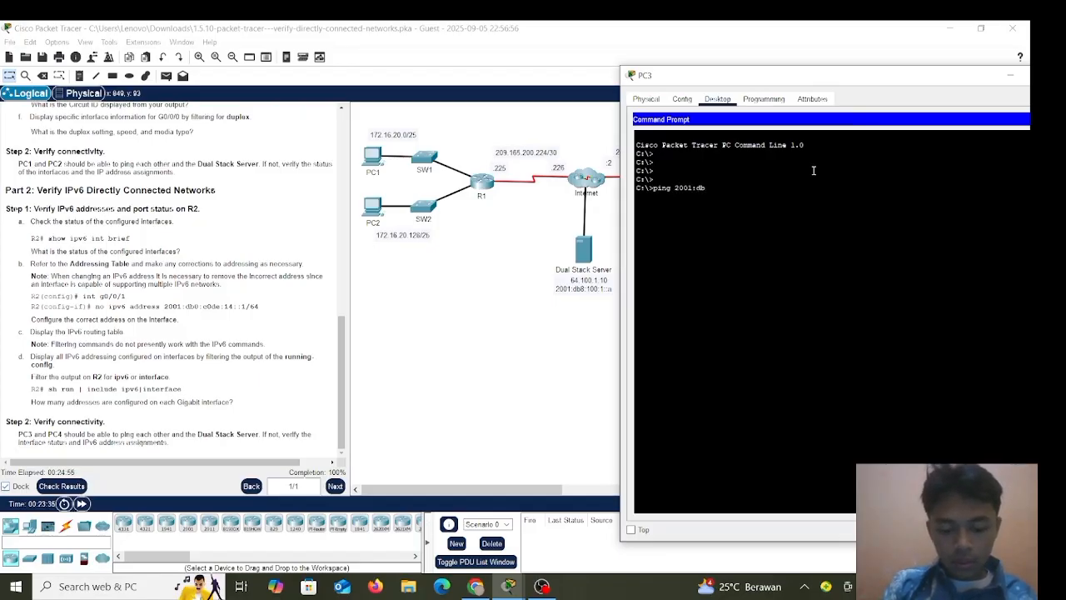
{"action": "type", "text": "8:100"}
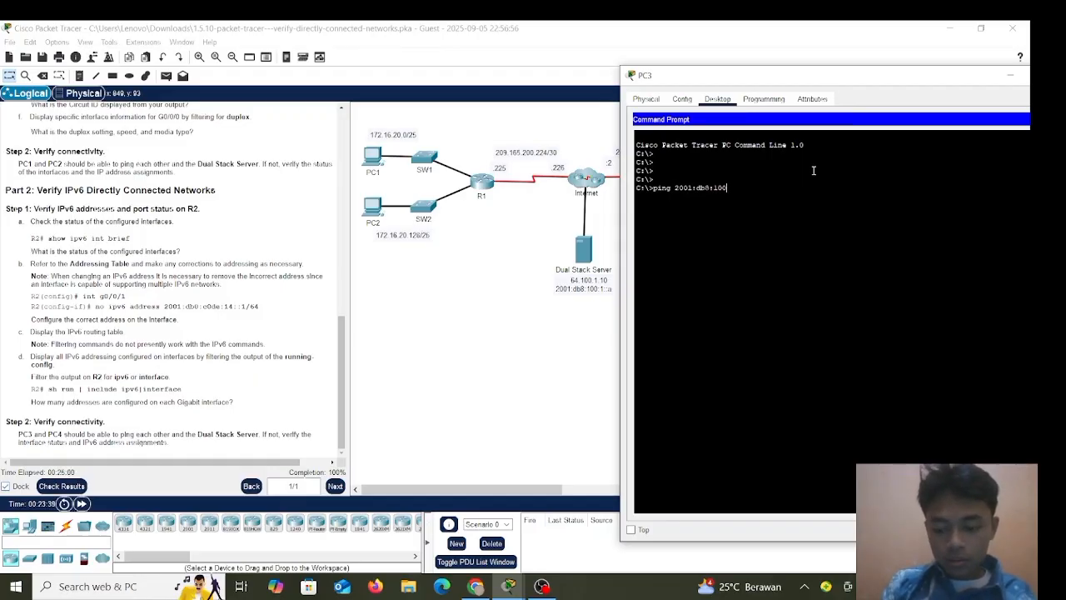
{"action": "type", "text": ":1::"}
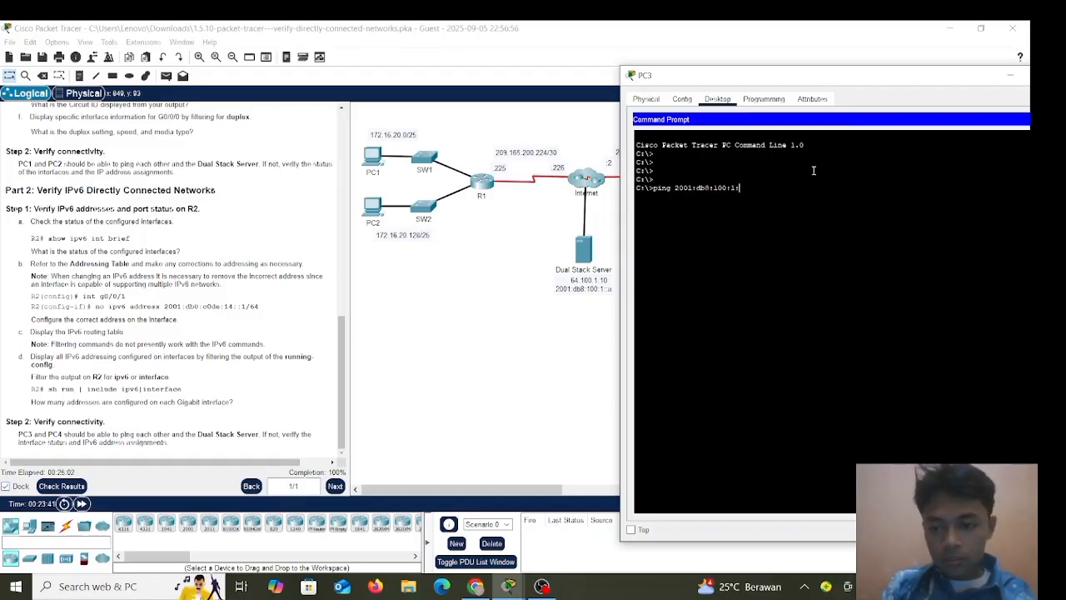
{"action": "type", "text": "a"}
{"action": "key", "text": "Return"}
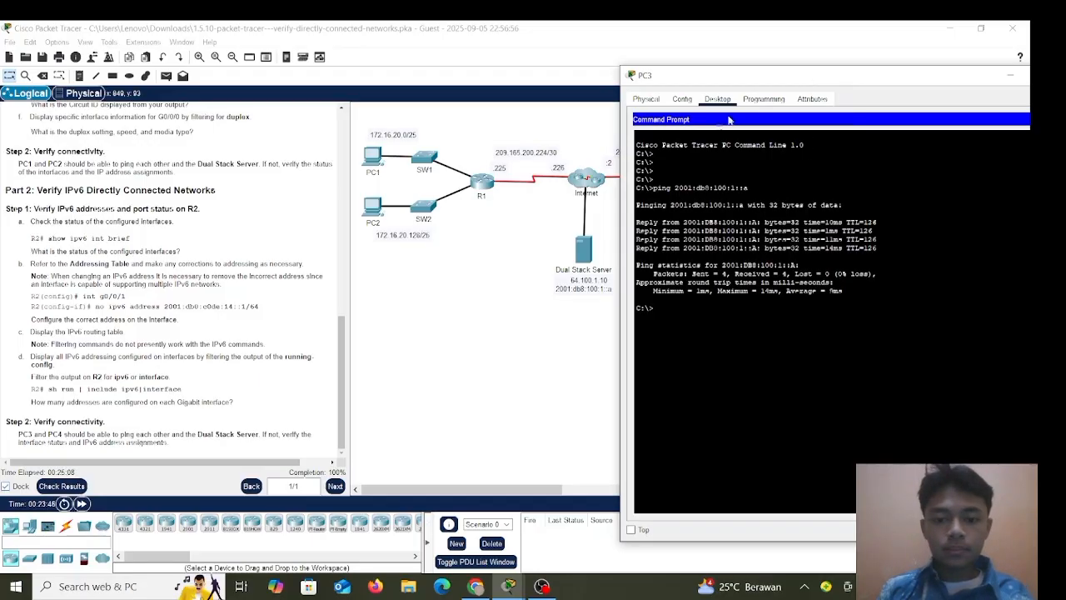
{"action": "left_click", "coordinate": [545, 233]}
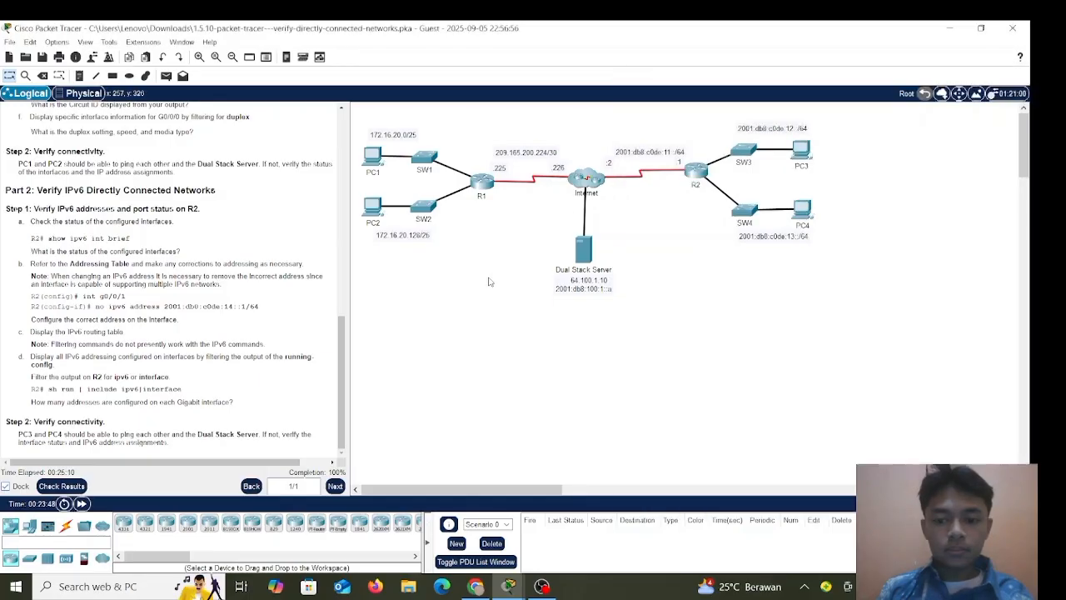
Ping 64.100.1.10 from PC1's Command Prompt, getting 3 of 4 replies, then close PC1's window.
{"action": "left_click", "coordinate": [372, 156]}
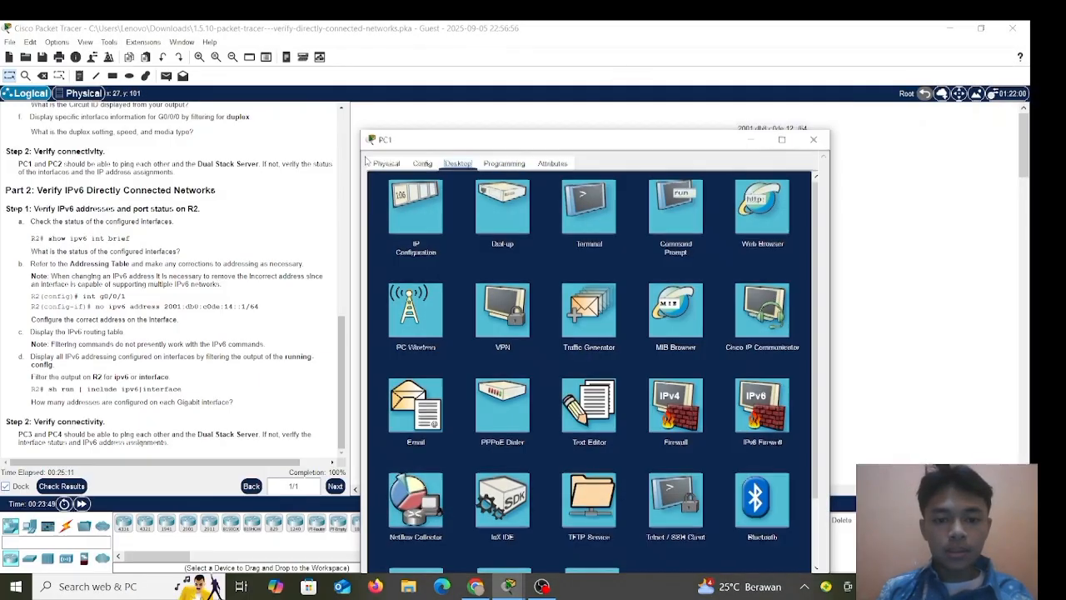
{"action": "left_click", "coordinate": [658, 235]}
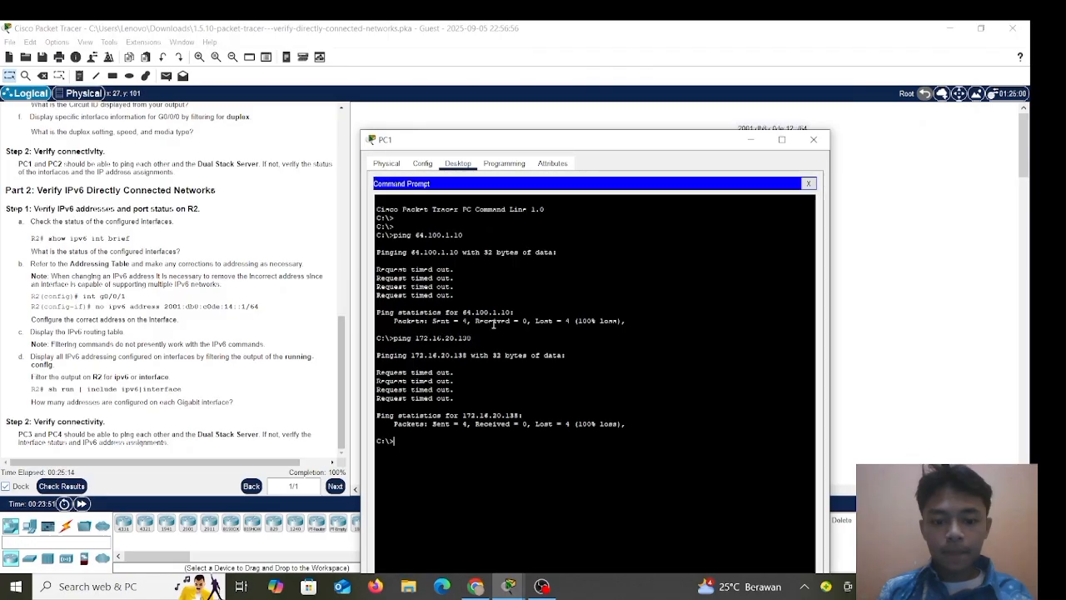
{"action": "type", "text": "ping"}
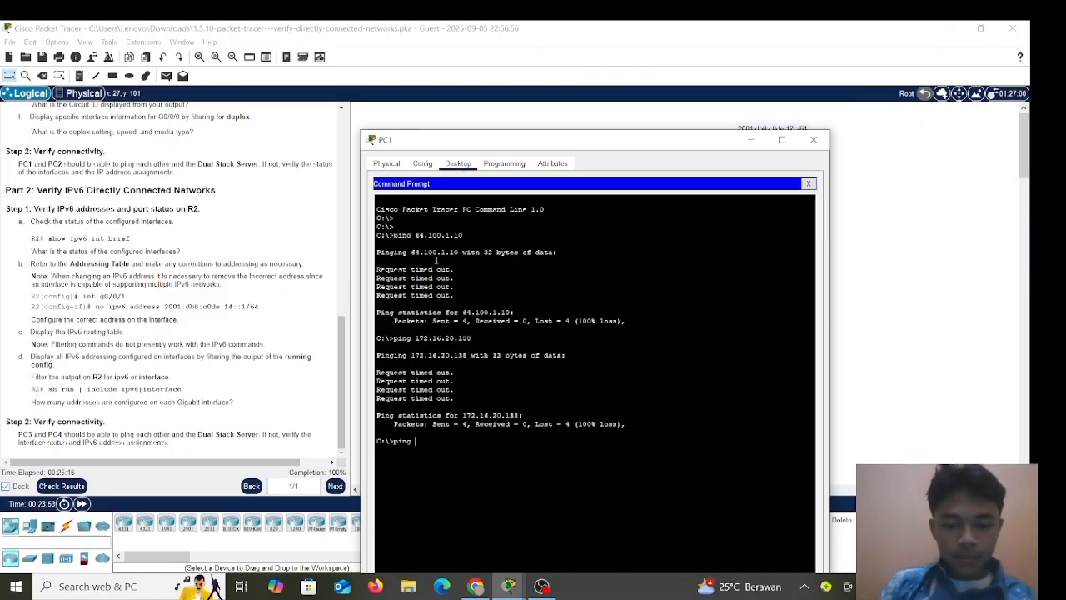
{"action": "left_click_drag", "start_coordinate": [511, 140], "coordinate": [269, 106]}
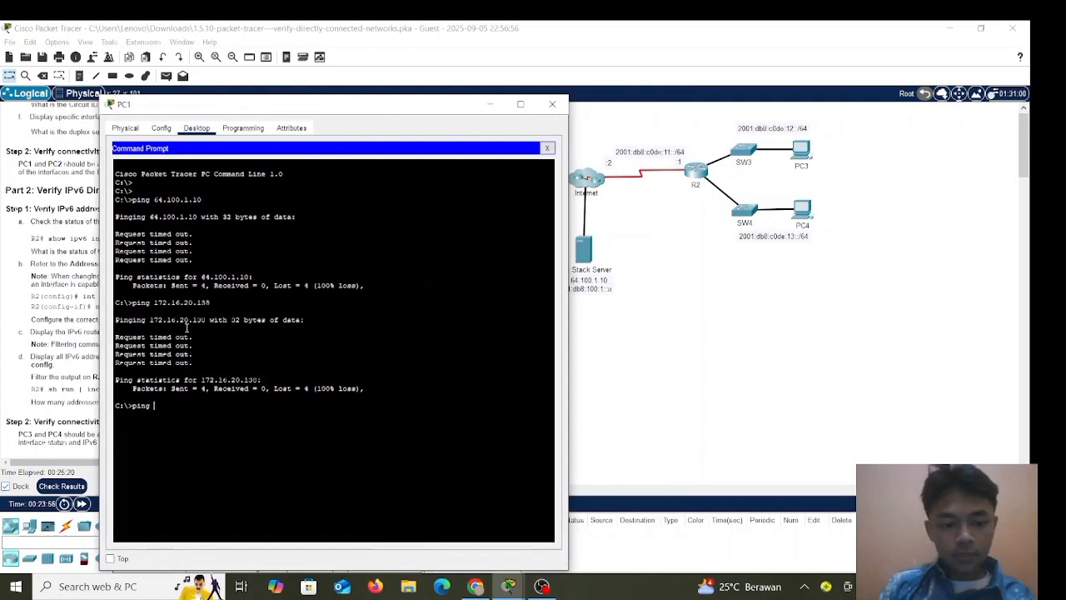
{"action": "type", "text": "64.100"}
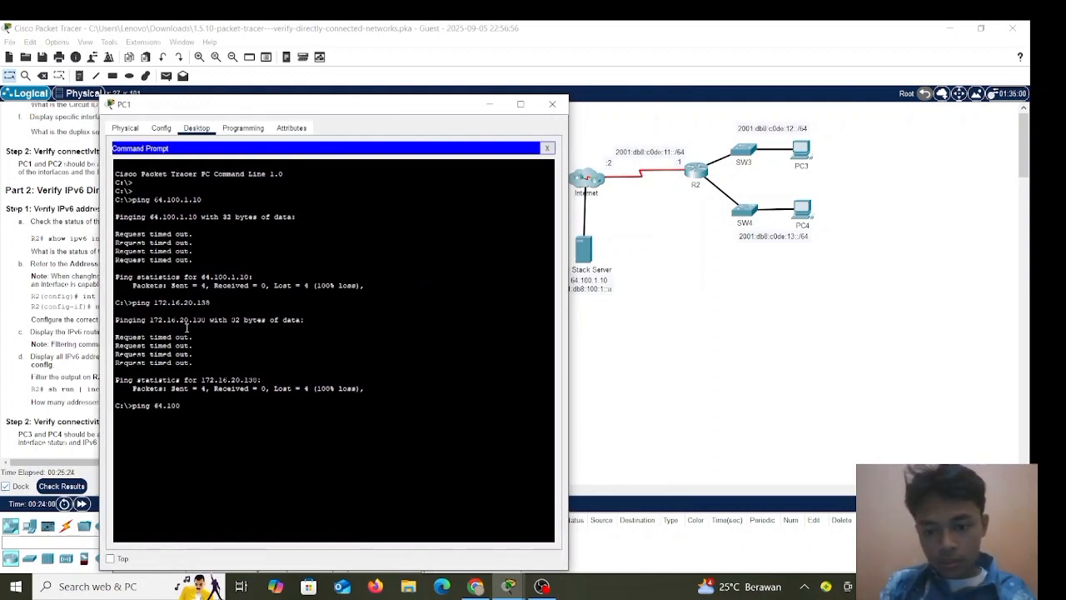
{"action": "type", "text": ".1.10"}
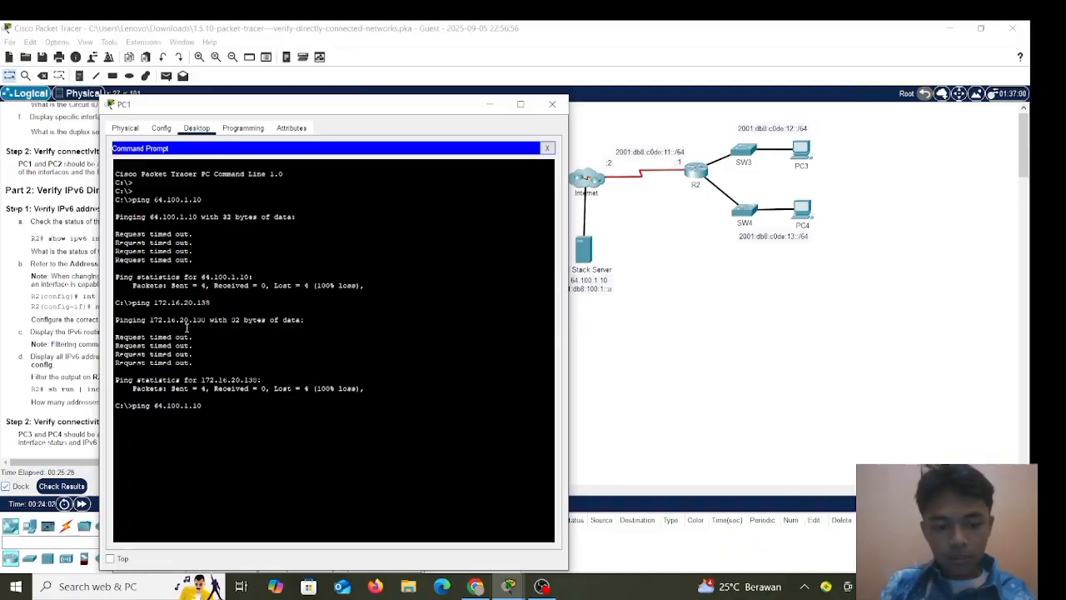
{"action": "key", "text": "Return"}
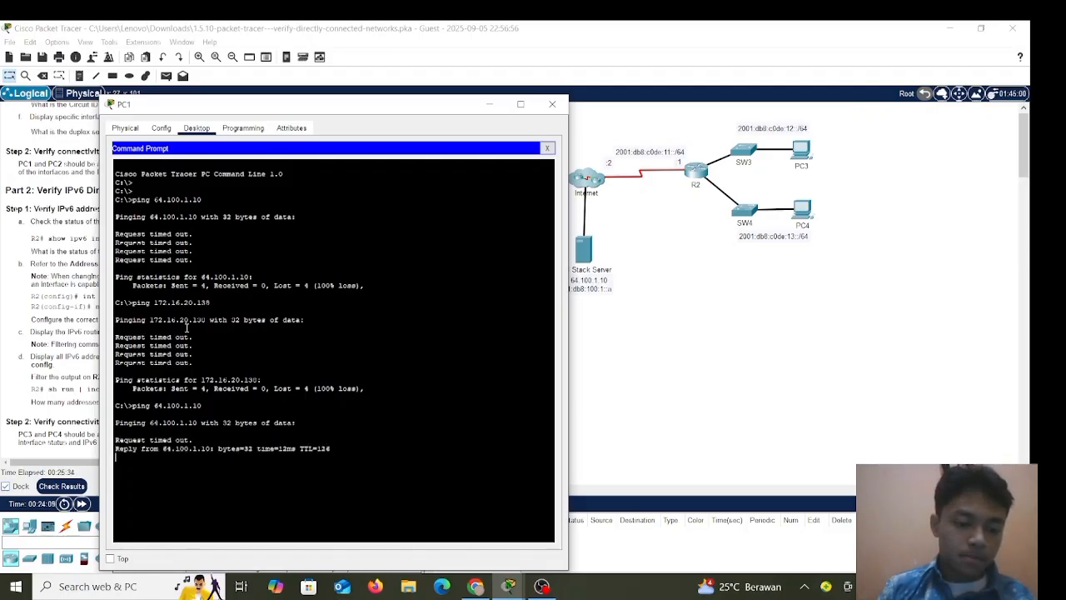
{"action": "left_click", "coordinate": [551, 105]}
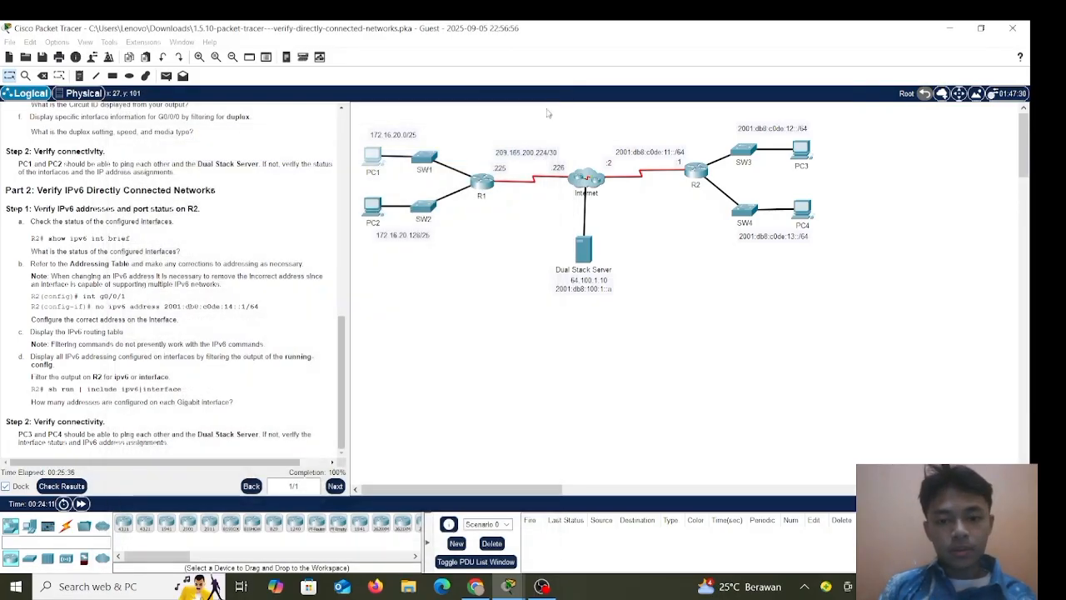
Ping 64.100.1.10 from PC2's Command Prompt, getting 4 of 4 replies with 0% loss.
{"action": "left_click", "coordinate": [370, 212]}
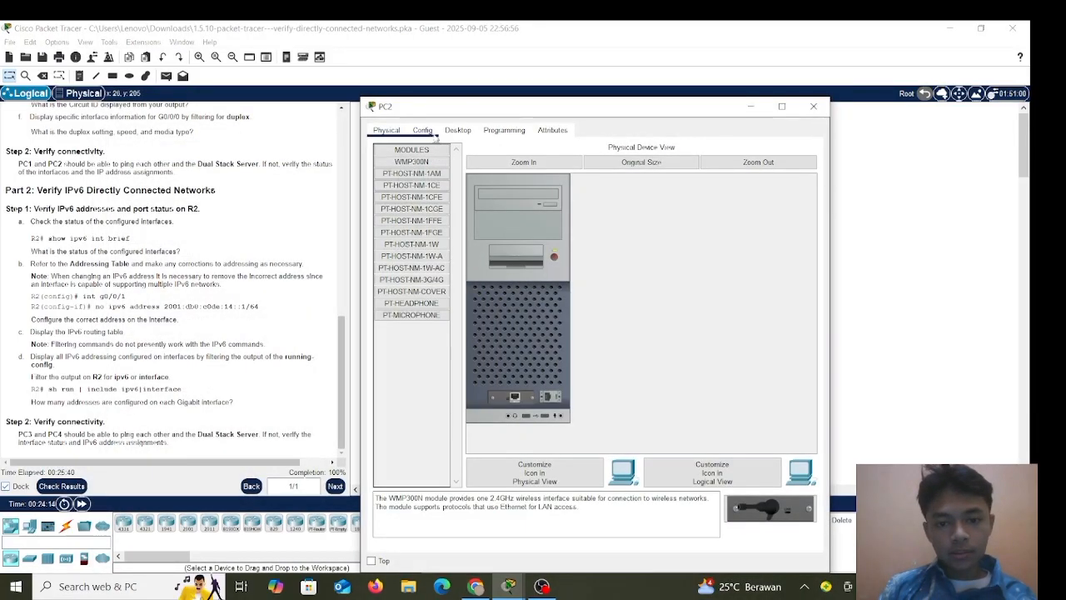
{"action": "left_click", "coordinate": [424, 131]}
{"action": "left_click", "coordinate": [457, 131]}
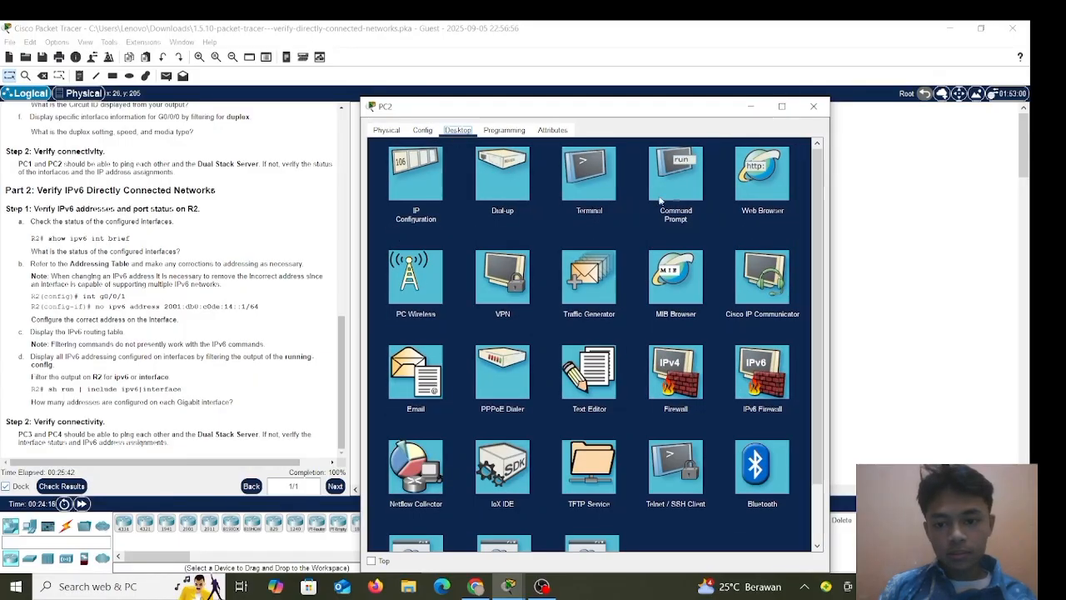
{"action": "left_click", "coordinate": [678, 191]}
{"action": "left_click_drag", "start_coordinate": [652, 114], "coordinate": [863, 99]}
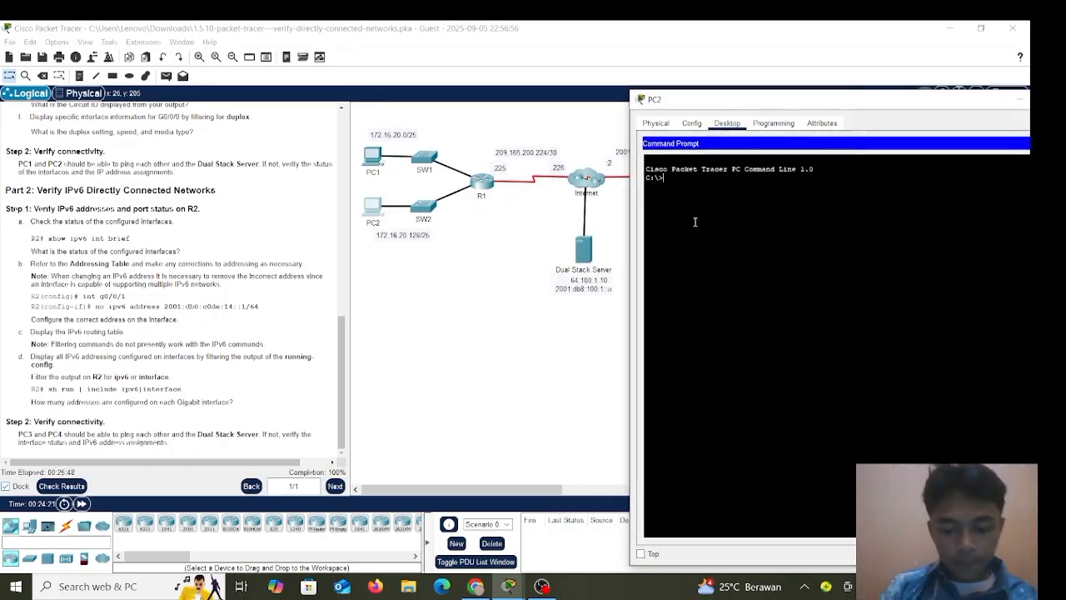
{"action": "type", "text": "ping 64"}
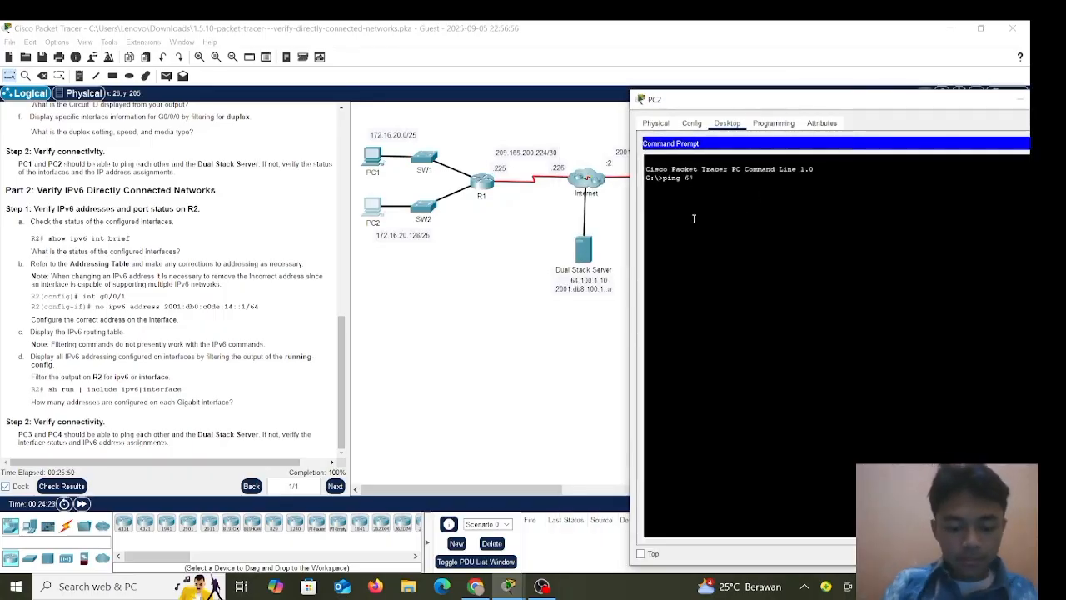
{"action": "type", "text": ".10"}
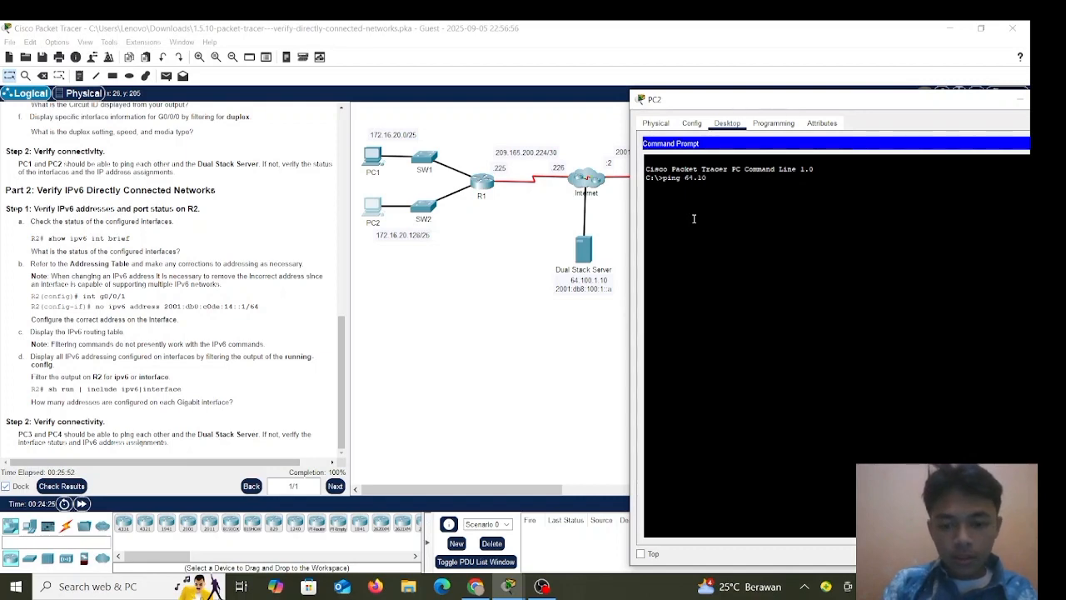
{"action": "type", "text": "0.1.10"}
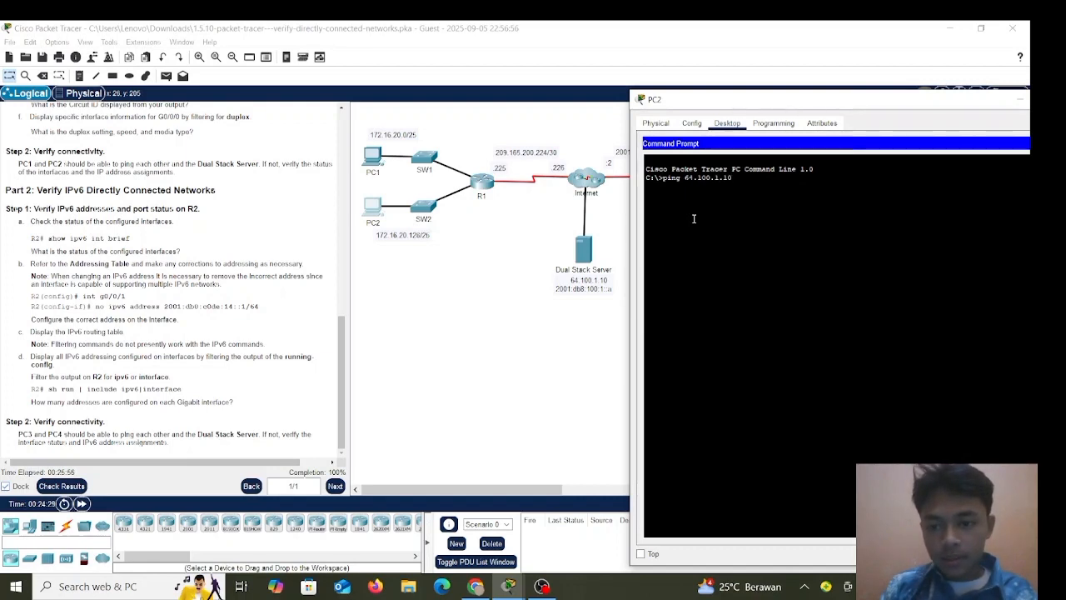
{"action": "key", "text": "Return"}
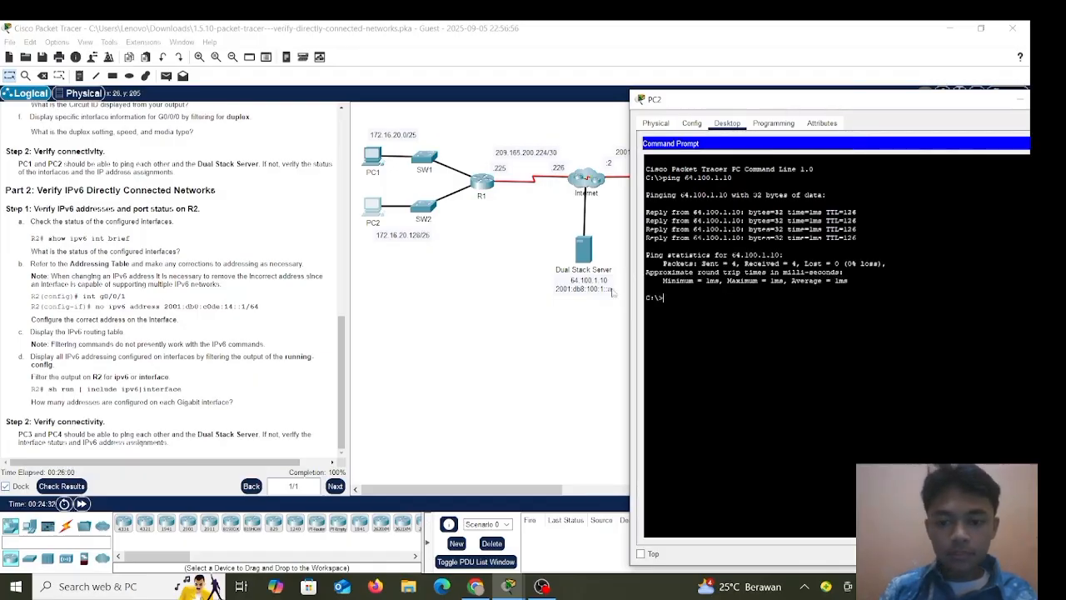
Review PC3's successful IPv6 ping output, then return to the topology.
{"action": "left_click", "coordinate": [533, 385]}
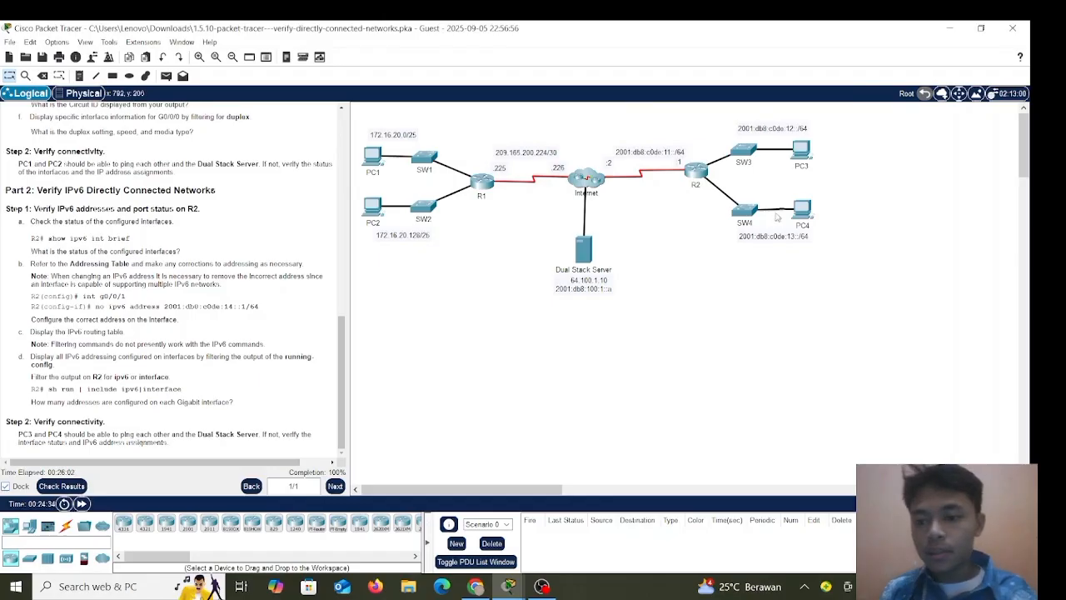
{"action": "left_click", "coordinate": [804, 150]}
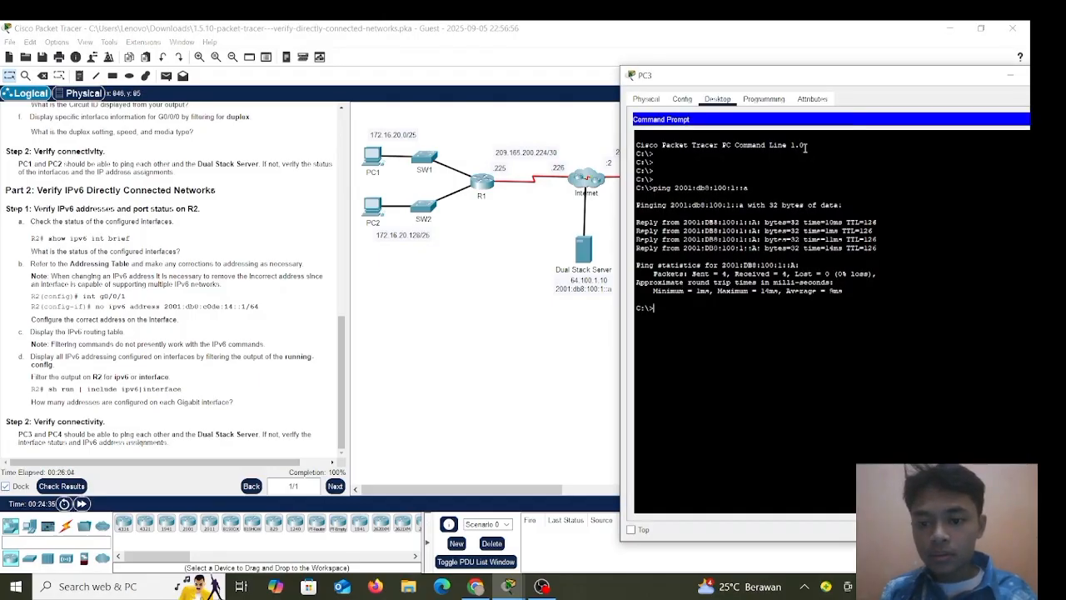
{"action": "left_click", "coordinate": [747, 249]}
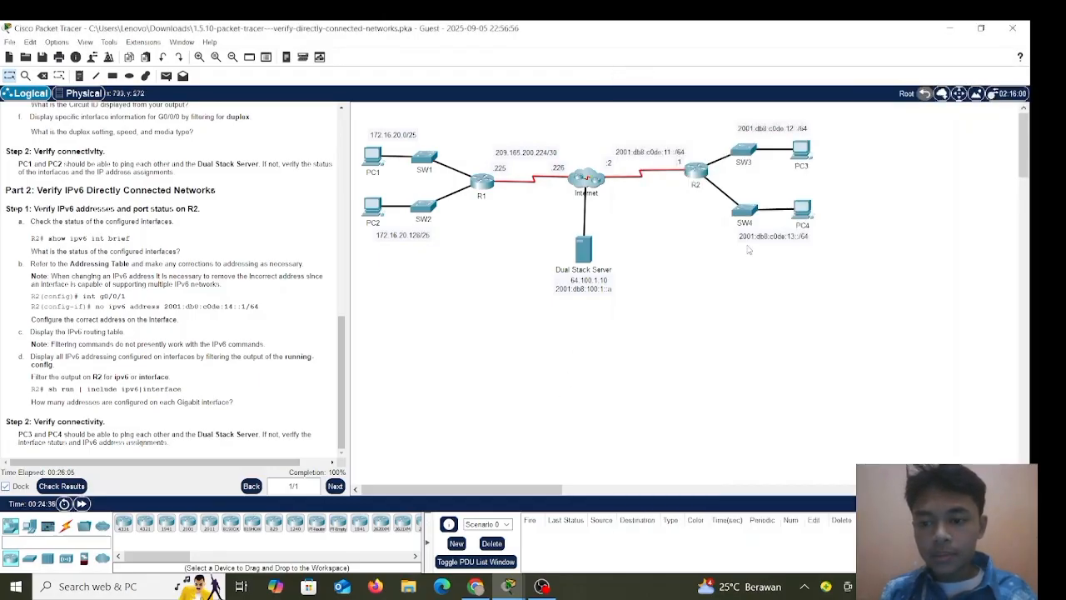
Ping the Dual Stack Server at 2001:db8:100:1::a from PC4's Command Prompt.
{"action": "left_click", "coordinate": [806, 215]}
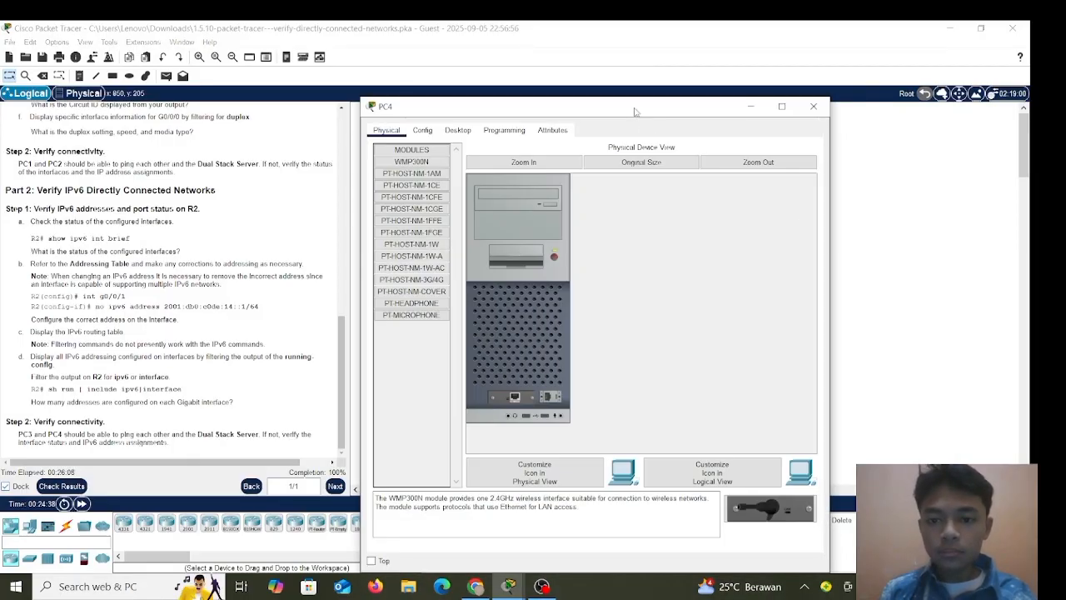
{"action": "left_click_drag", "start_coordinate": [587, 116], "coordinate": [939, 86]}
{"action": "left_click", "coordinate": [818, 91]}
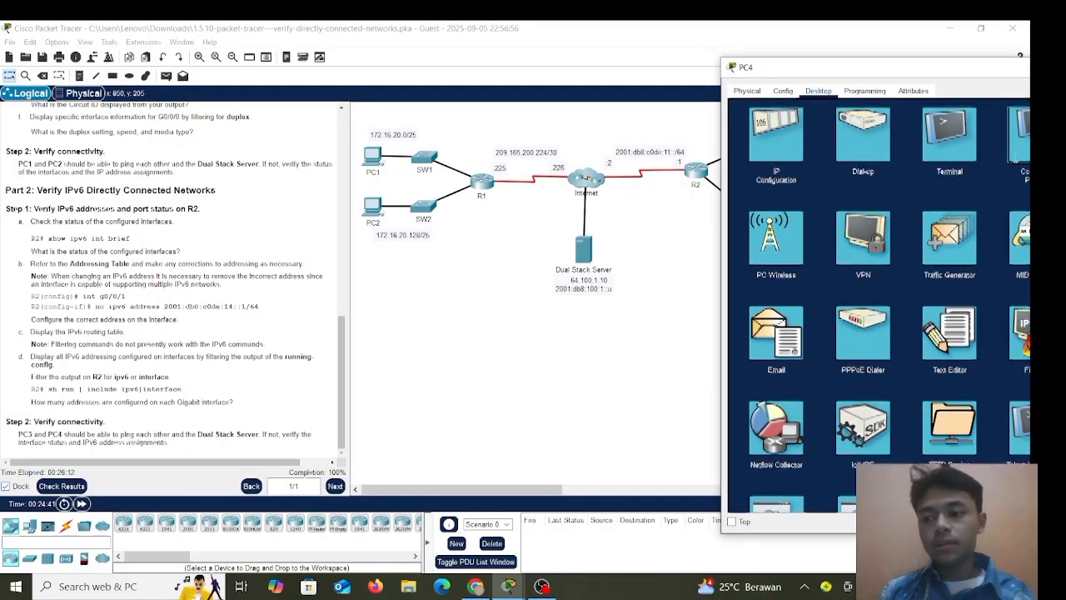
{"action": "left_click", "coordinate": [1018, 158]}
{"action": "key", "text": "Return"}
{"action": "key", "text": "Return"}
{"action": "type", "text": "p"}
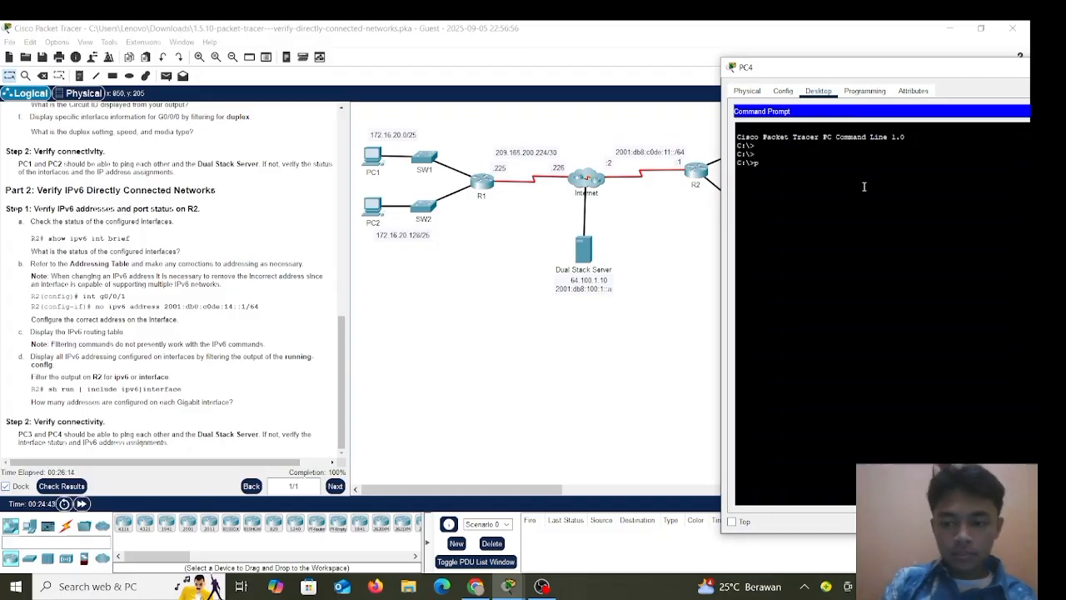
{"action": "type", "text": "ing 20"}
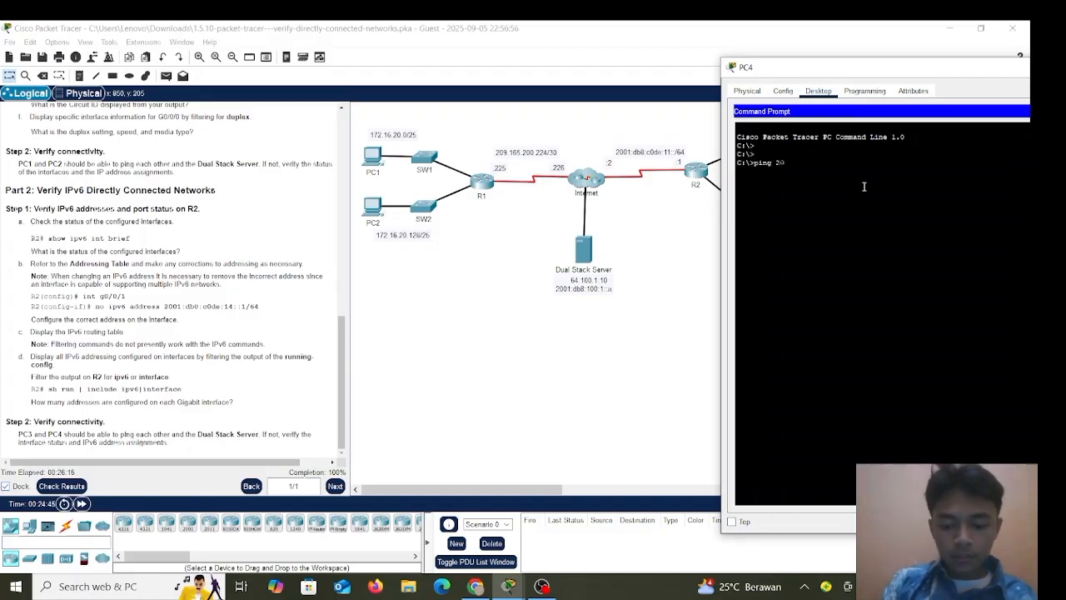
{"action": "type", "text": "01:d"}
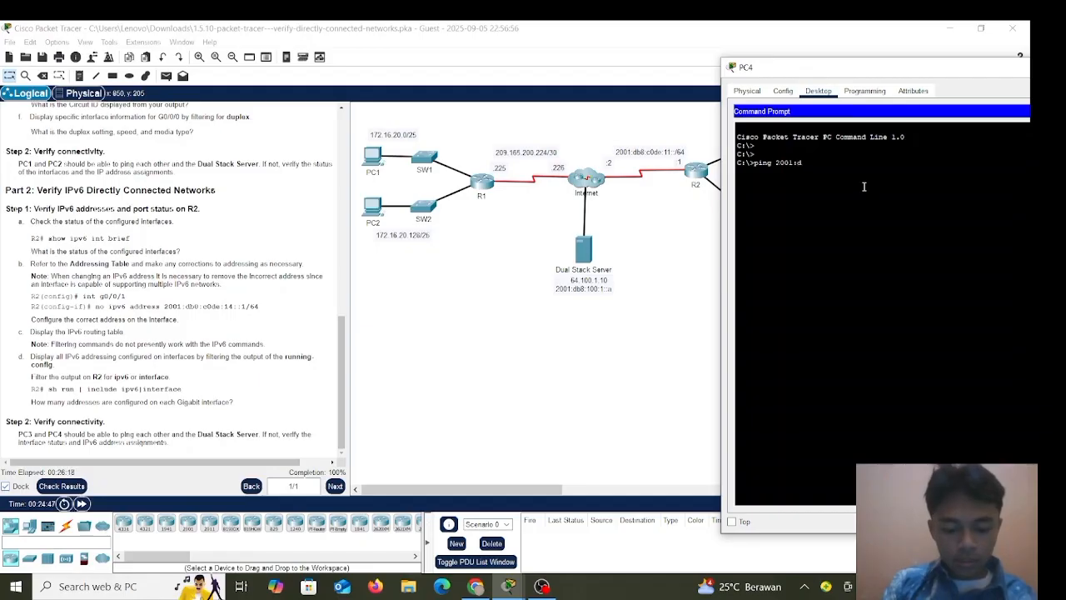
{"action": "type", "text": "b8"}
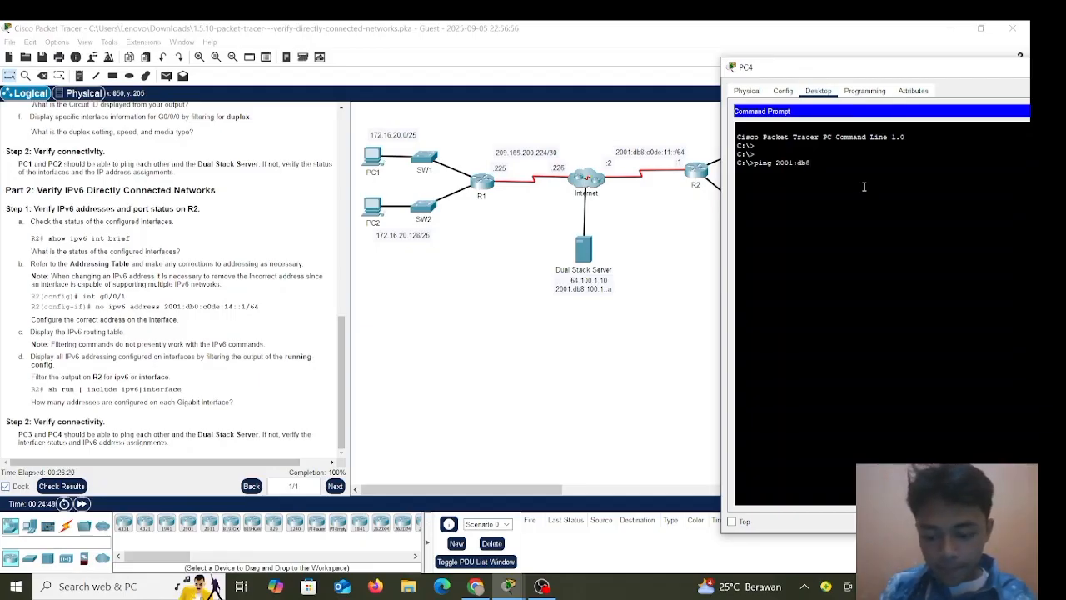
{"action": "type", "text": ":100"}
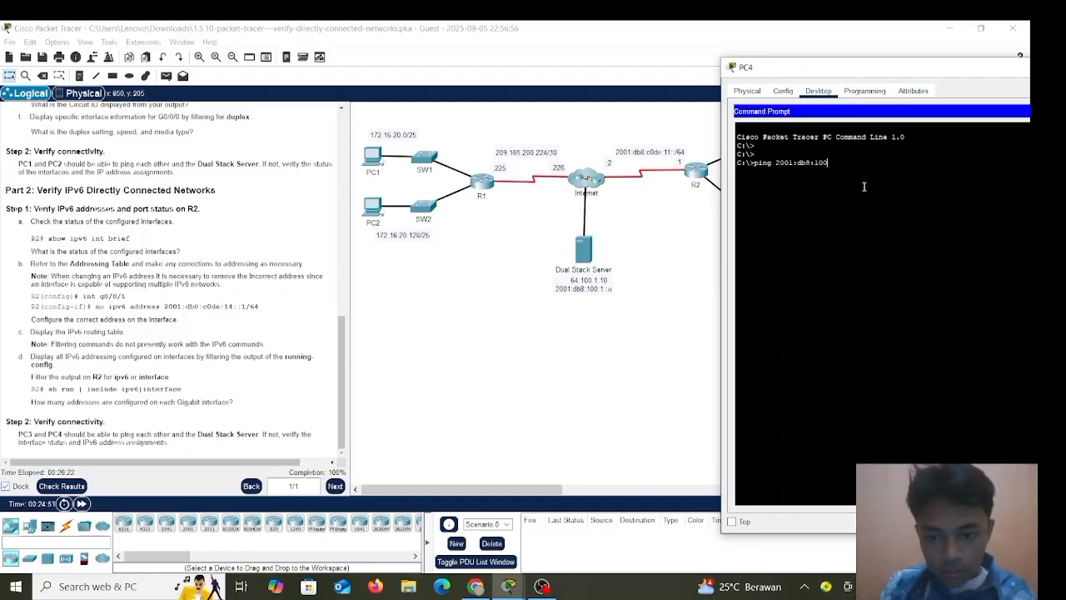
{"action": "type", "text": ":1::"}
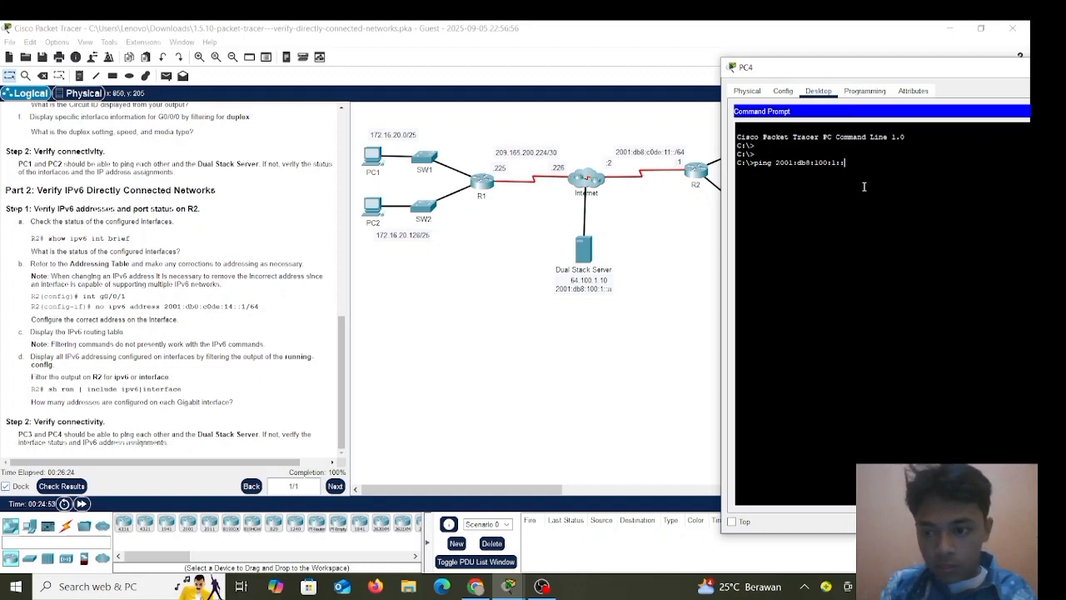
{"action": "type", "text": "a"}
{"action": "key", "text": "Return"}
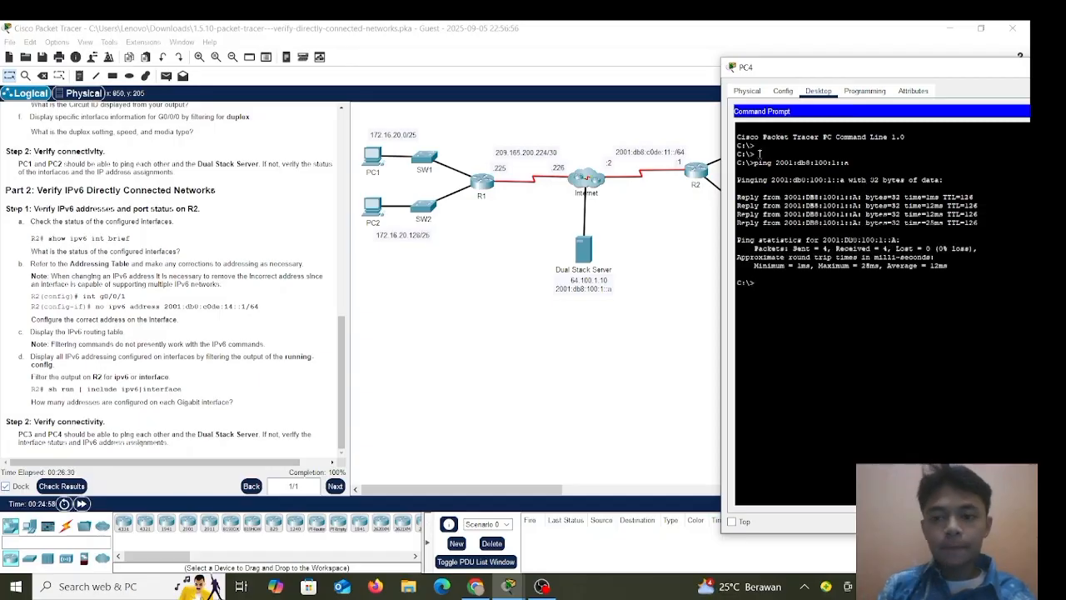
Return to the topology, then bring the OBS Studio window to the front.
{"action": "left_click", "coordinate": [666, 228]}
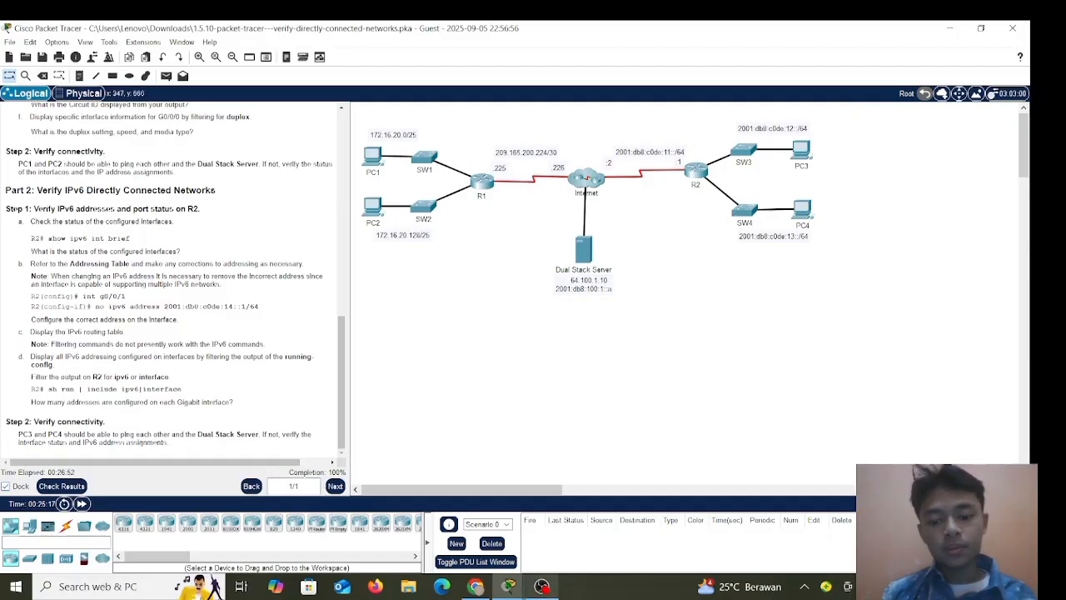
{"action": "mouse_move", "coordinate": [542, 586]}
{"action": "left_click", "coordinate": [551, 546]}
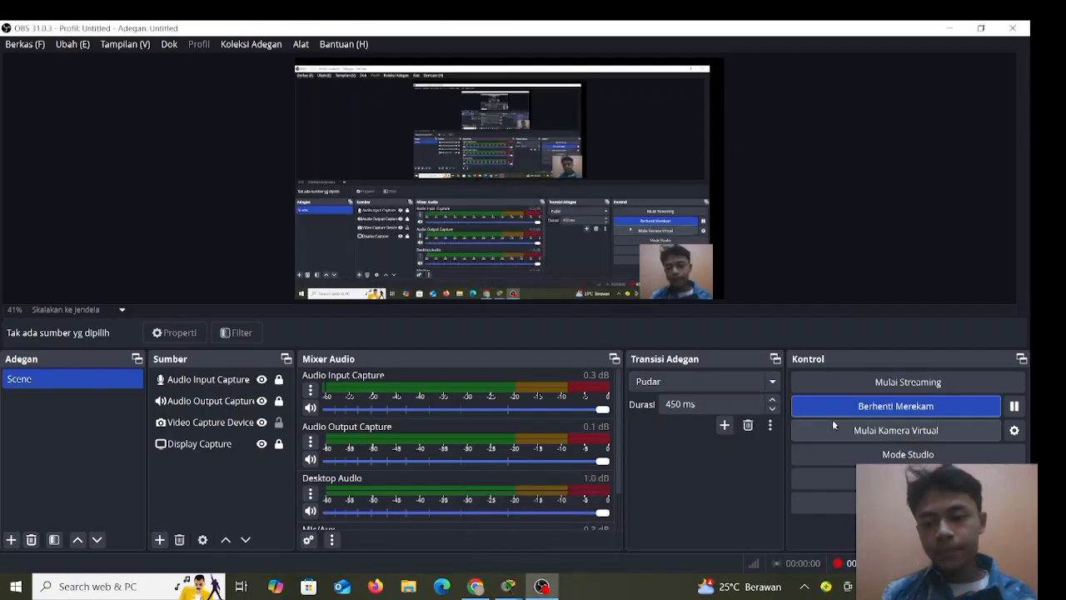